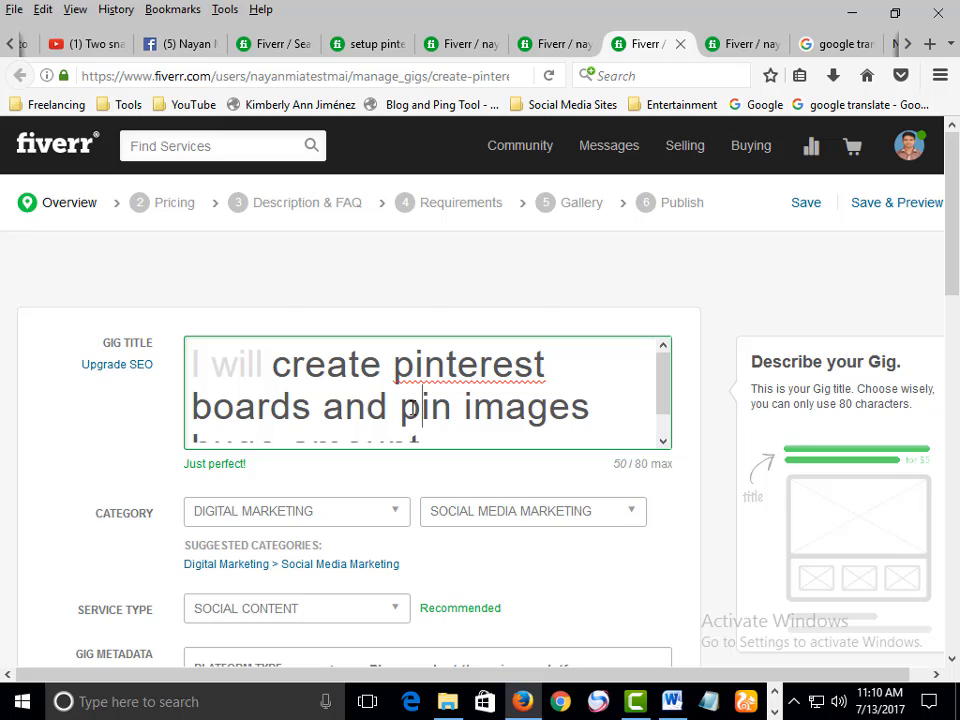
Compare the gig title with the 'pinterest boards and pins' search results open in another tab
scroll(411, 410, down, 2)
scroll(406, 300, up, 2)
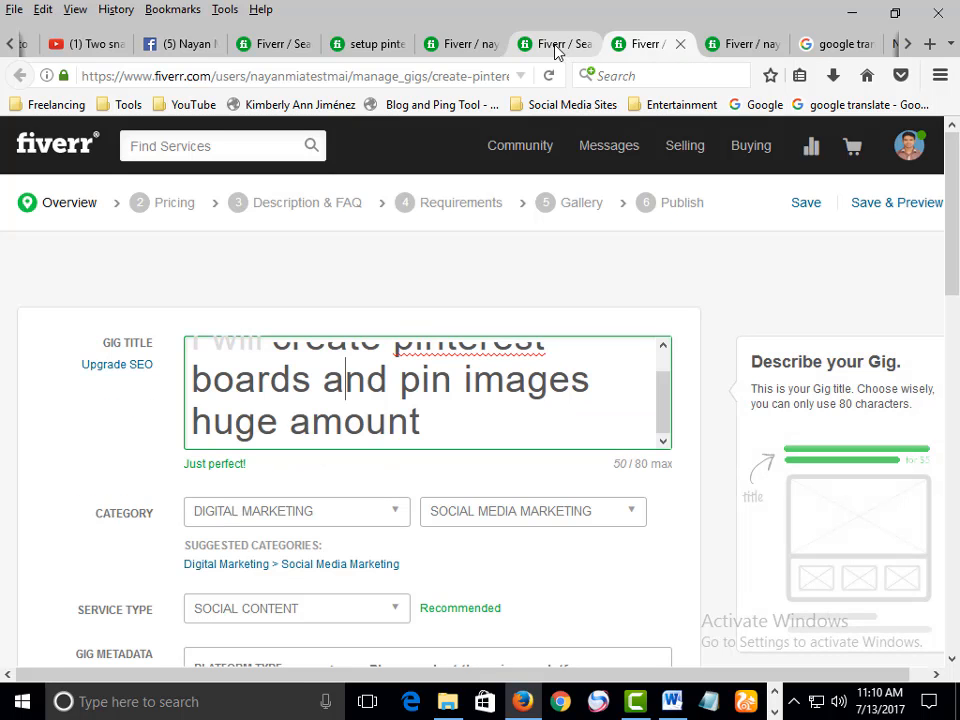
scroll(450, 418, up, 1)
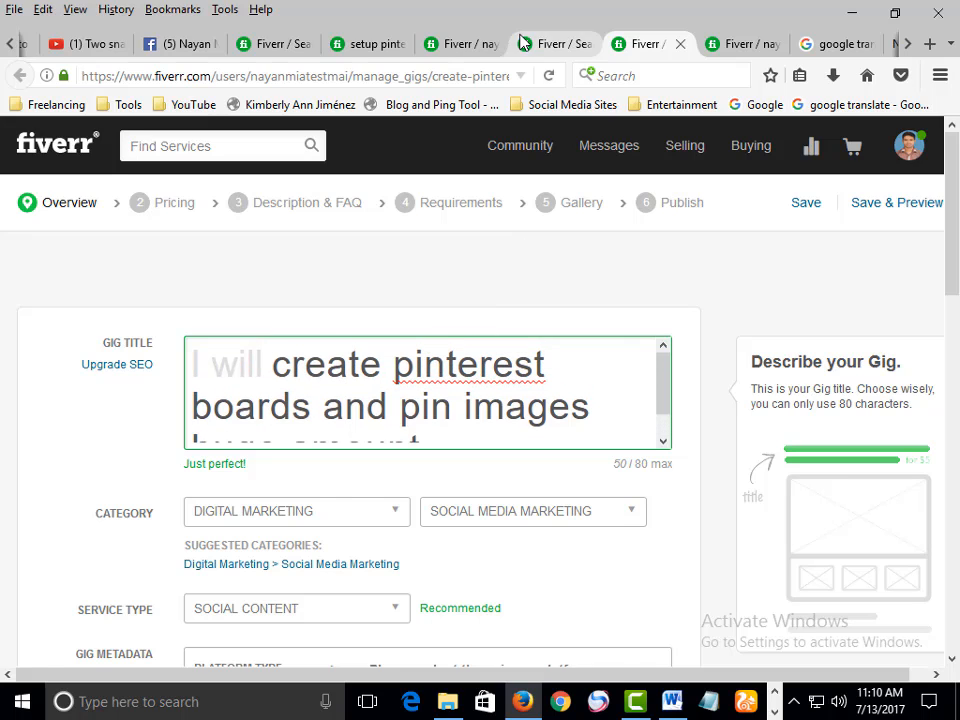
click(550, 43)
click(185, 145)
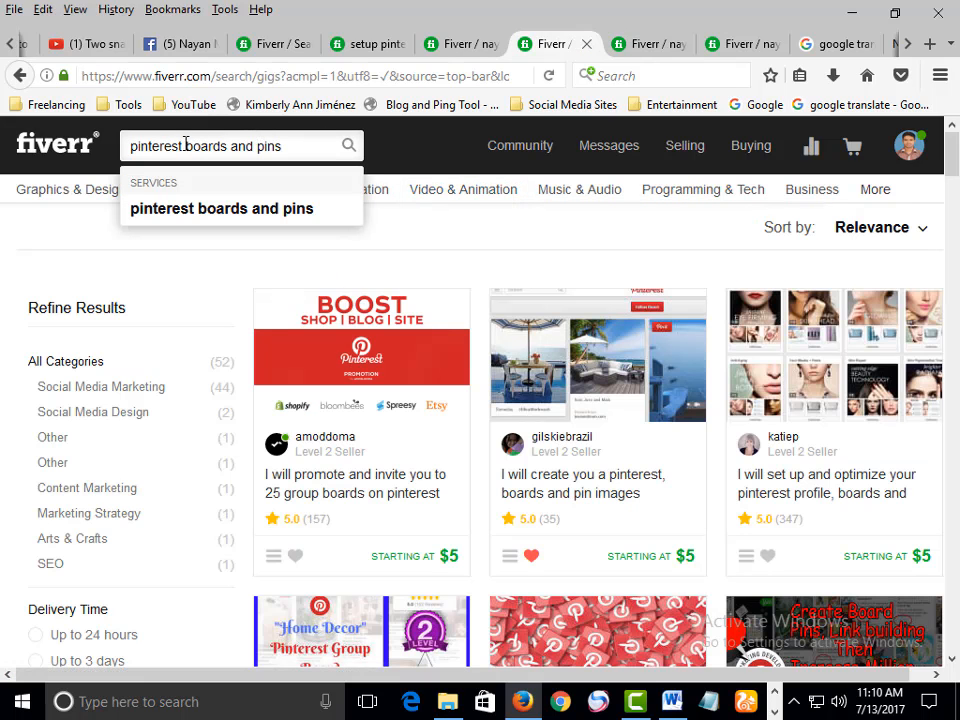
drag(250, 143, 275, 141)
click(258, 148)
click(655, 43)
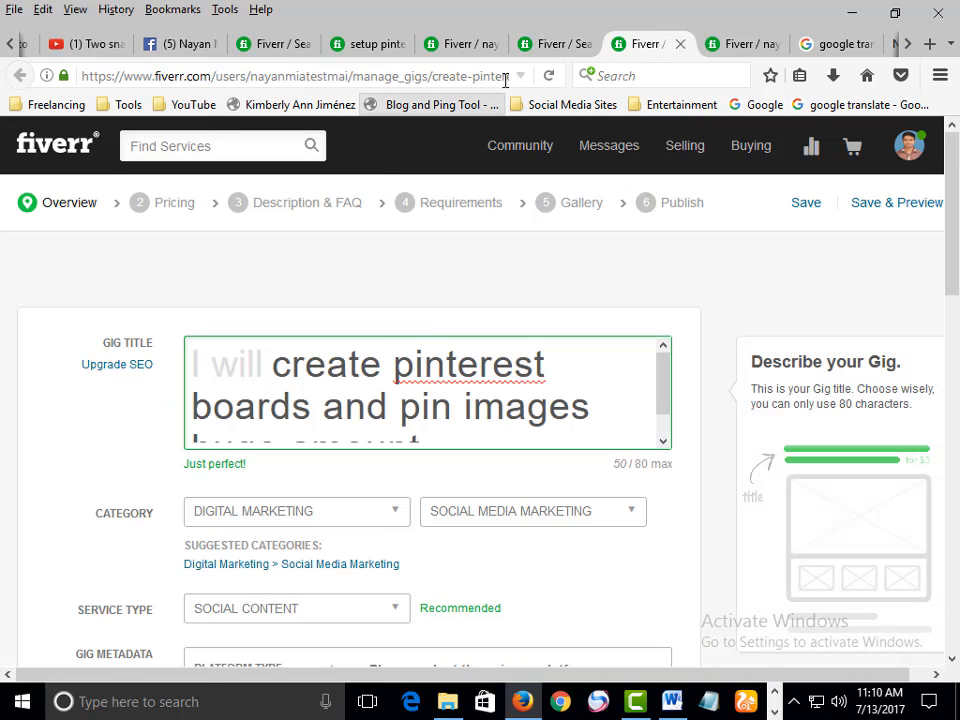
click(551, 44)
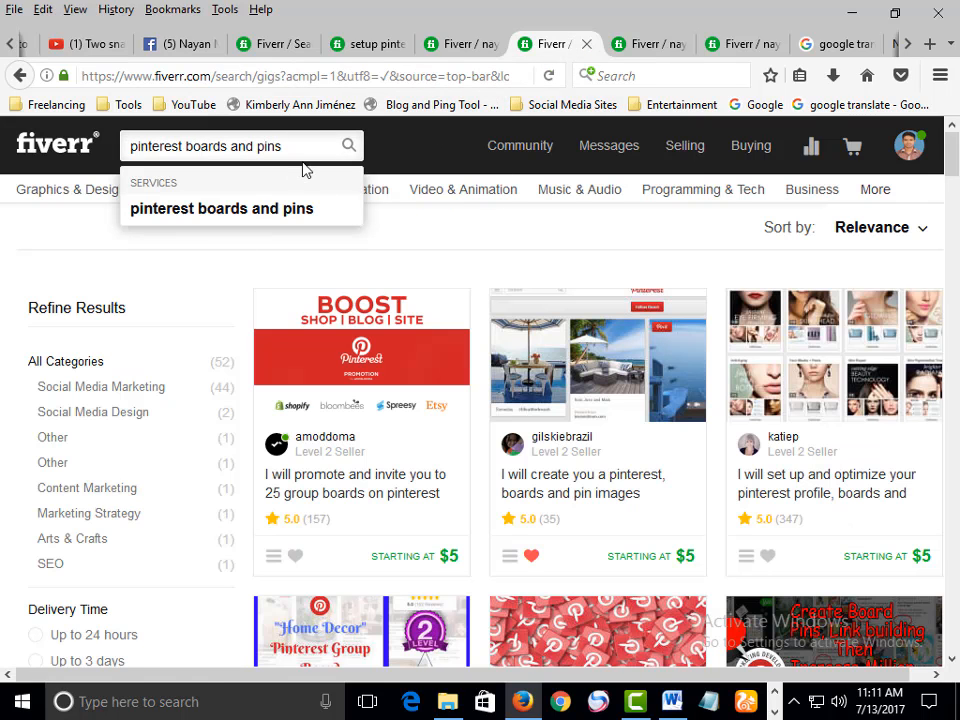
Browse the search results for competing Pinterest board and pin gigs
scroll(345, 335, down, 3)
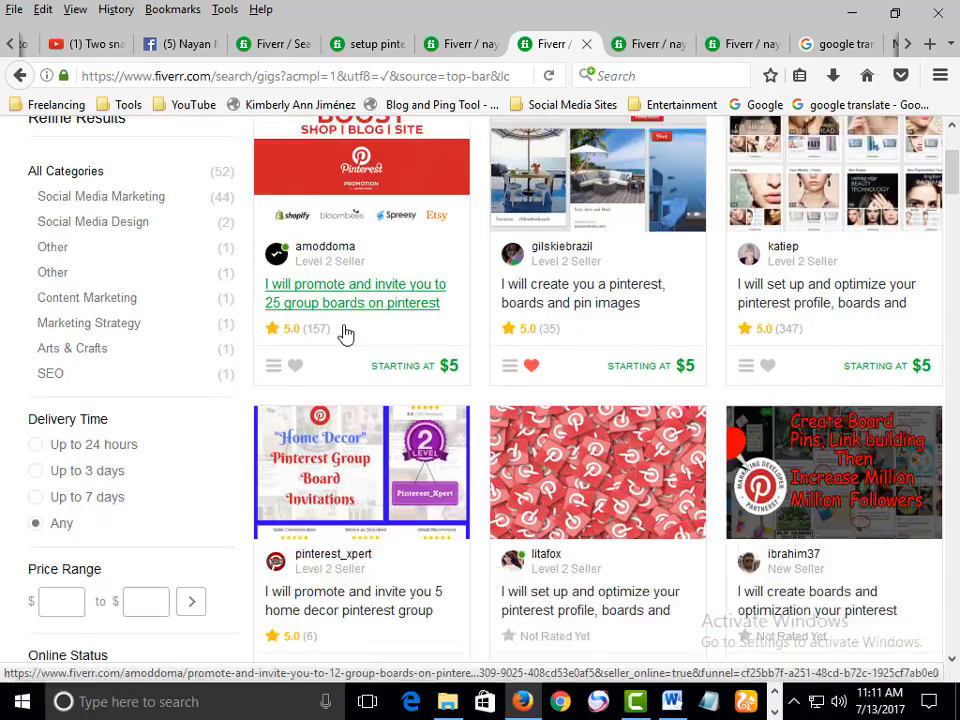
scroll(388, 321, up, 2)
scroll(420, 317, down, 7)
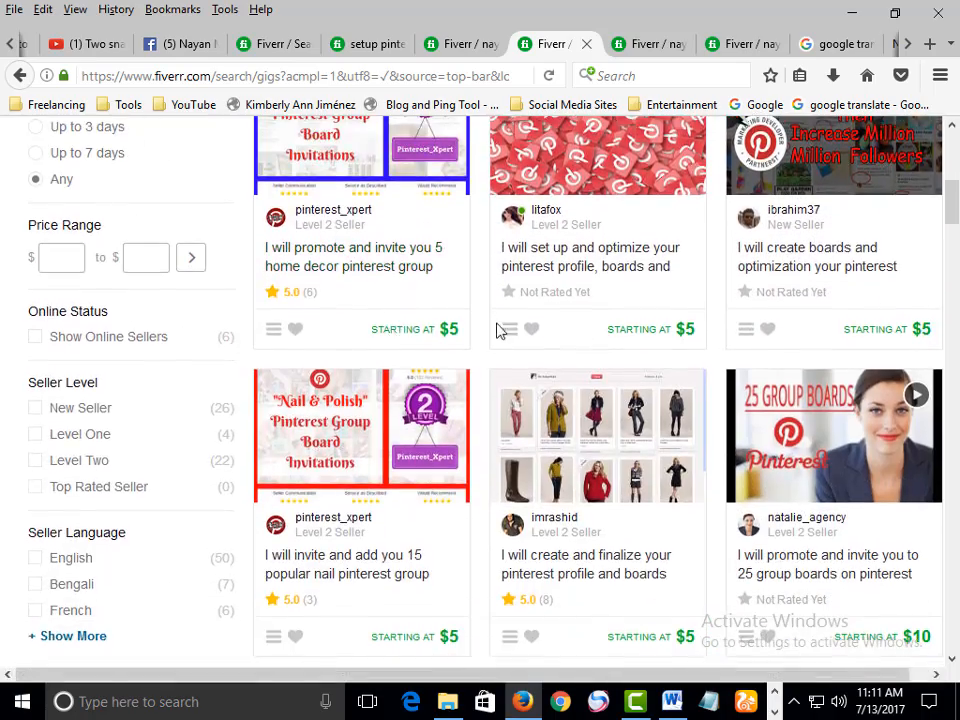
scroll(500, 331, down, 3)
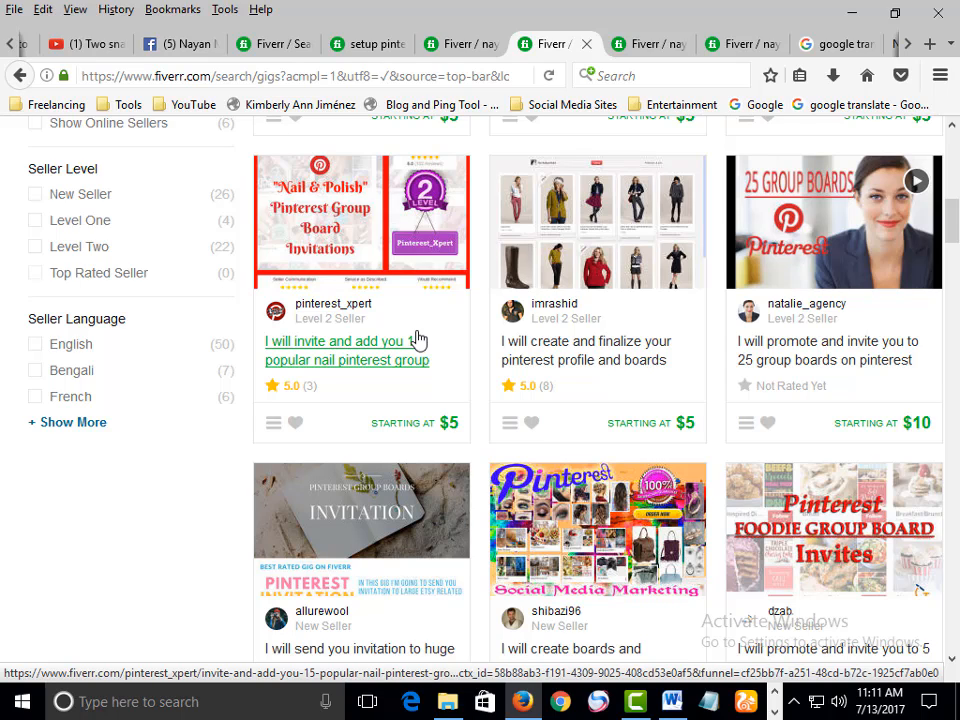
scroll(365, 495, up, 4)
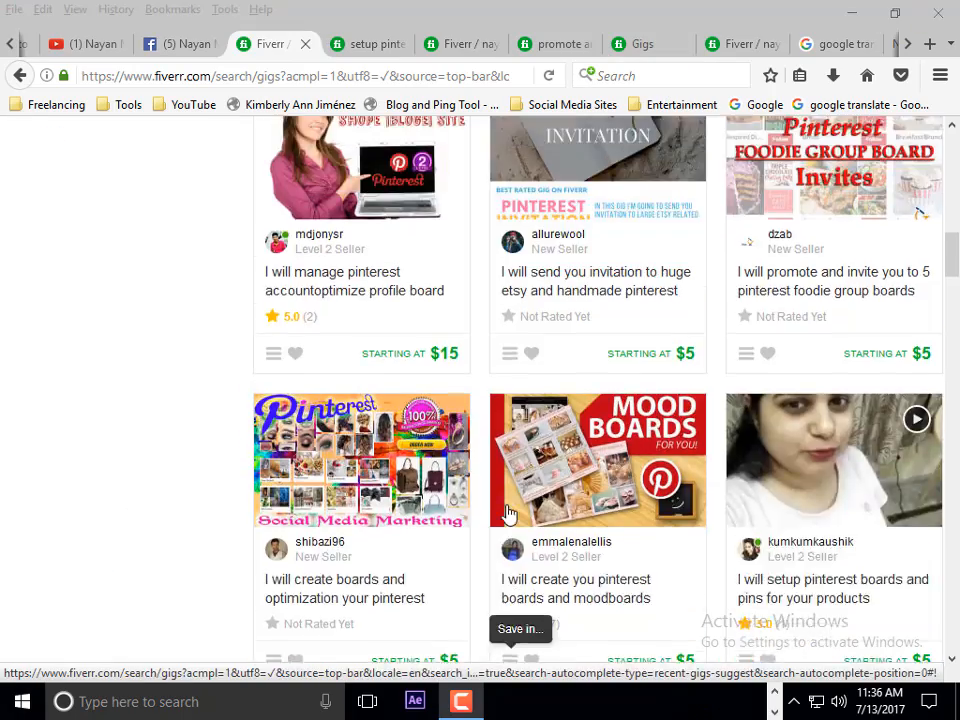
scroll(512, 505, up, 5)
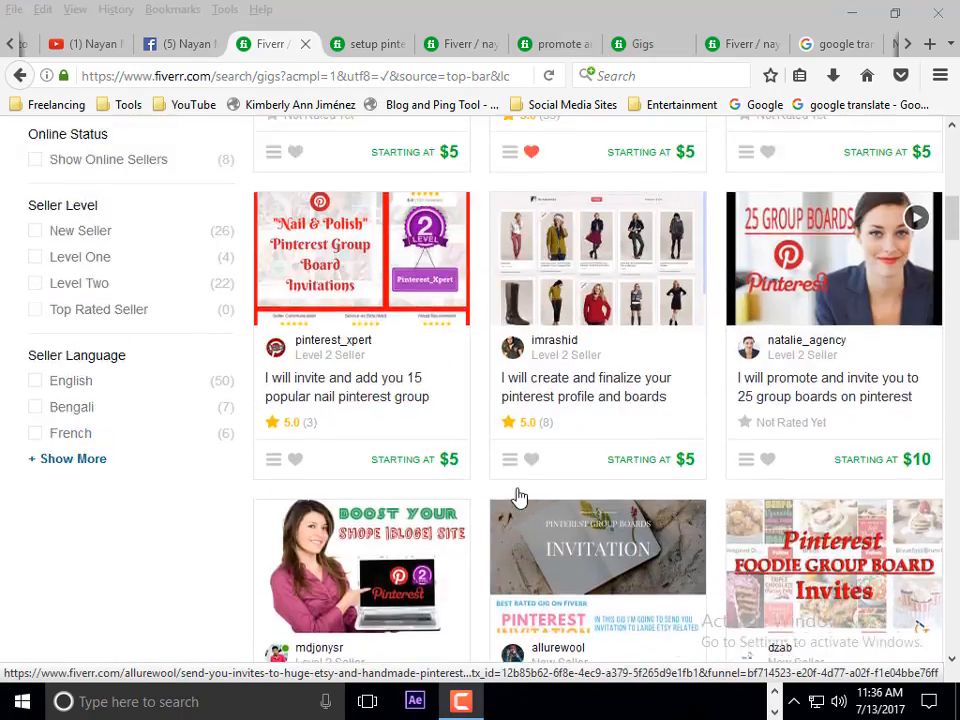
scroll(519, 497, up, 6)
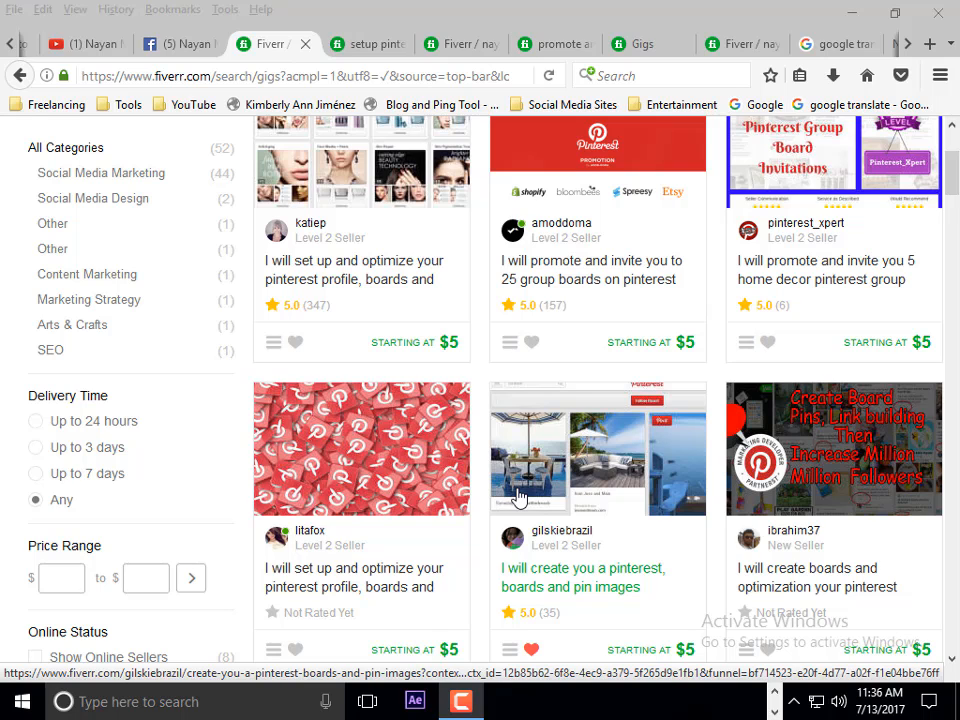
scroll(507, 497, up, 3)
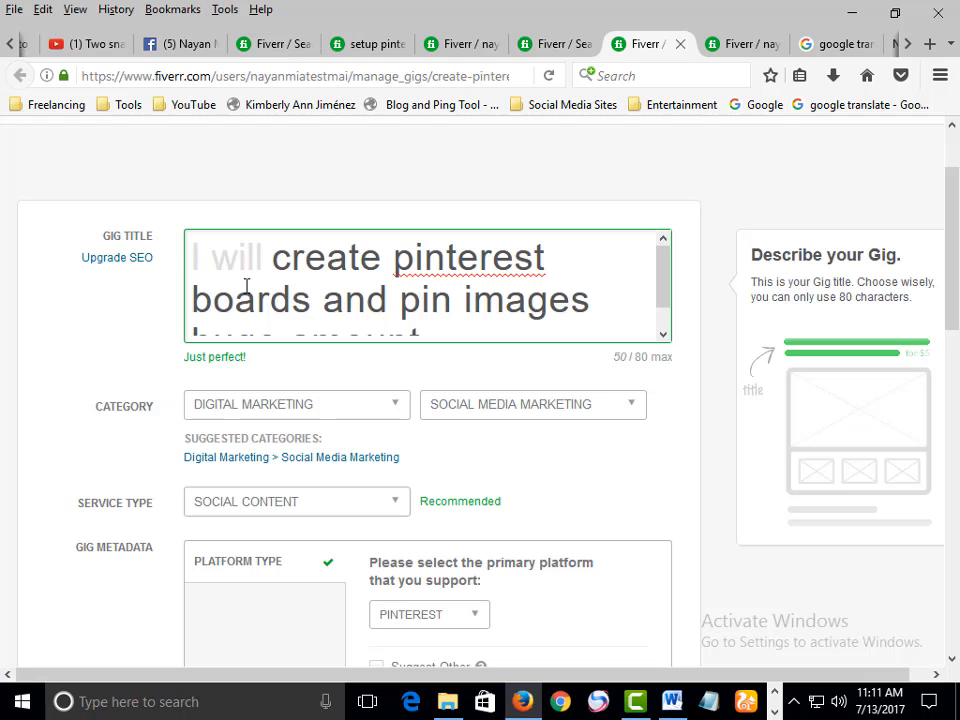
Reset the service type dropdown to SELECT A SERVICE TYPE in the gig overview
scroll(366, 291, down, 1)
scroll(390, 317, down, 2)
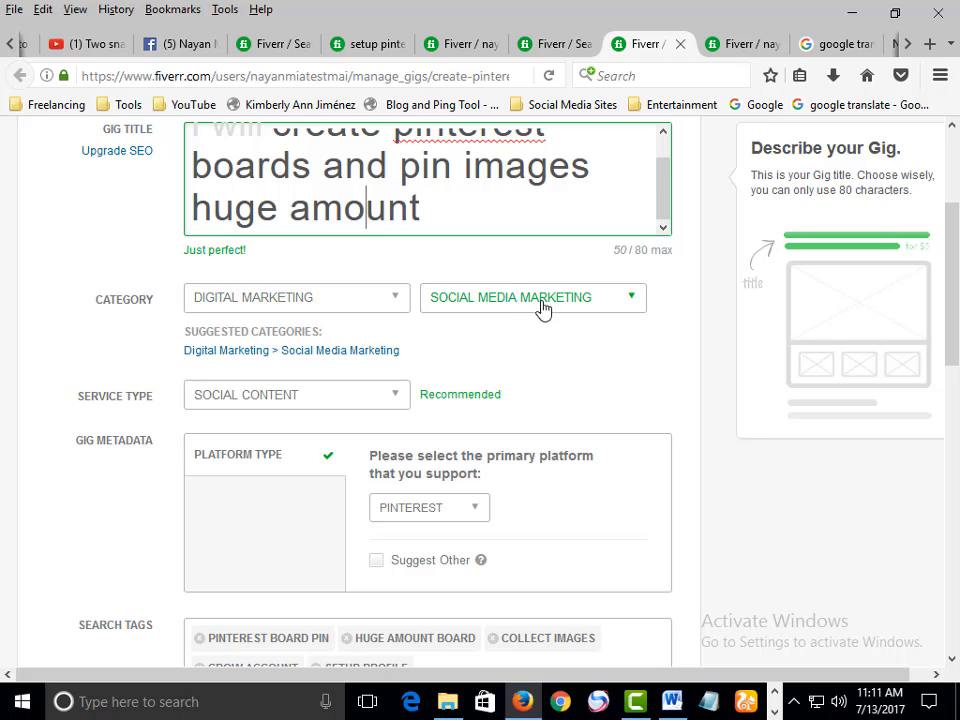
scroll(390, 342, down, 2)
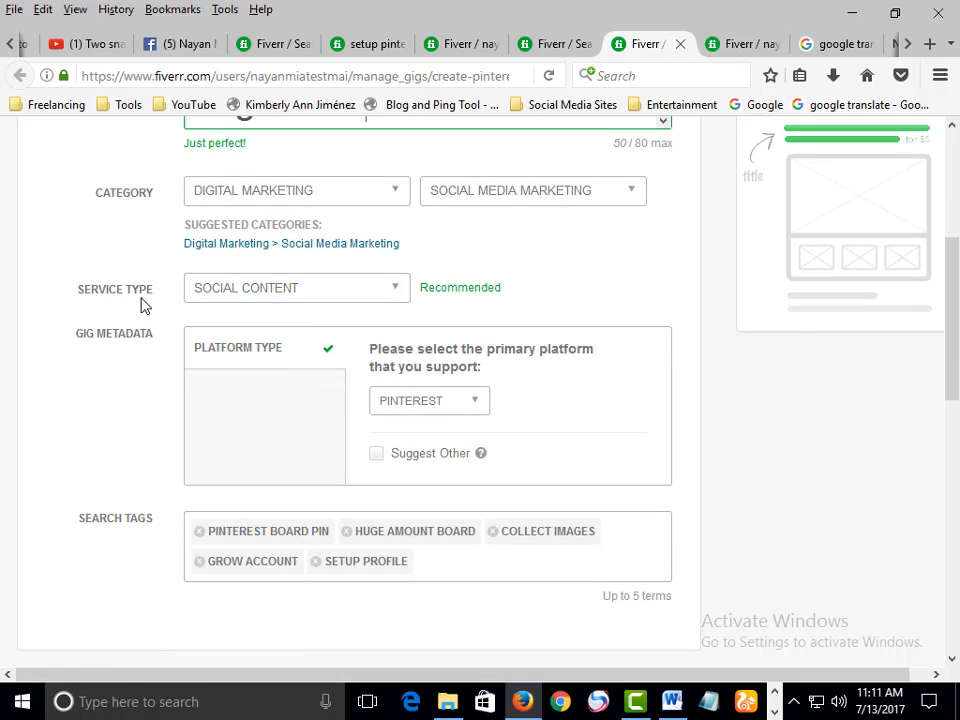
click(258, 297)
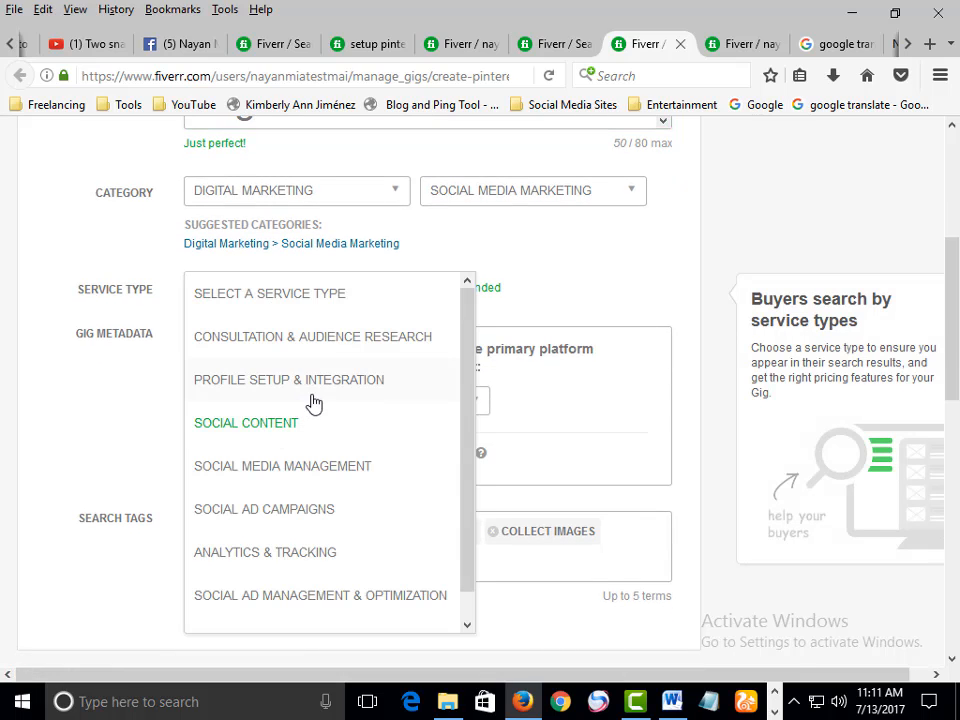
scroll(311, 437, down, 1)
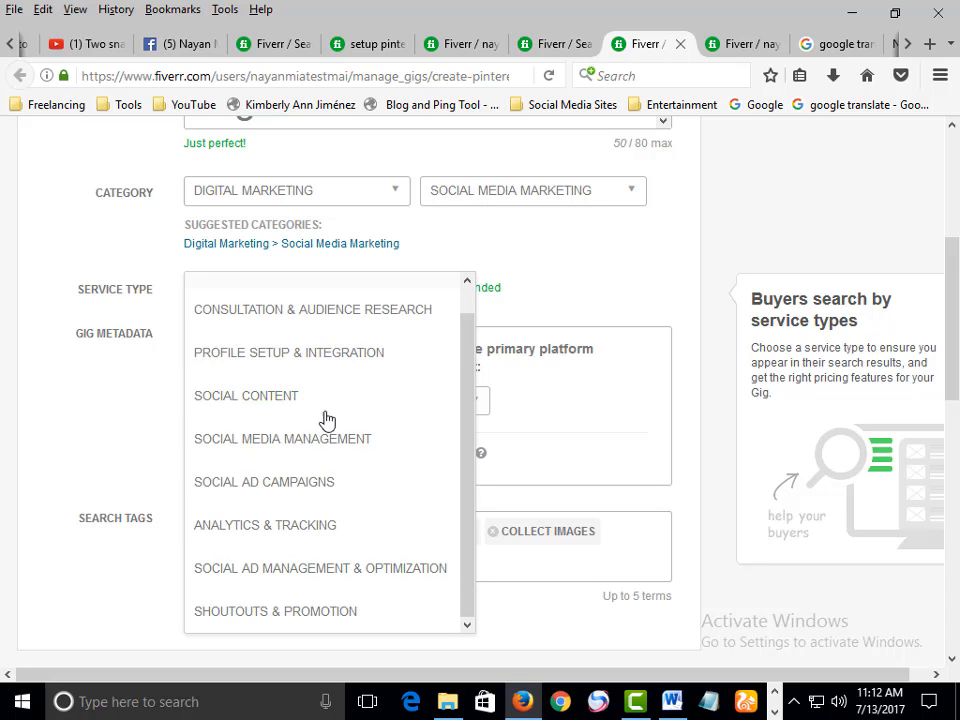
click(400, 402)
scroll(504, 332, down, 1)
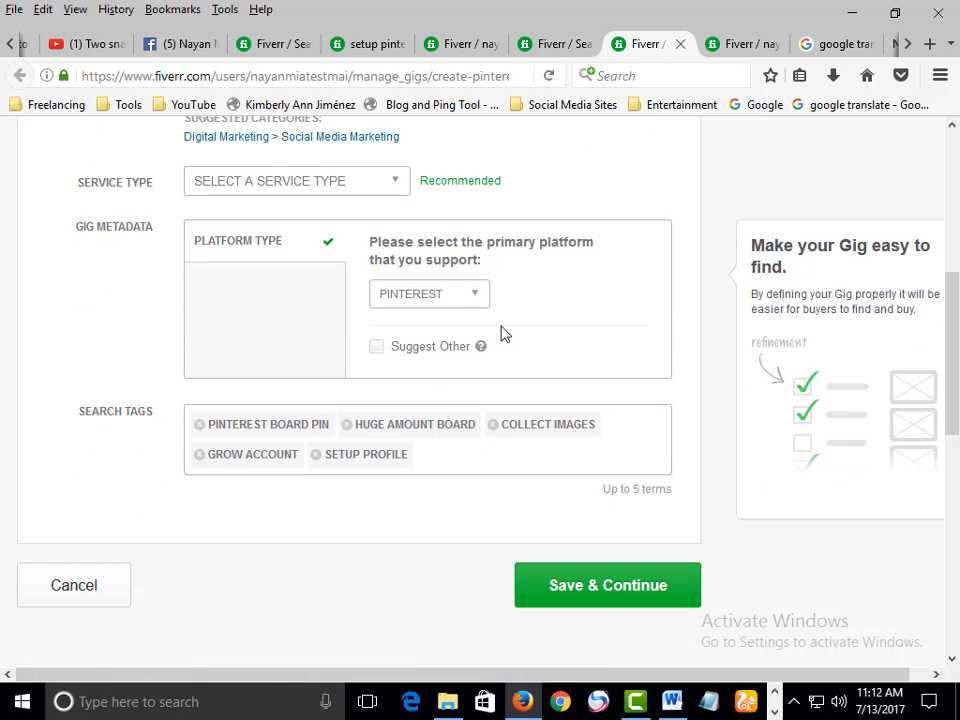
Choose PINTEREST as the primary platform in the gig metadata
click(470, 308)
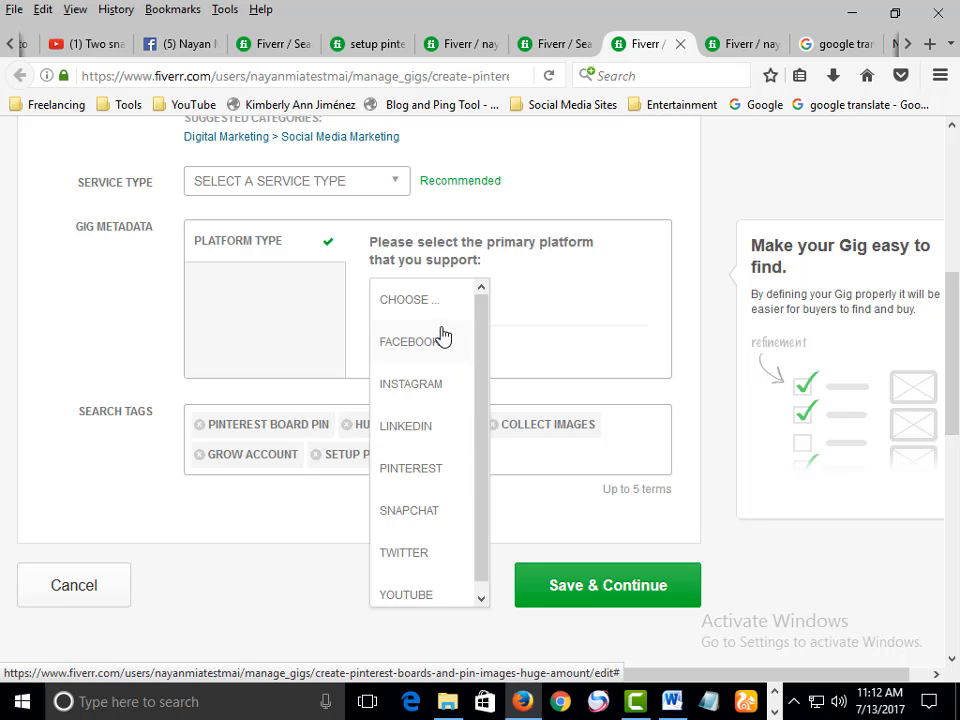
click(422, 480)
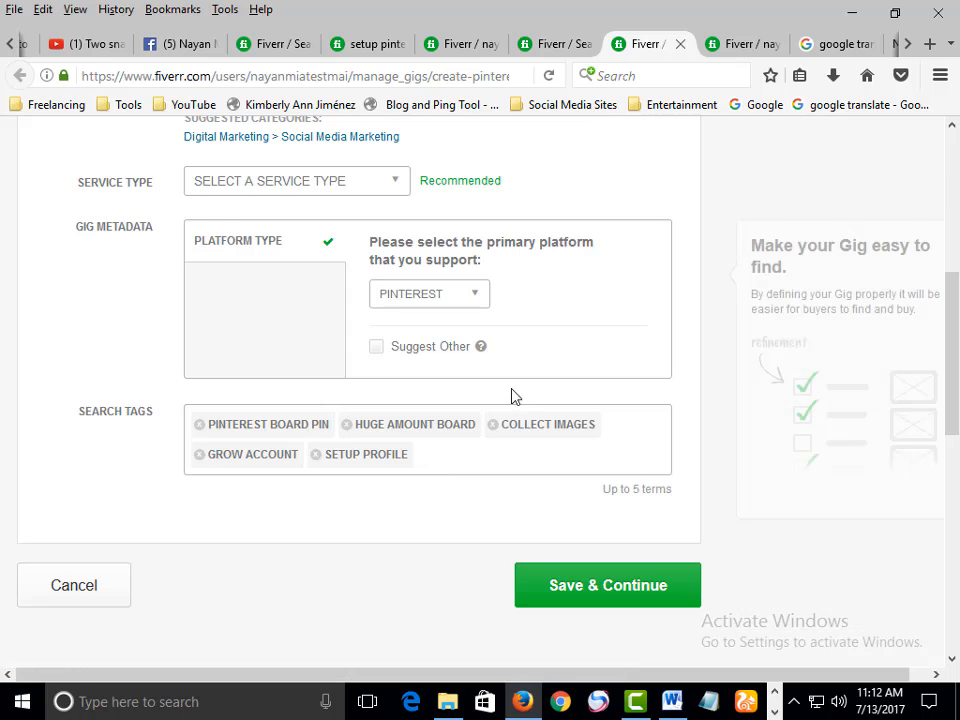
scroll(510, 390, down, 3)
scroll(463, 349, up, 3)
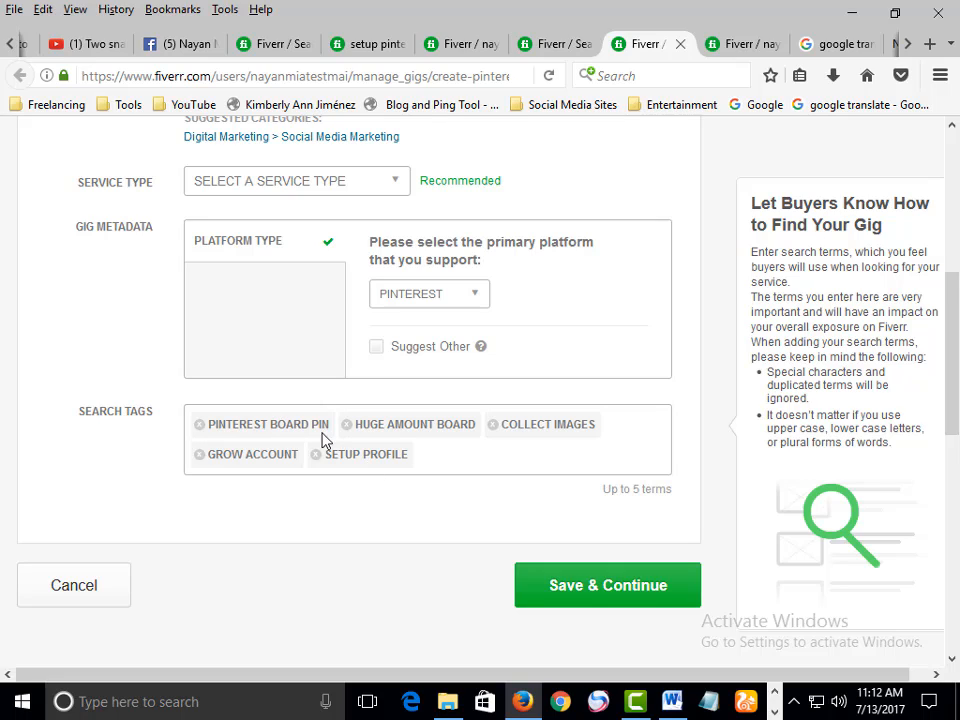
Review the search tags, then save the overview and continue to the Pricing step
drag(332, 455, 376, 455)
click(402, 457)
scroll(432, 472, up, 3)
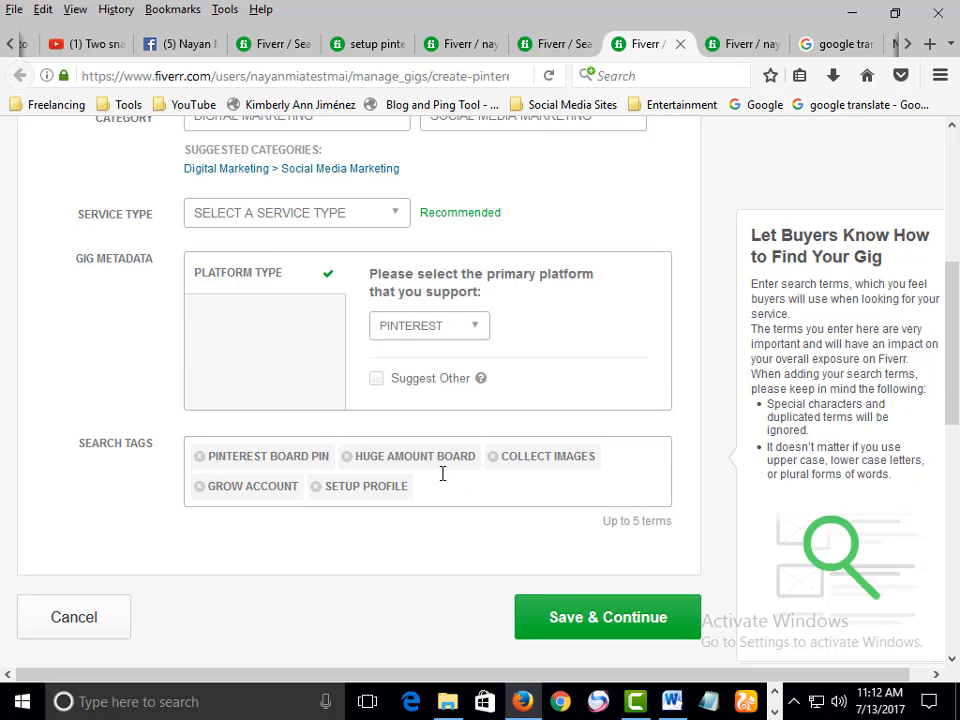
scroll(520, 460, down, 4)
scroll(594, 444, up, 2)
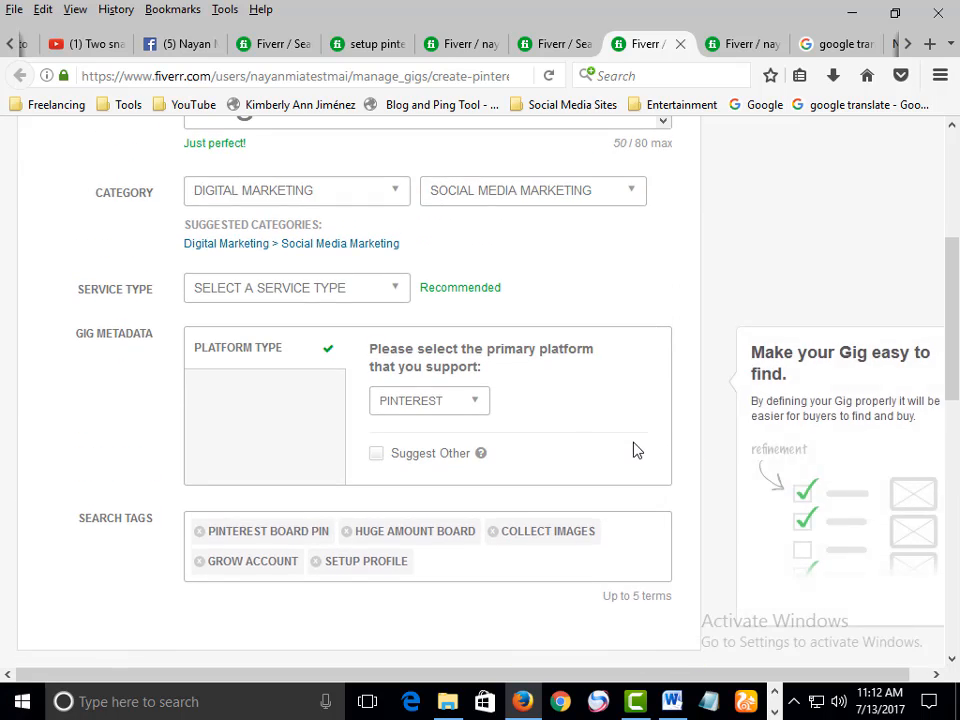
scroll(640, 460, down, 4)
click(607, 478)
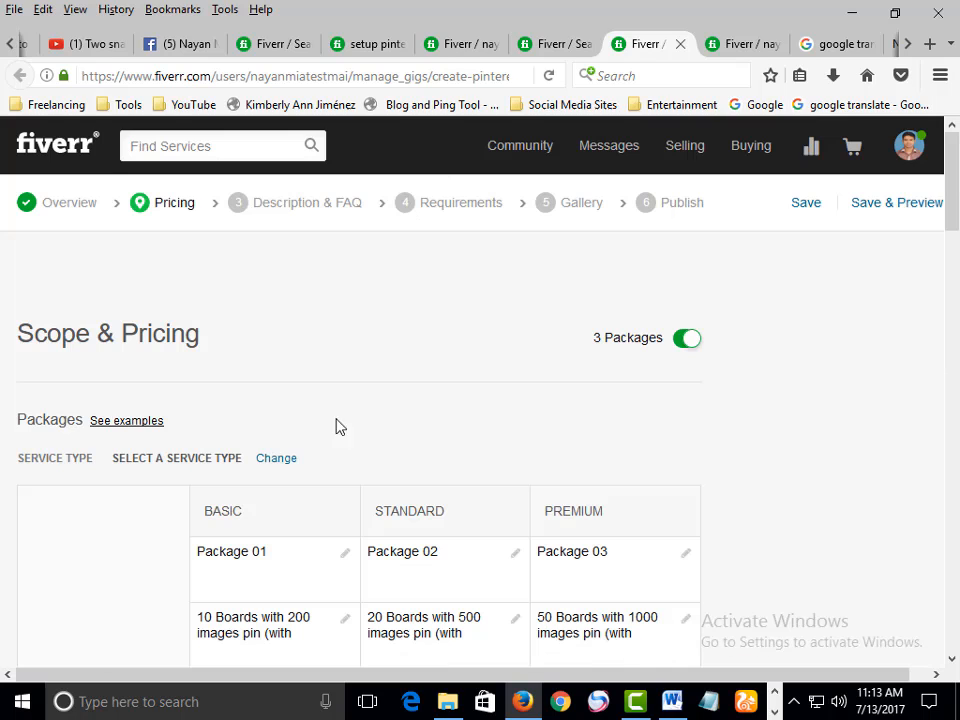
Examine the Basic, Standard and Premium package columns in Scope & Pricing
scroll(276, 358, down, 4)
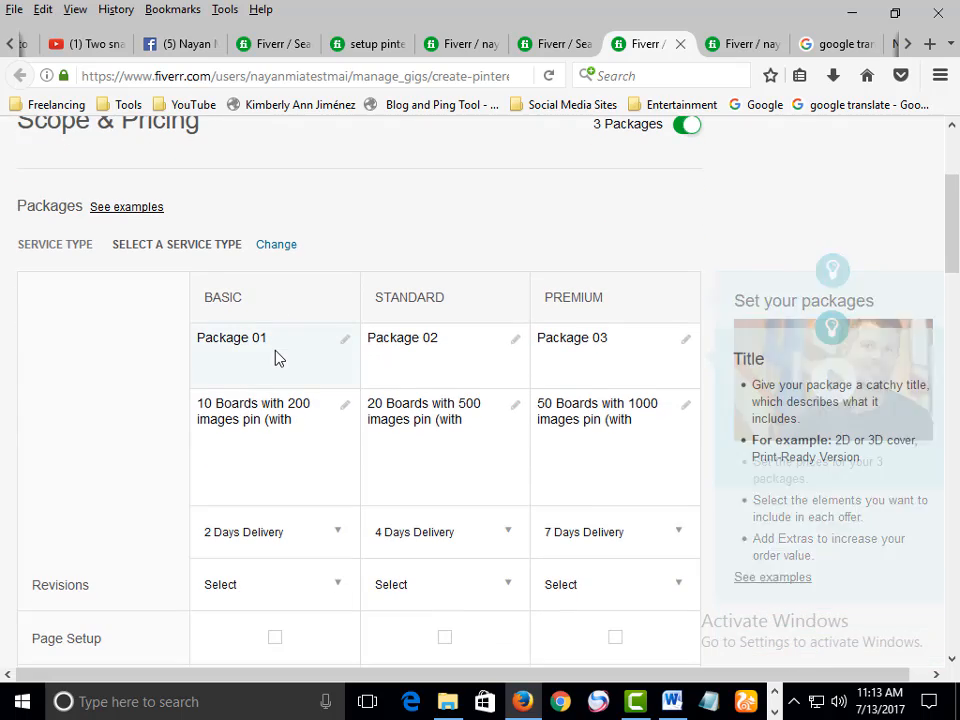
scroll(218, 299, up, 3)
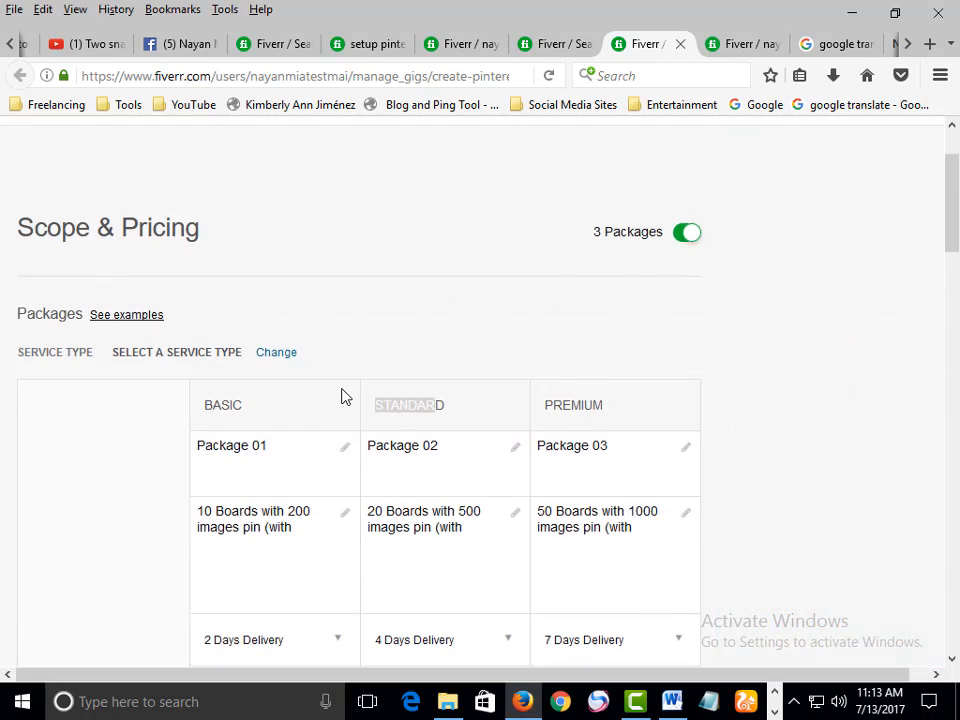
scroll(591, 383, up, 1)
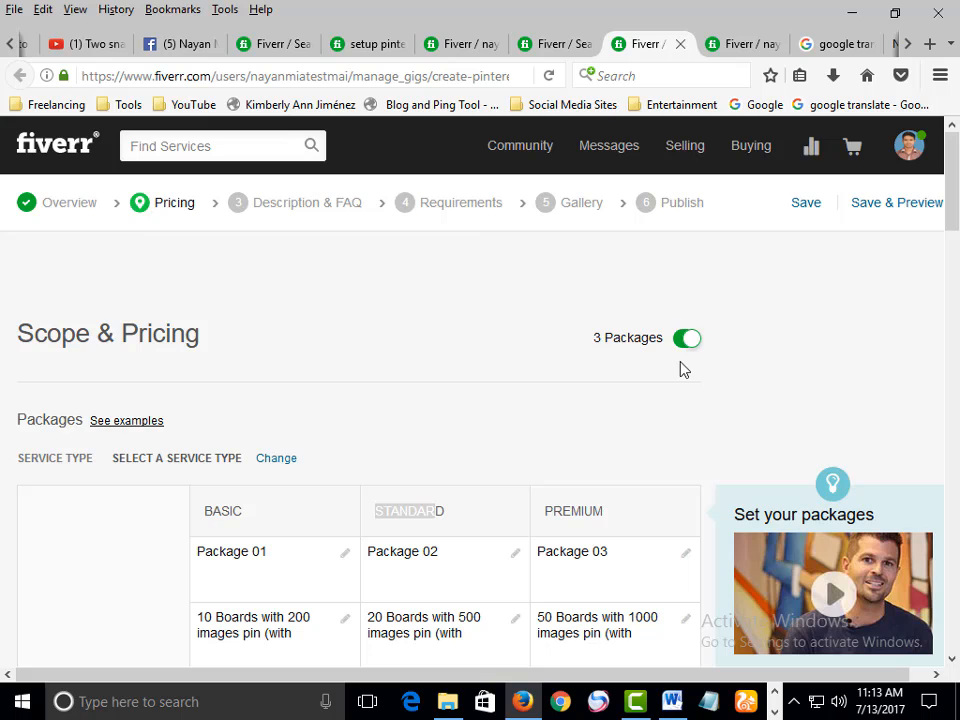
scroll(681, 371, down, 2)
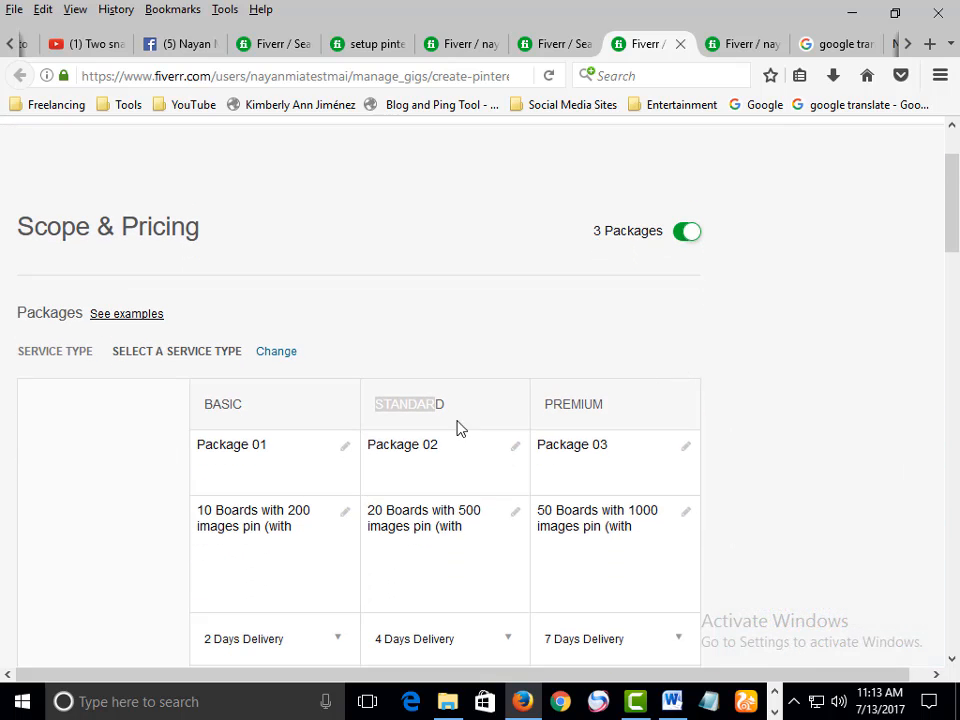
click(250, 450)
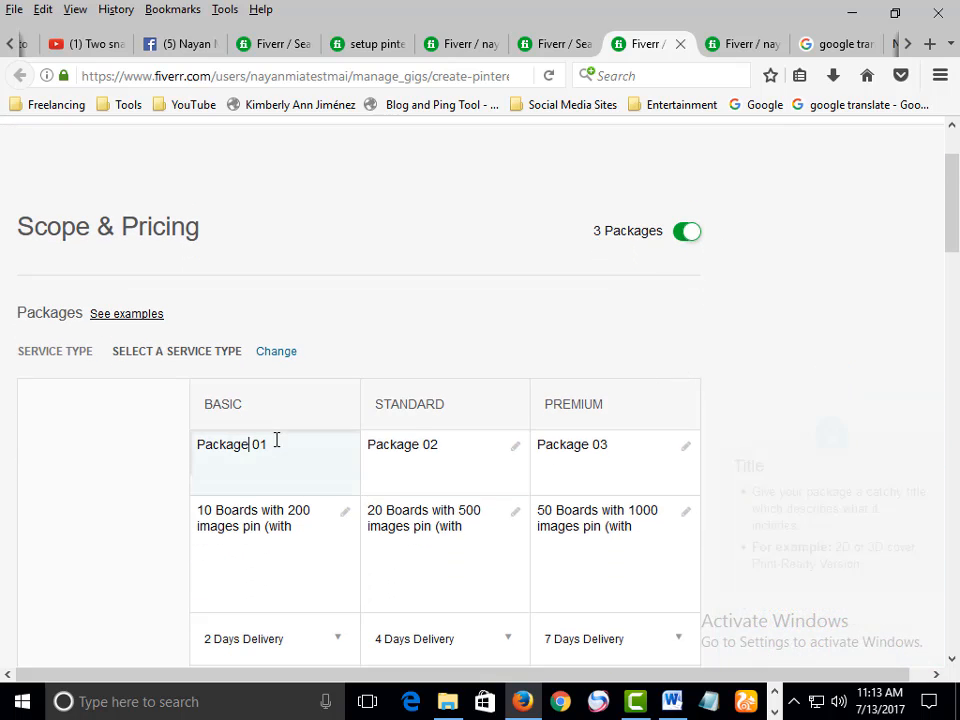
scroll(274, 439, down, 2)
drag(213, 297, 252, 302)
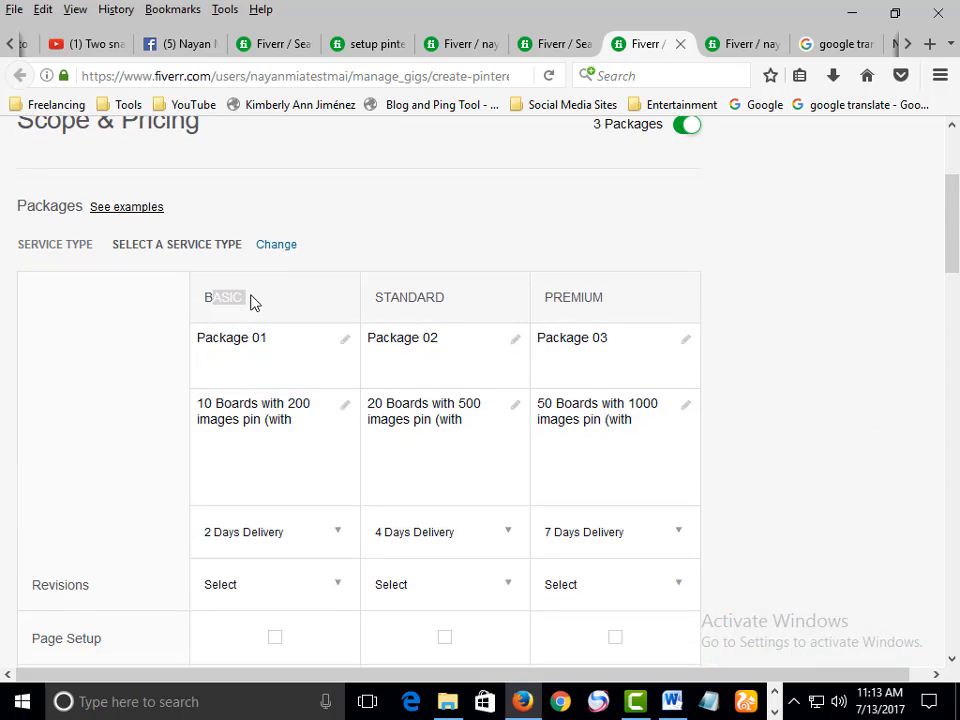
drag(408, 302, 446, 300)
drag(561, 300, 588, 300)
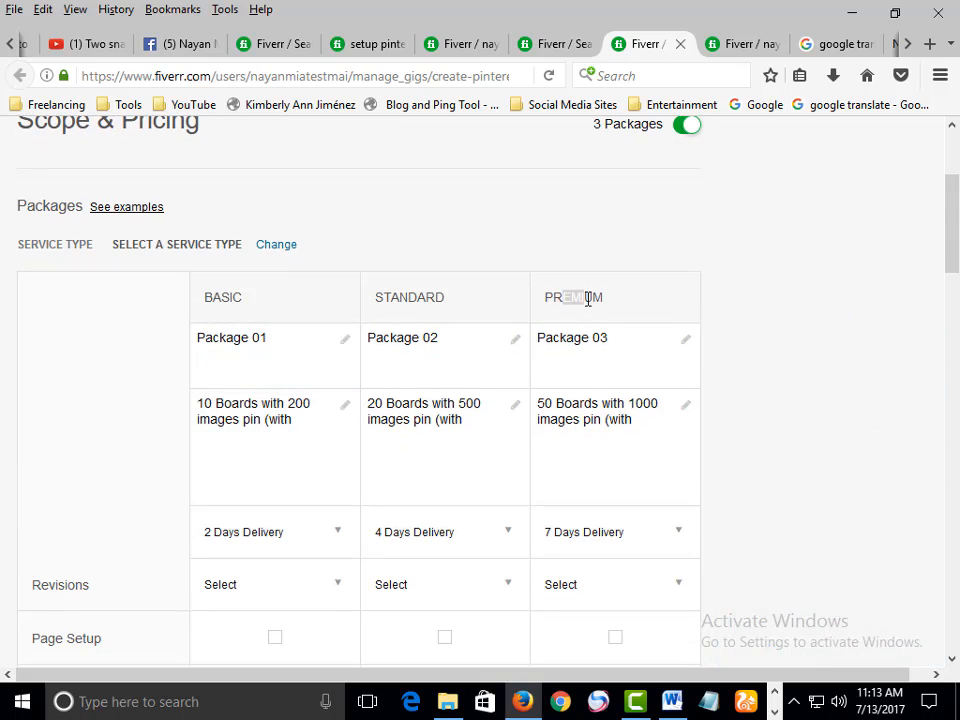
click(226, 301)
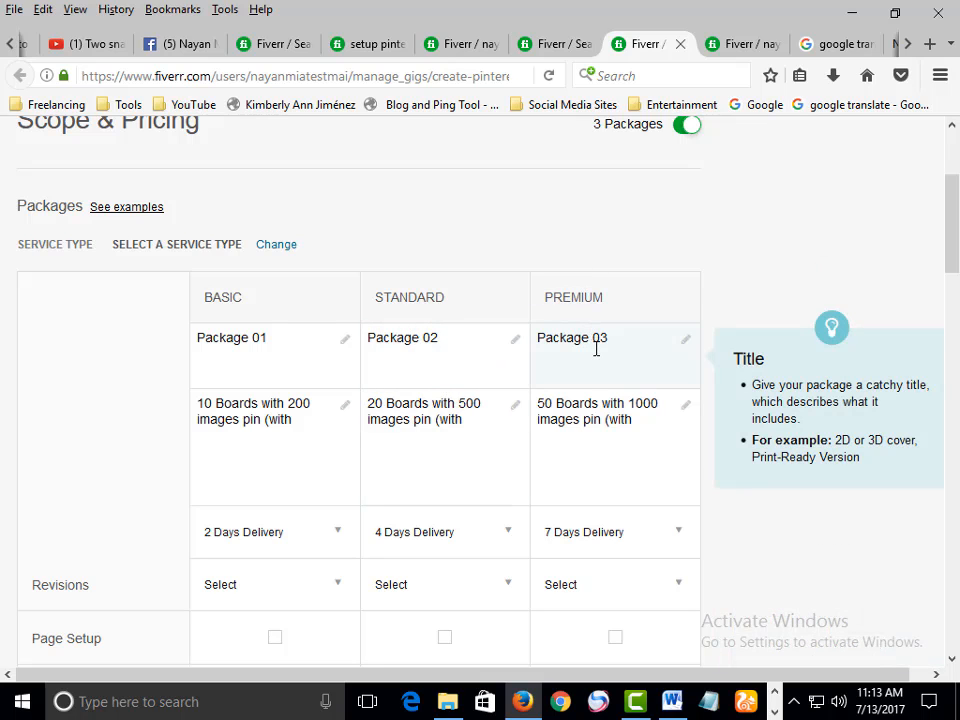
Inspect the Basic package's title and description text
scroll(598, 352, down, 2)
scroll(396, 364, up, 2)
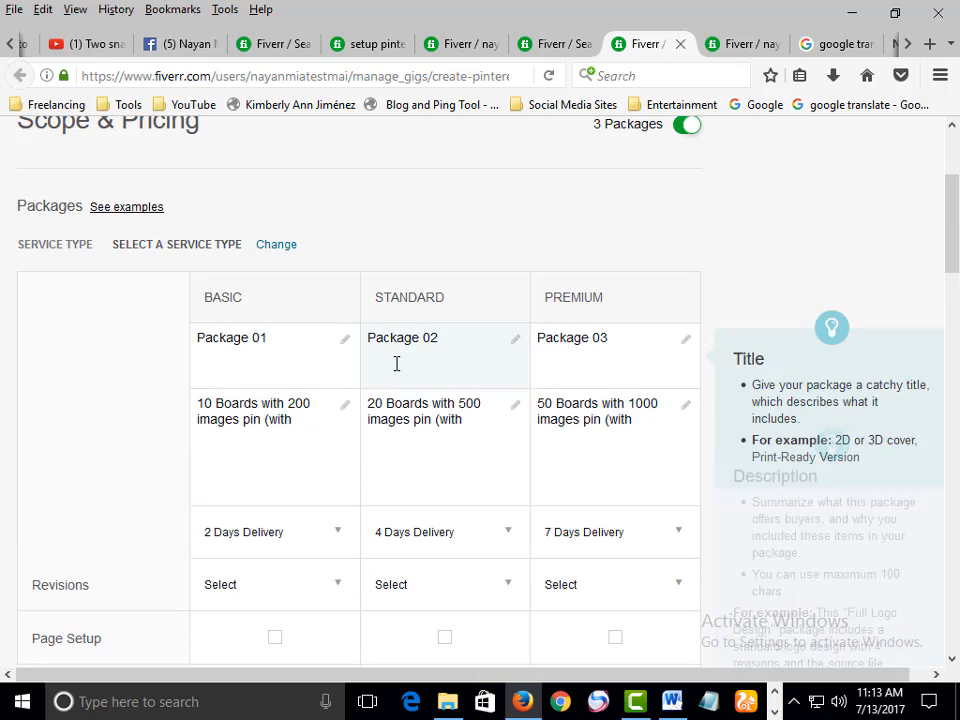
double_click(226, 340)
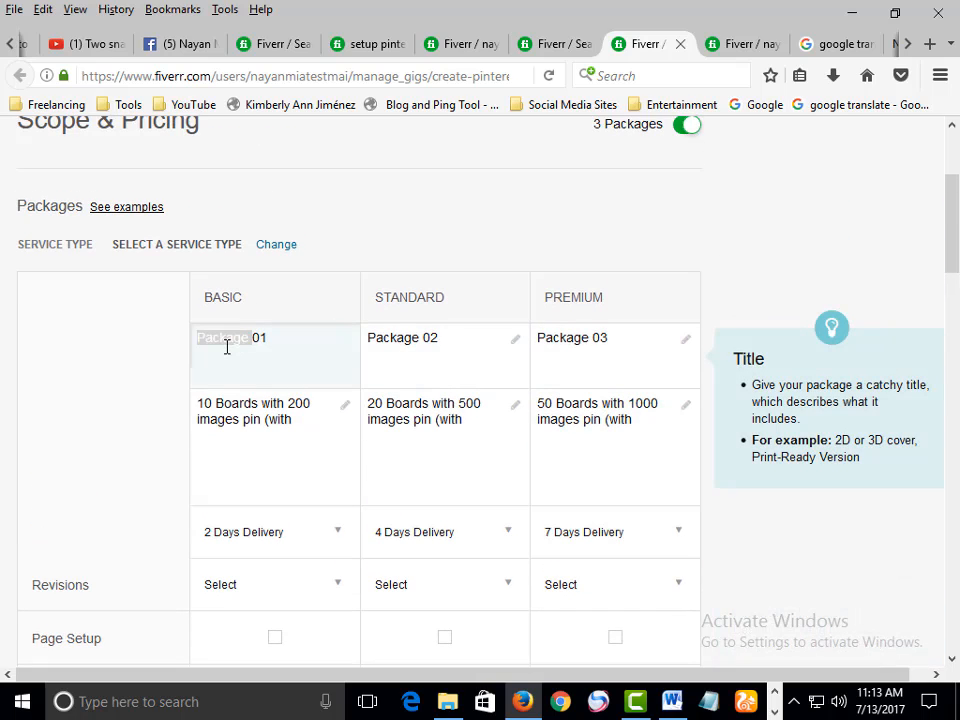
click(235, 347)
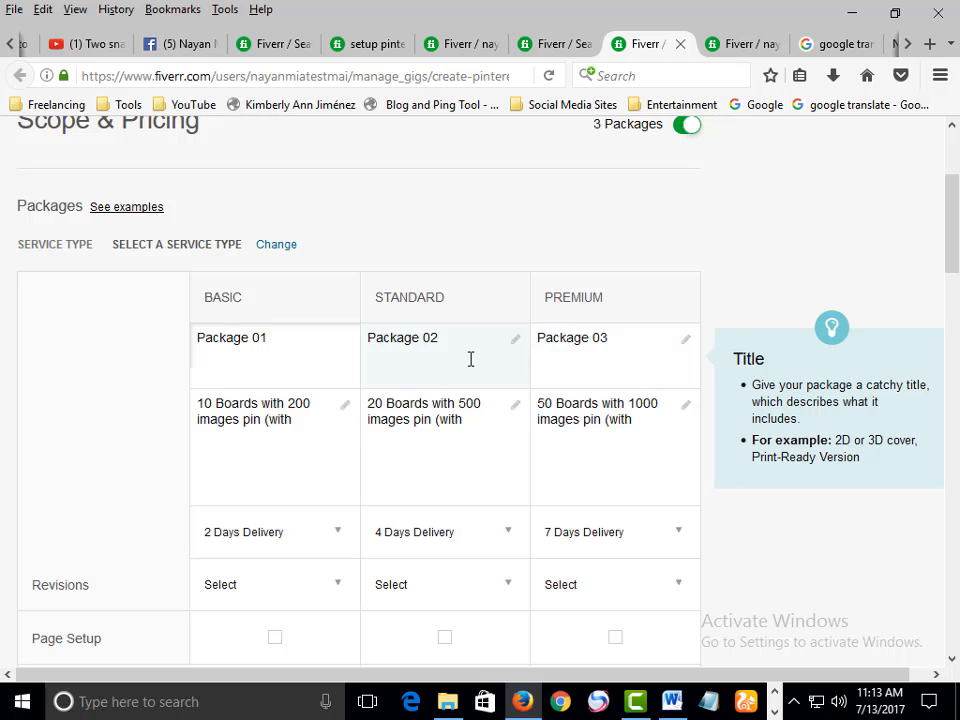
scroll(470, 358, down, 4)
double_click(274, 190)
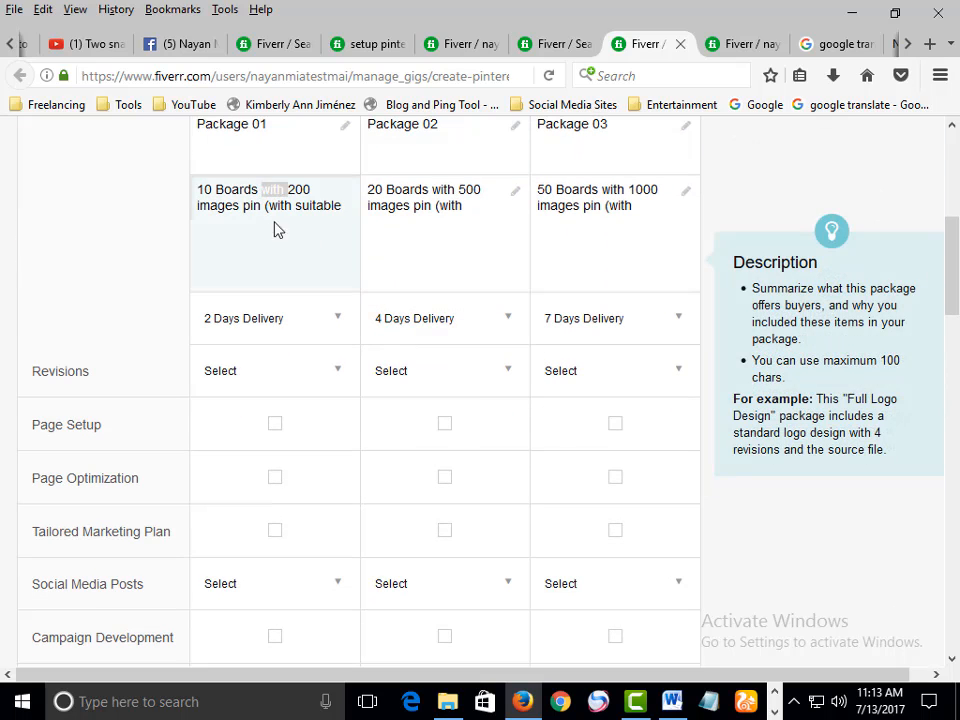
Inspect the Standard and Premium package descriptions in the pricing table
scroll(278, 230, up, 2)
click(270, 300)
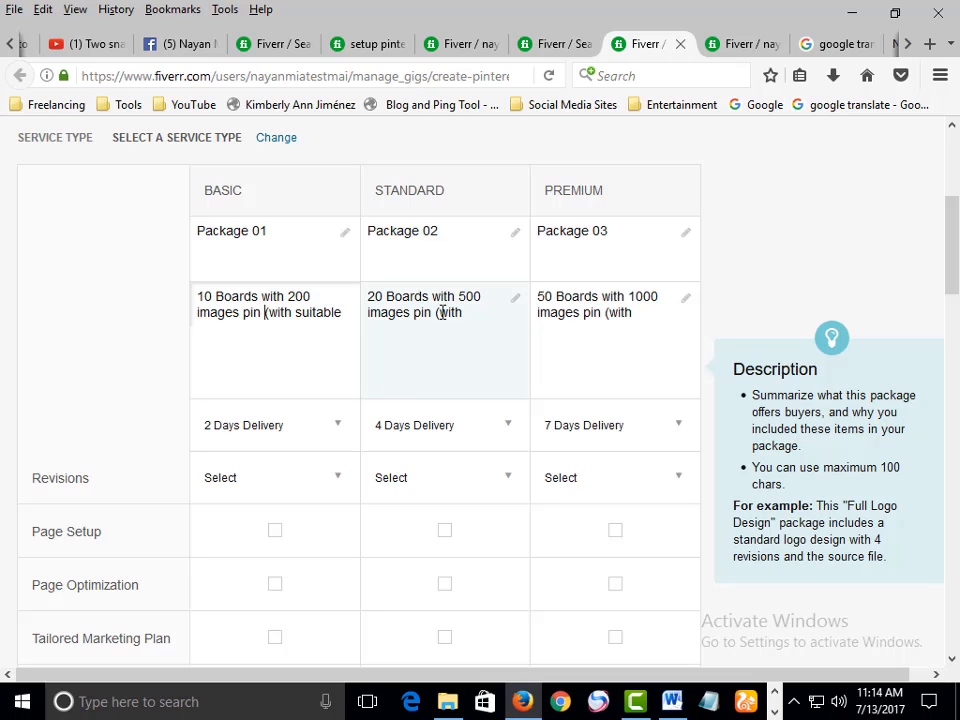
drag(441, 313, 587, 296)
click(593, 311)
scroll(484, 349, down, 2)
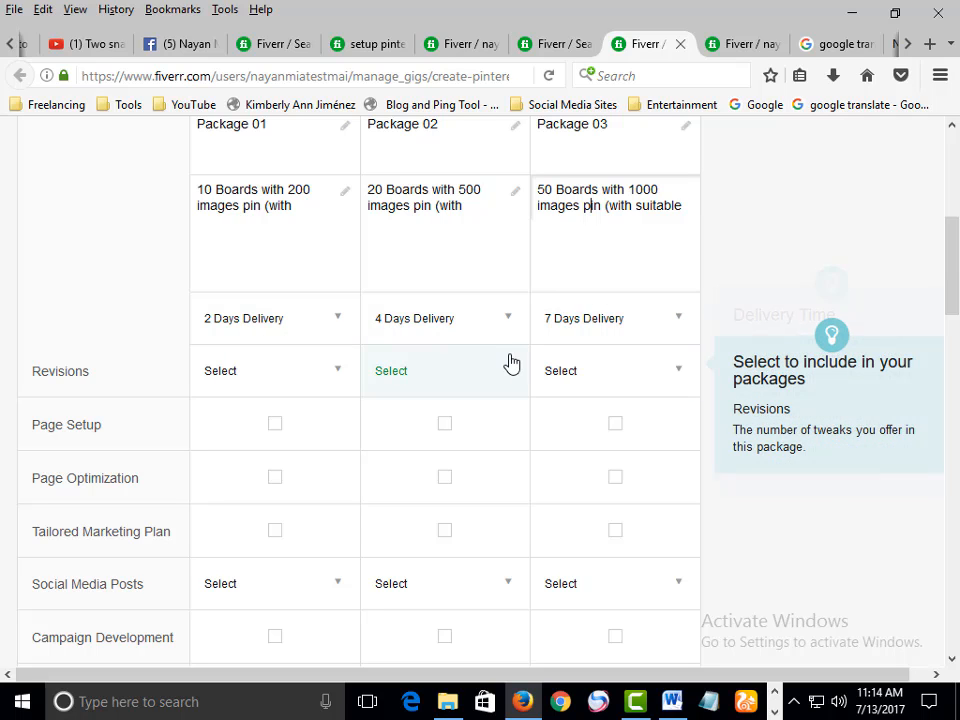
scroll(510, 363, down, 2)
scroll(510, 368, up, 2)
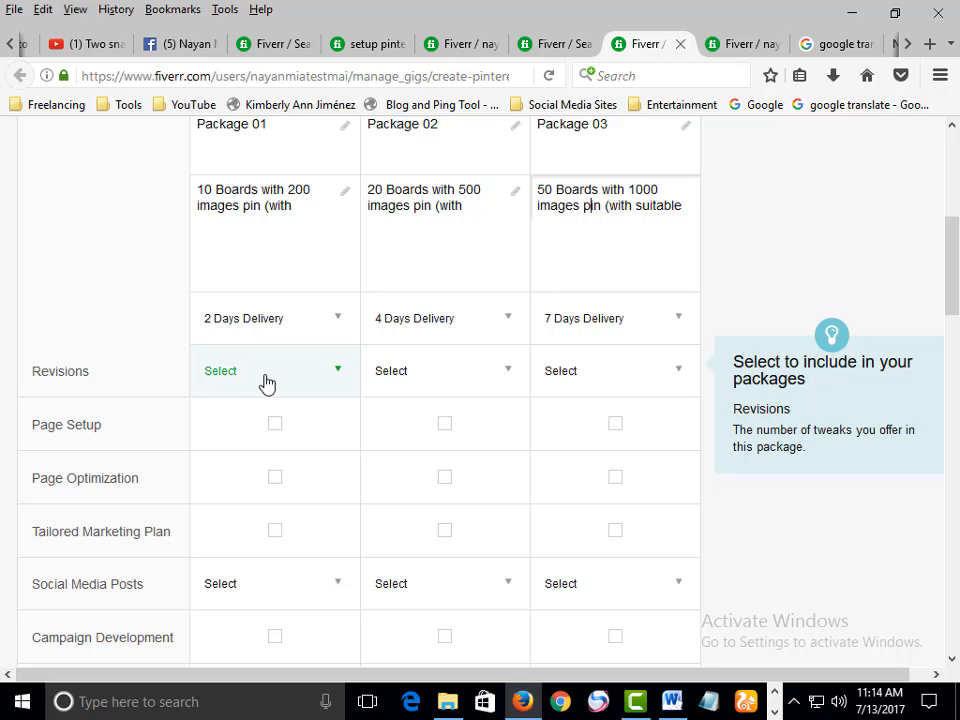
Set Revisions to Unlimited for the Basic, Standard and Premium packages
click(328, 374)
scroll(300, 430, down, 2)
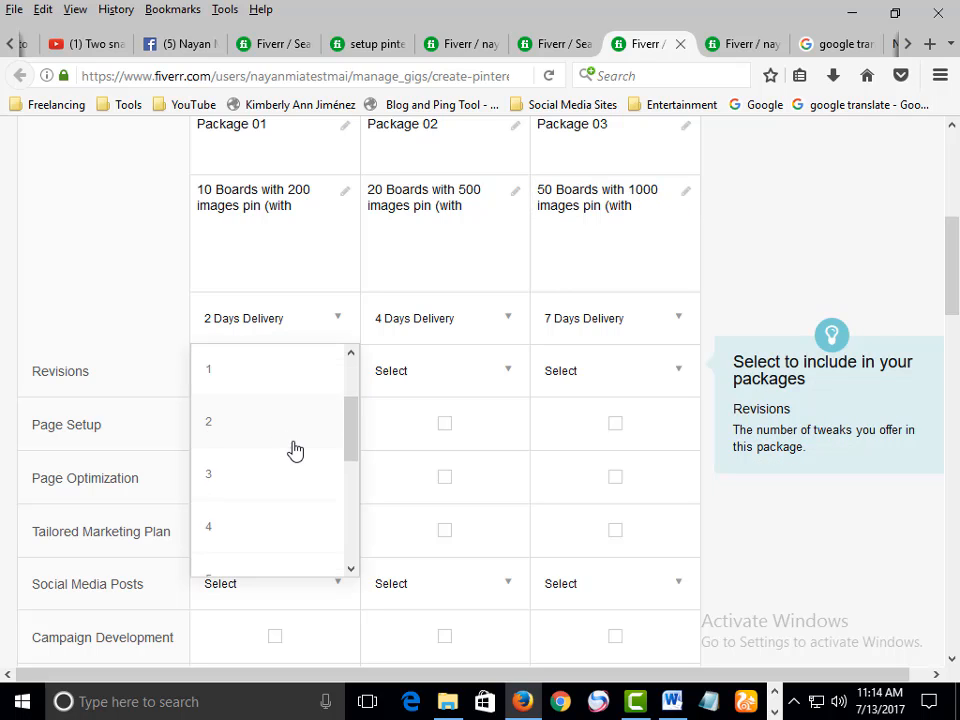
scroll(294, 456, down, 5)
scroll(320, 435, up, 2)
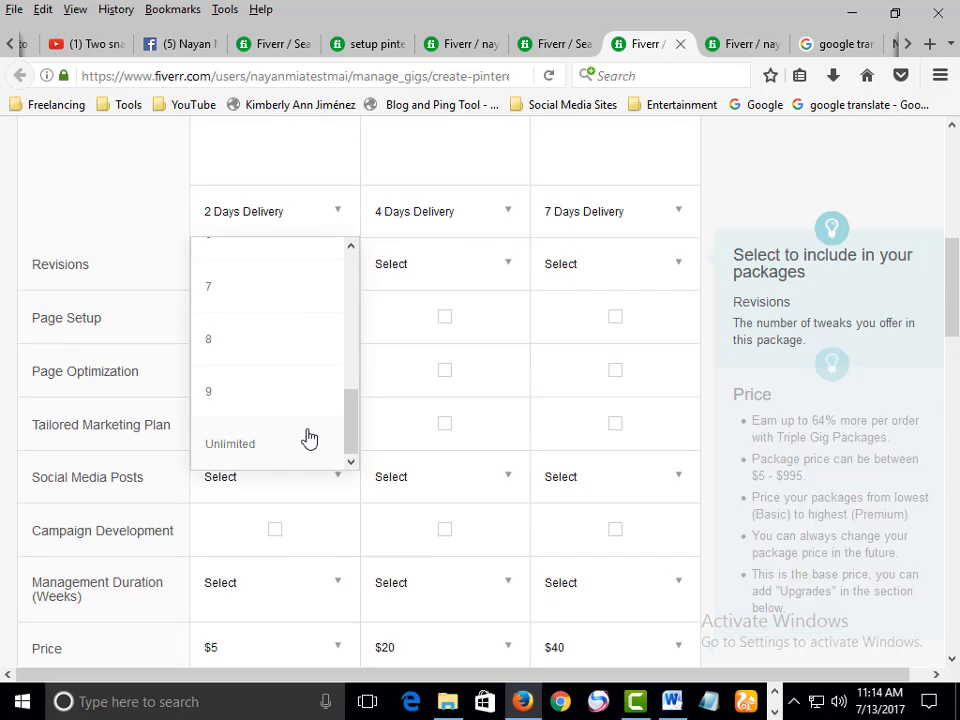
click(249, 445)
scroll(351, 409, up, 2)
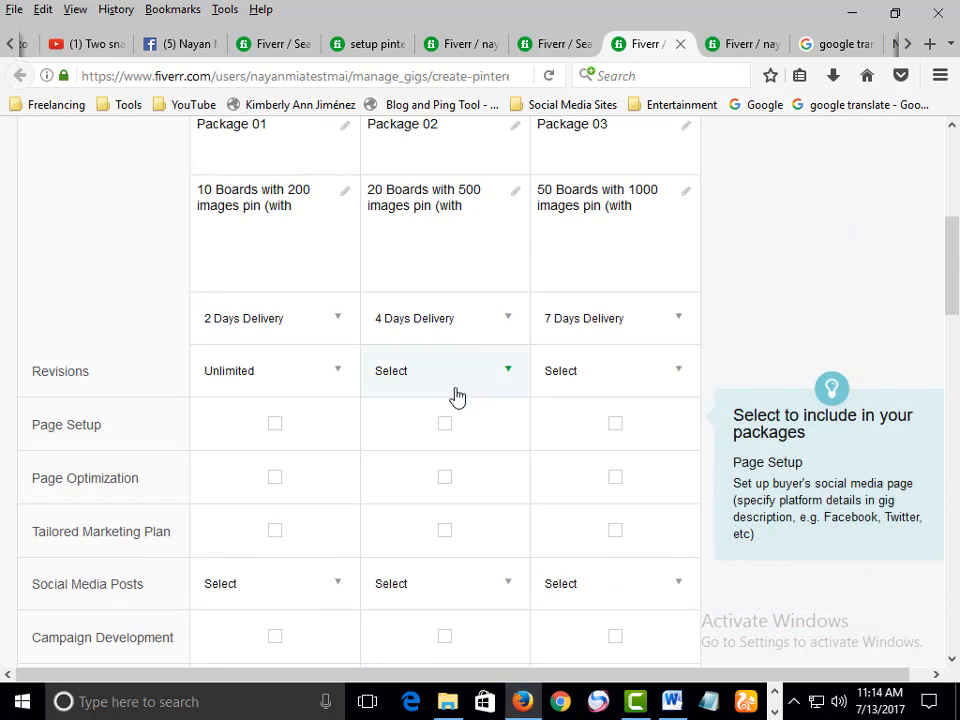
click(482, 376)
scroll(450, 480, down, 4)
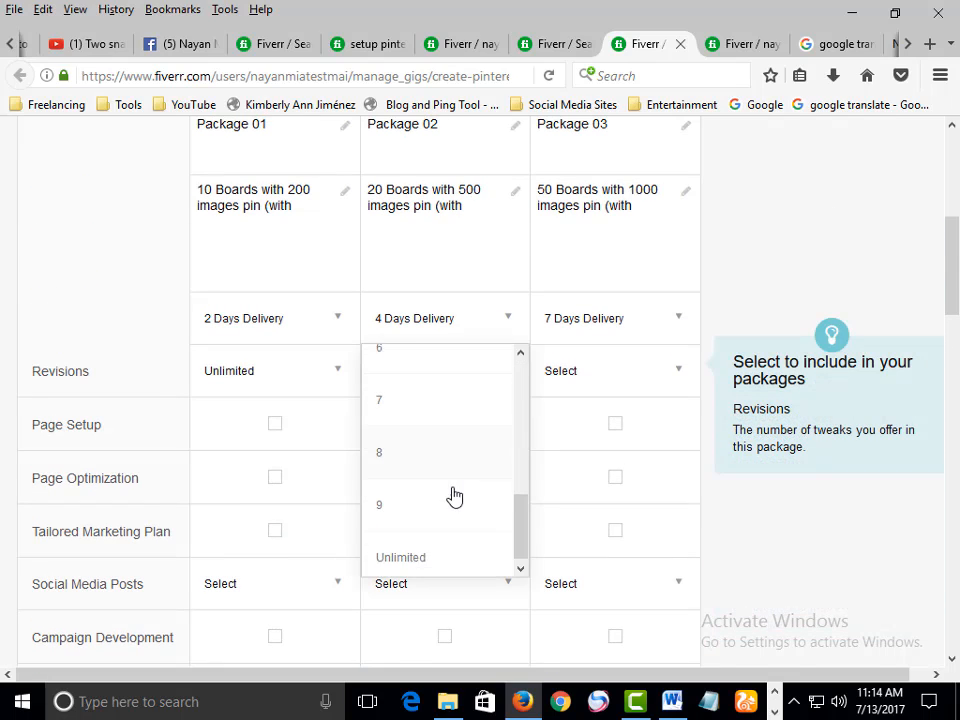
click(427, 551)
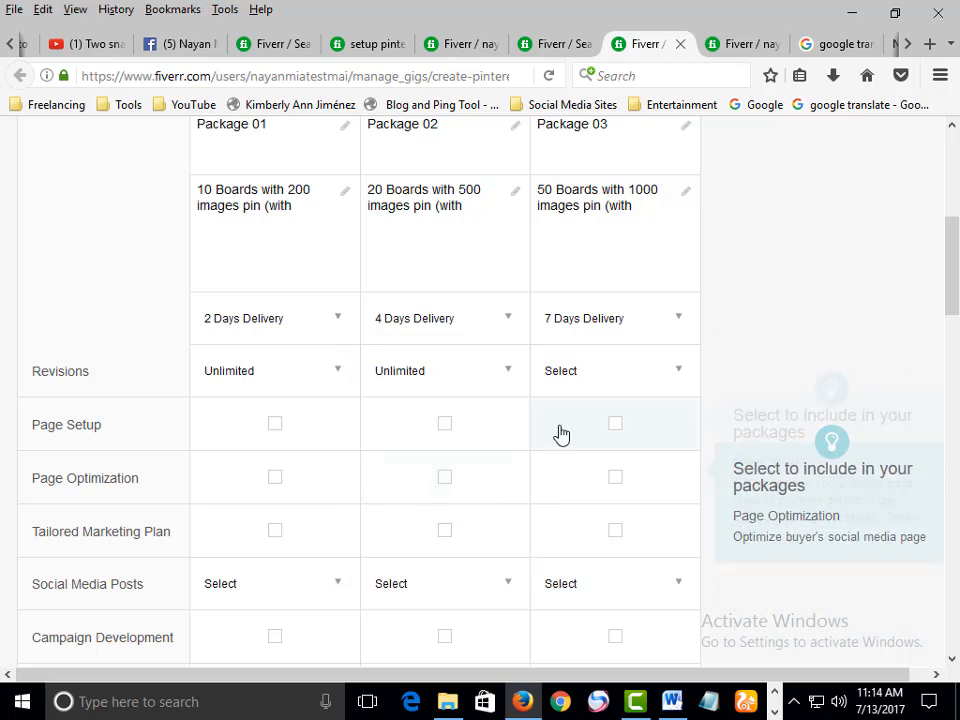
click(600, 388)
scroll(605, 460, down, 6)
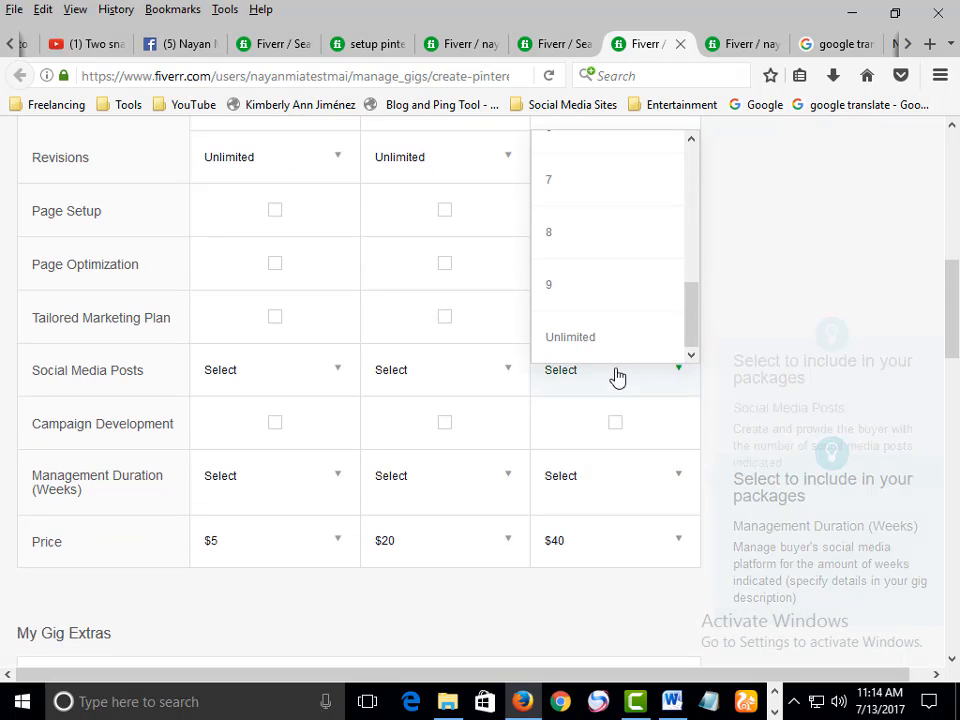
click(602, 336)
Include Page Setup in the Standard and Premium packages and Tailored Marketing Plan in Premium
scroll(604, 457, up, 2)
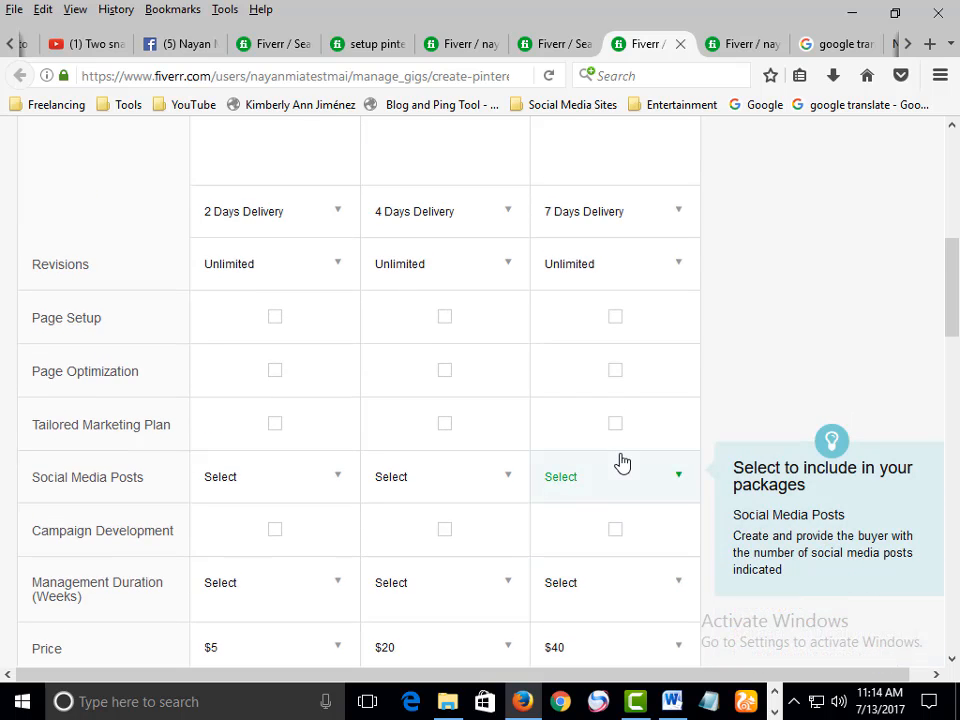
scroll(621, 462, up, 2)
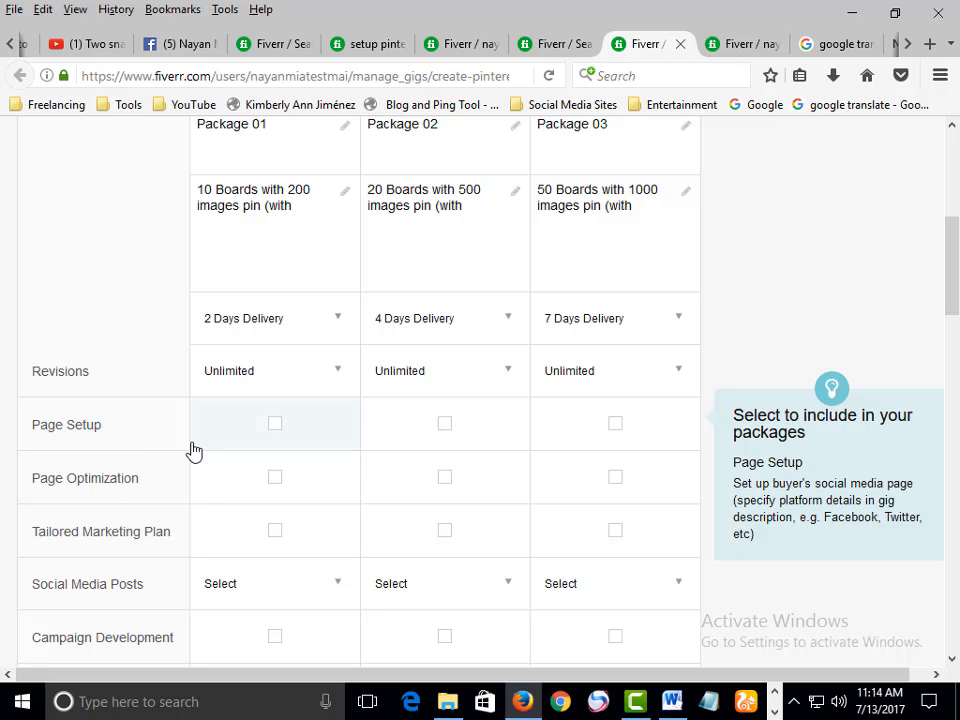
click(616, 426)
scroll(619, 434, up, 6)
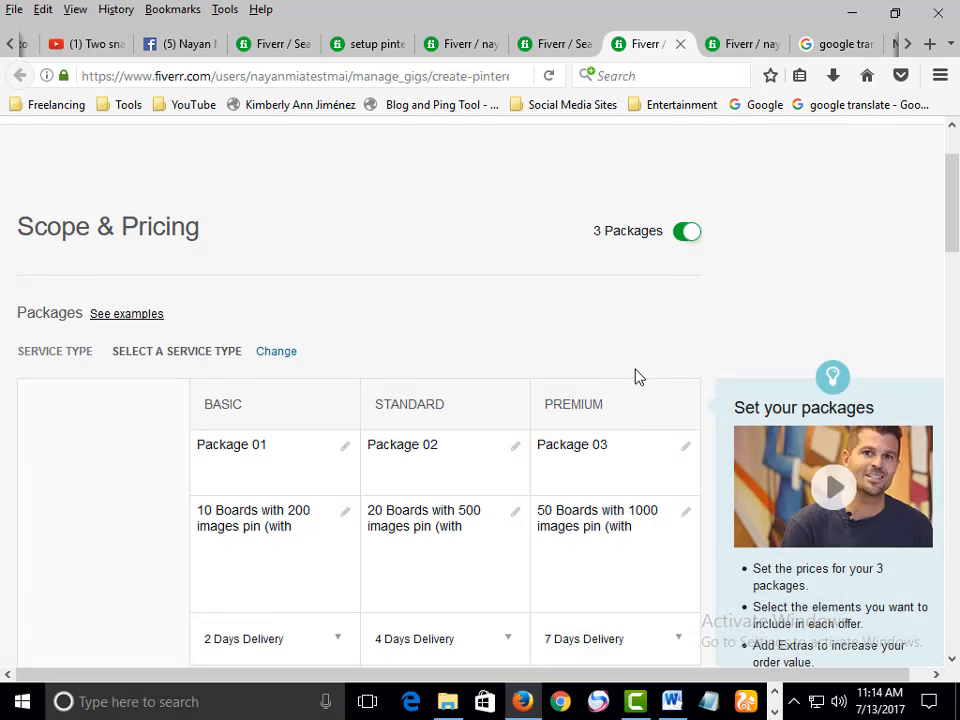
scroll(636, 377, down, 8)
scroll(642, 403, down, 1)
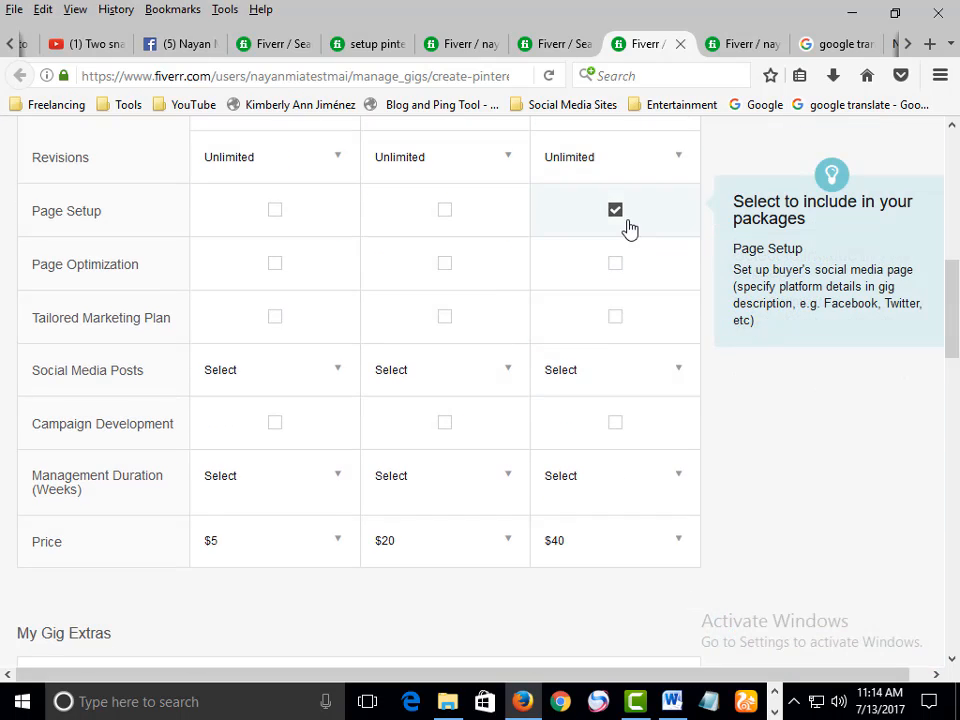
click(457, 221)
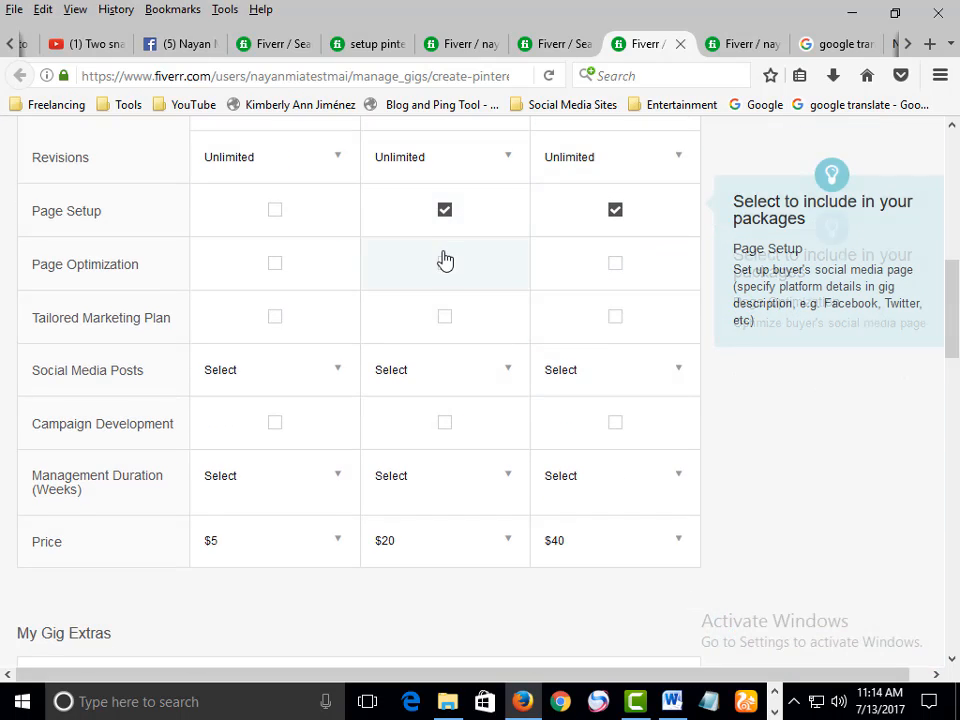
scroll(445, 260, up, 3)
scroll(445, 260, down, 1)
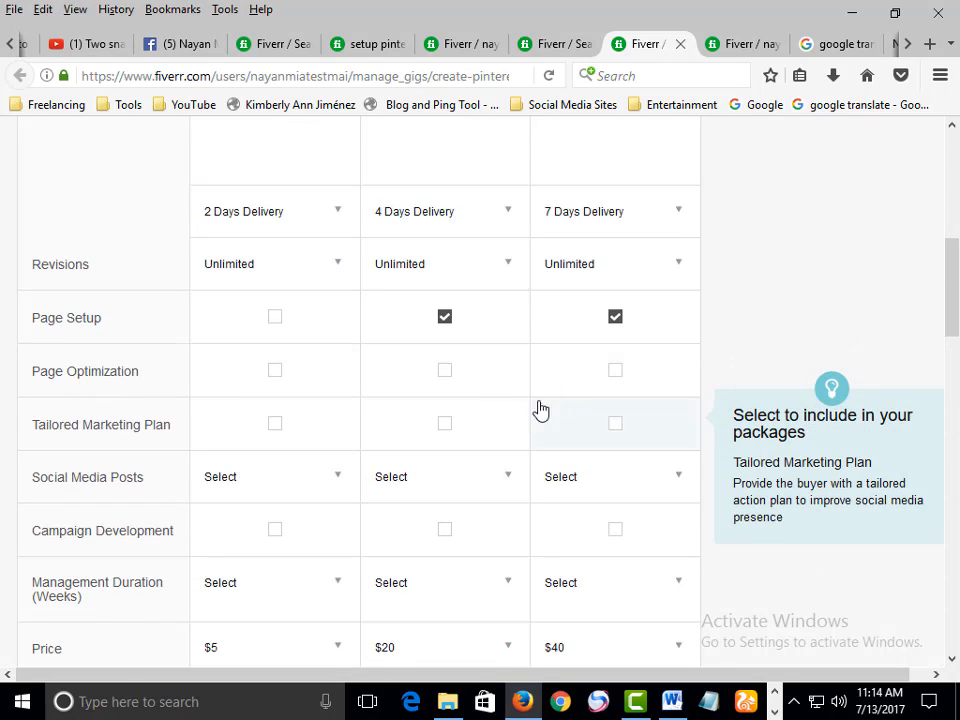
scroll(220, 452, down, 1)
scroll(220, 452, down, 1)
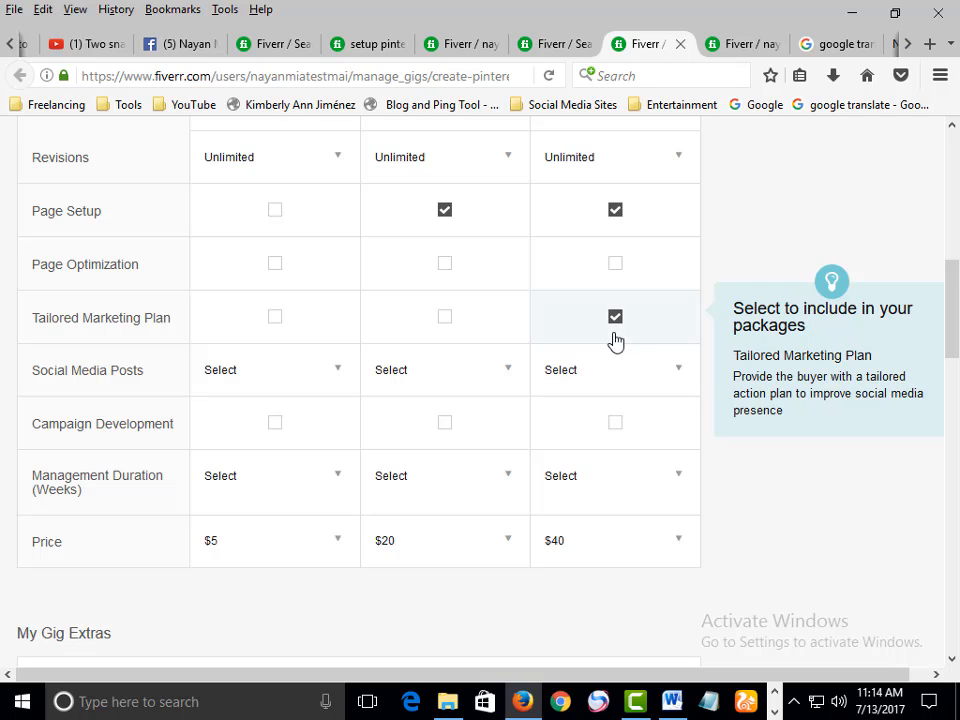
Set Social Media Posts to 10 for all three packages
scroll(681, 343, up, 1)
scroll(681, 343, down, 3)
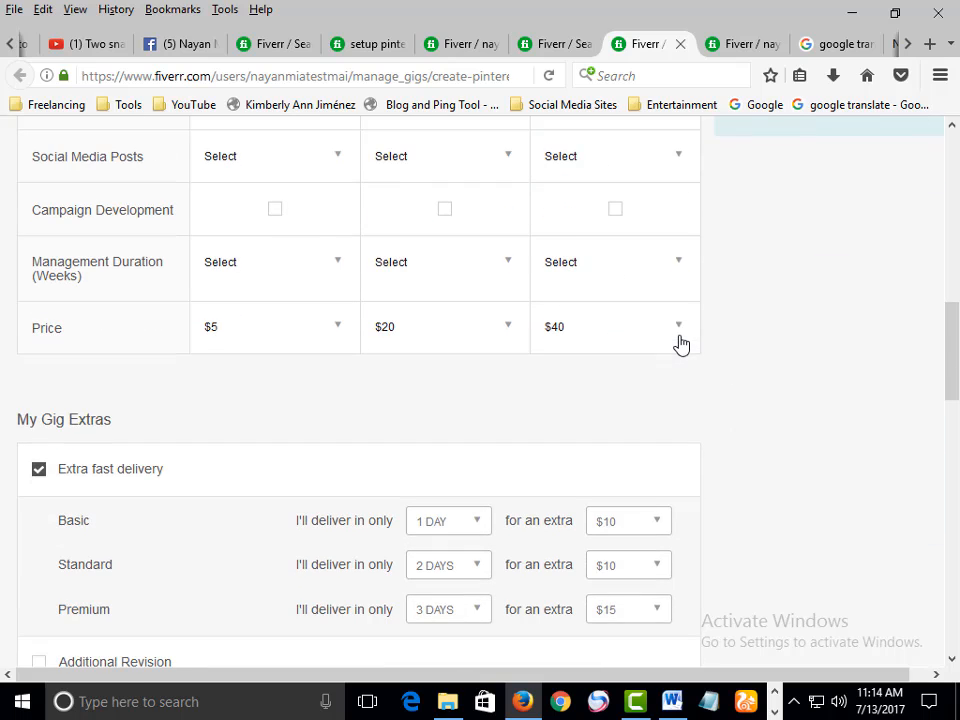
scroll(630, 354, up, 3)
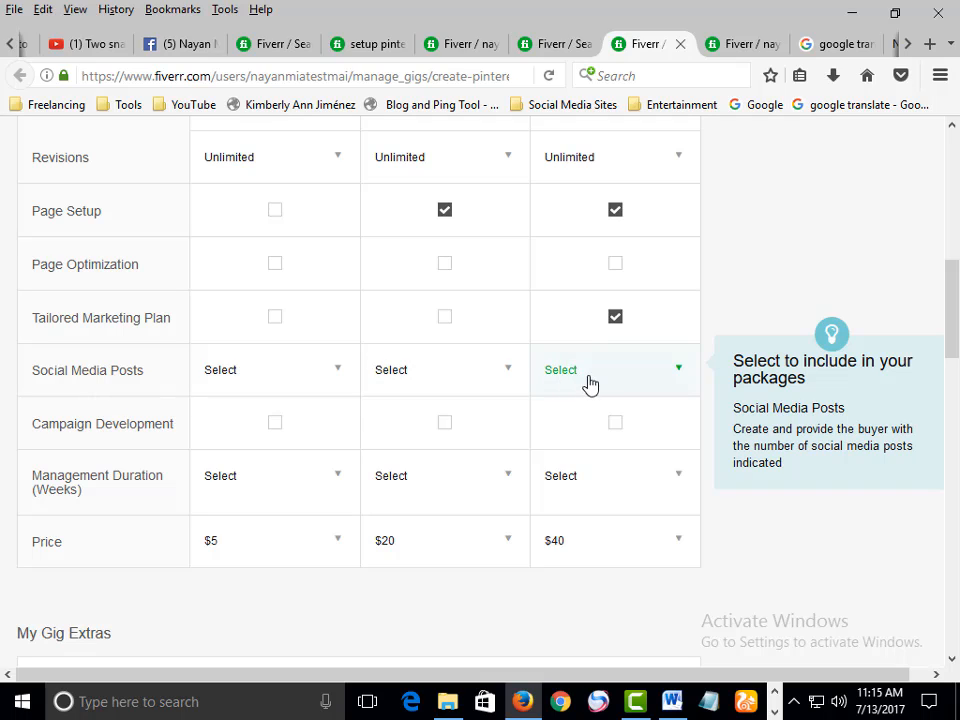
click(306, 384)
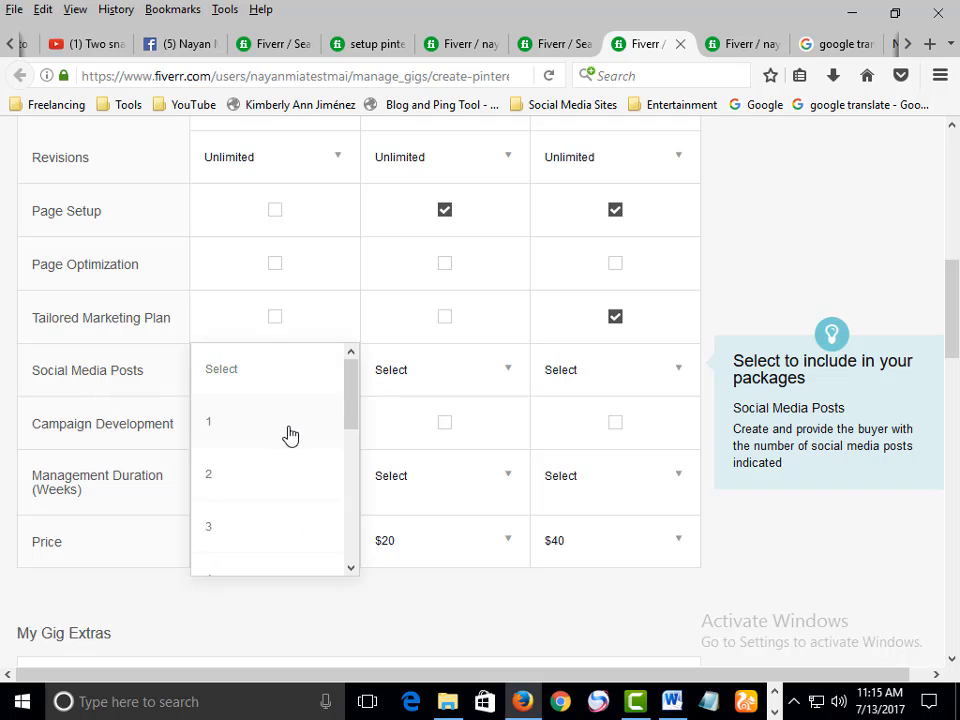
scroll(287, 465, down, 5)
click(246, 552)
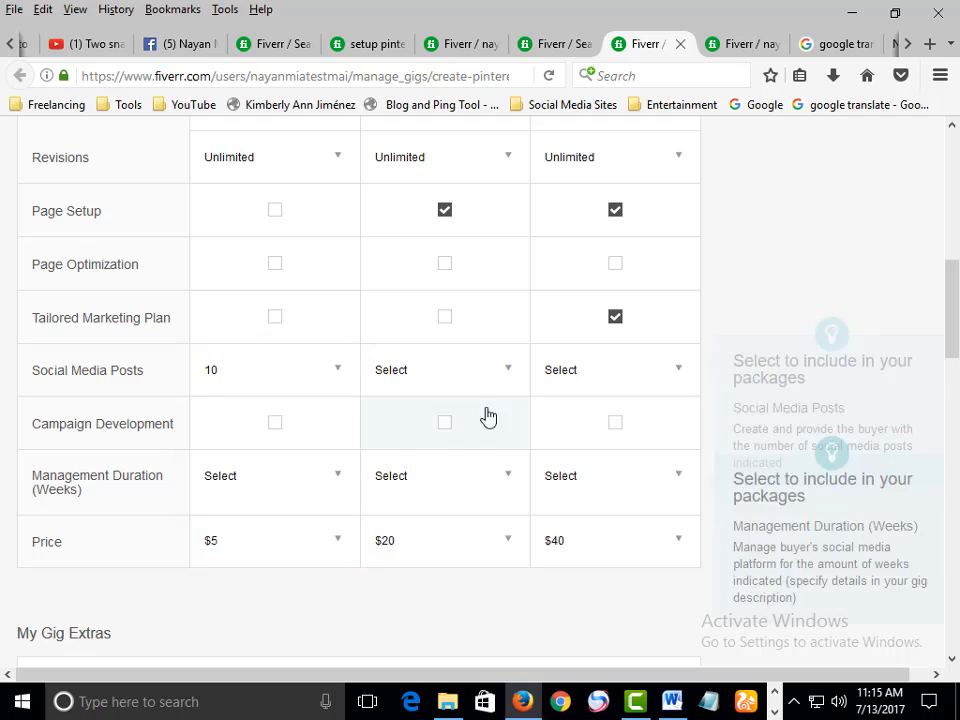
click(505, 376)
scroll(460, 500, down, 5)
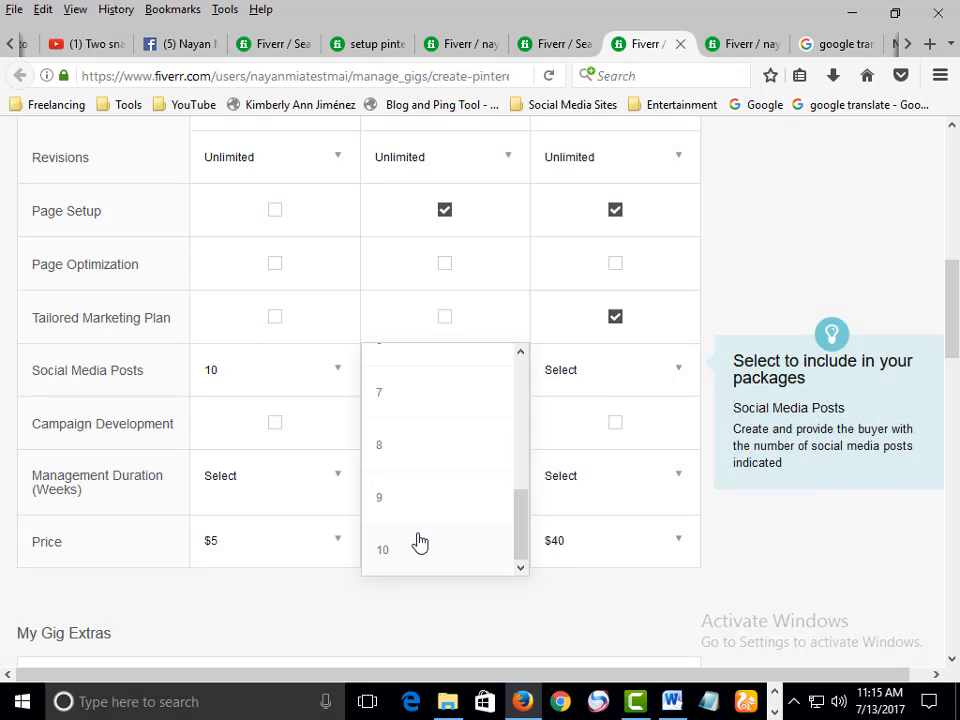
click(420, 546)
click(604, 380)
scroll(610, 430, down, 5)
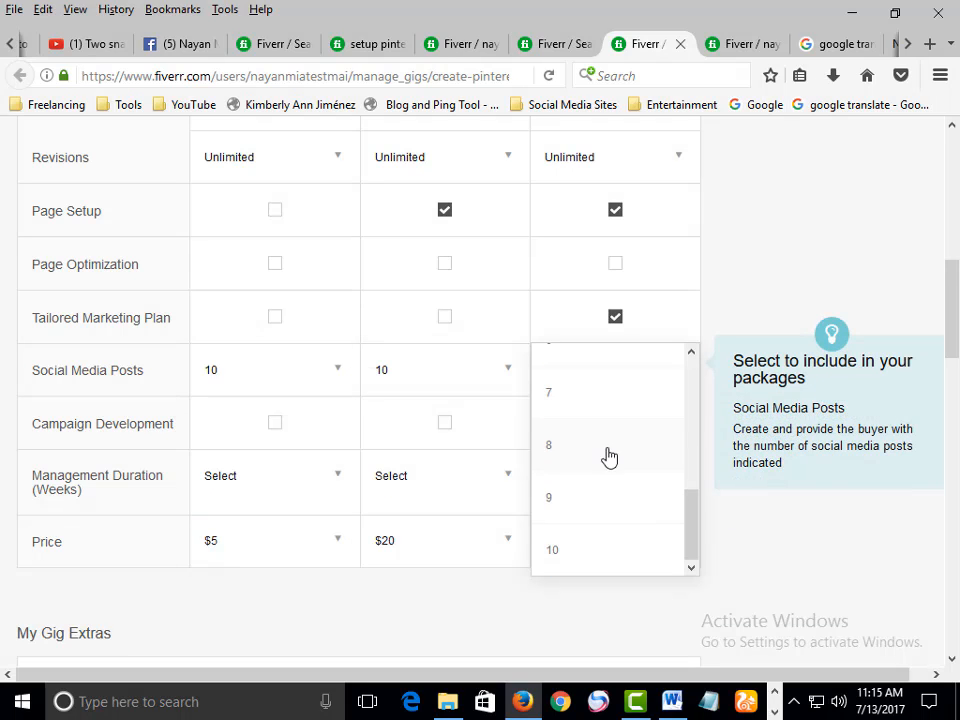
click(562, 553)
click(553, 544)
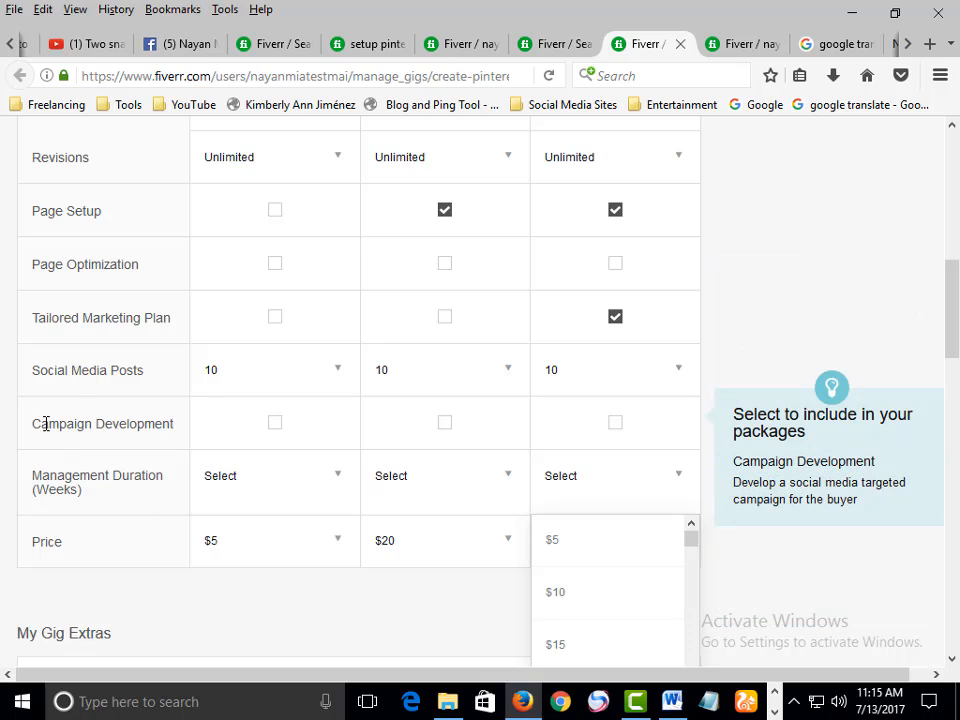
Review the Campaign Development and Social Media Posts row labels
drag(44, 424, 116, 423)
click(141, 444)
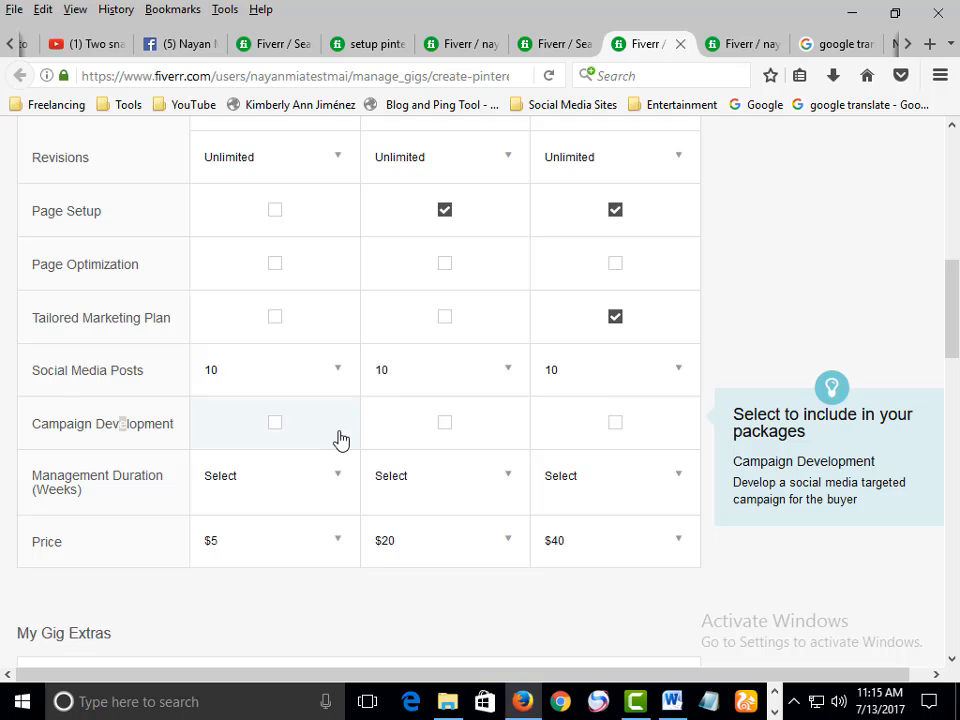
scroll(342, 440, down, 1)
drag(65, 371, 145, 368)
click(160, 382)
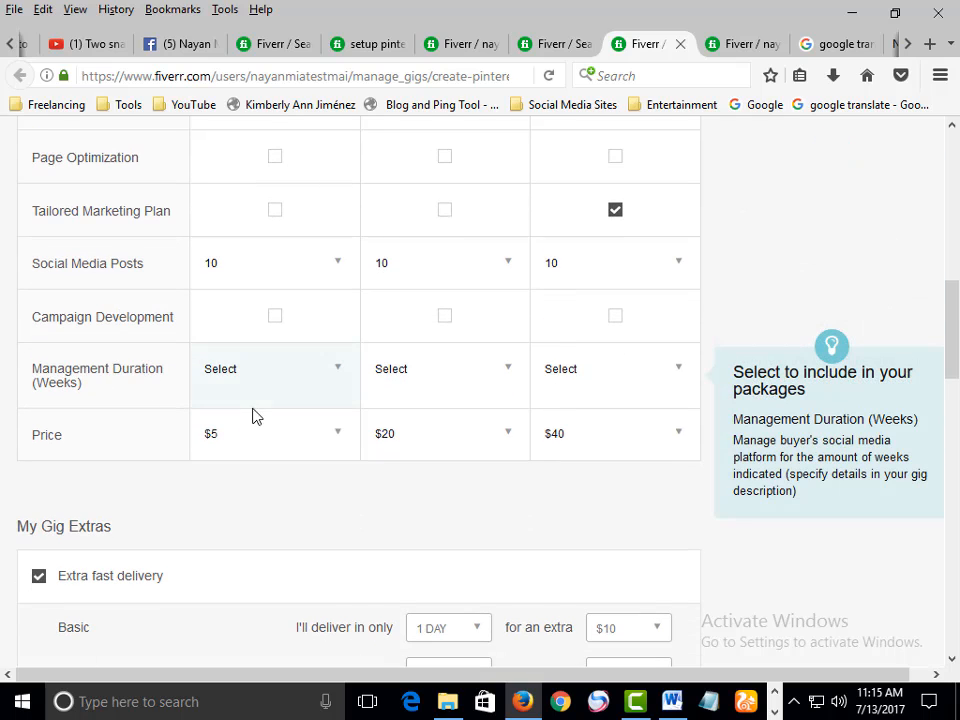
scroll(268, 408, up, 2)
scroll(268, 408, down, 3)
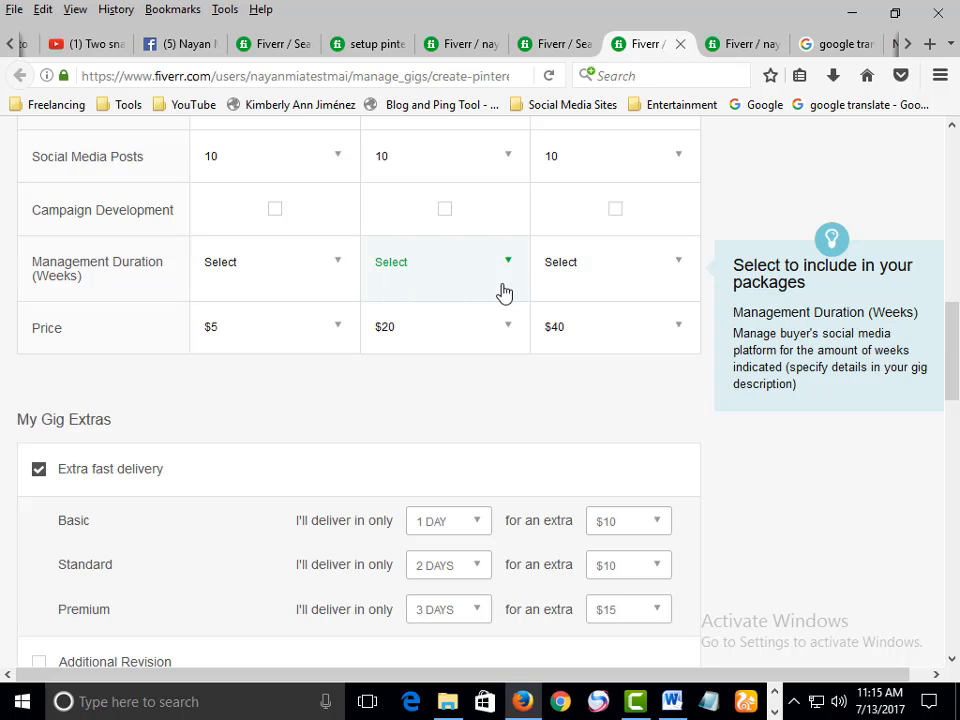
Set the Premium package's Management Duration to 1 week
click(669, 278)
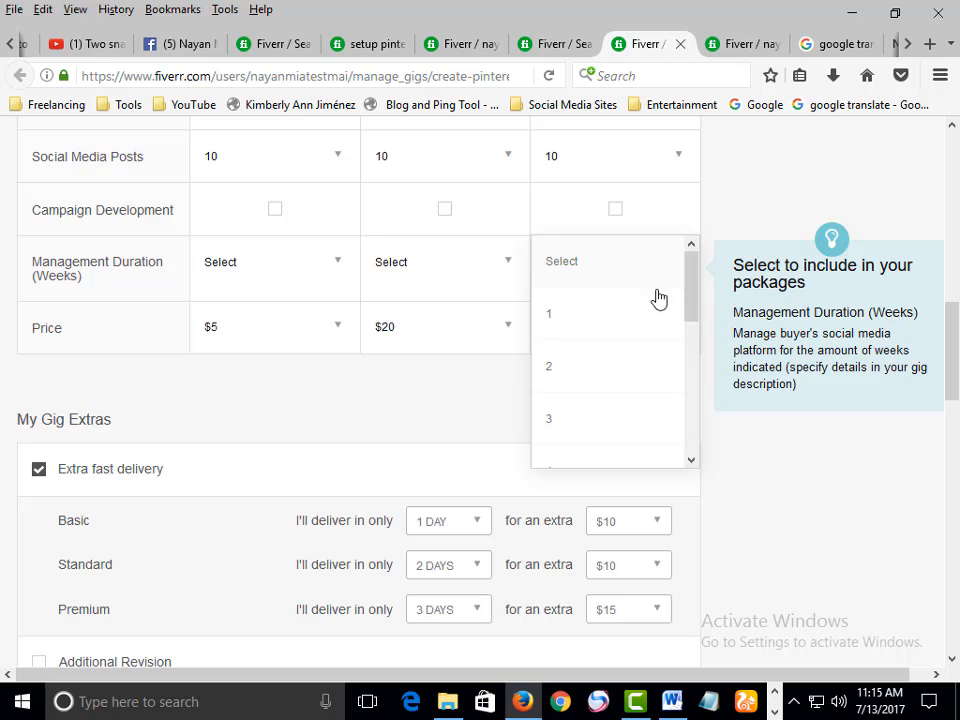
click(632, 317)
scroll(632, 317, down, 1)
scroll(630, 318, down, 2)
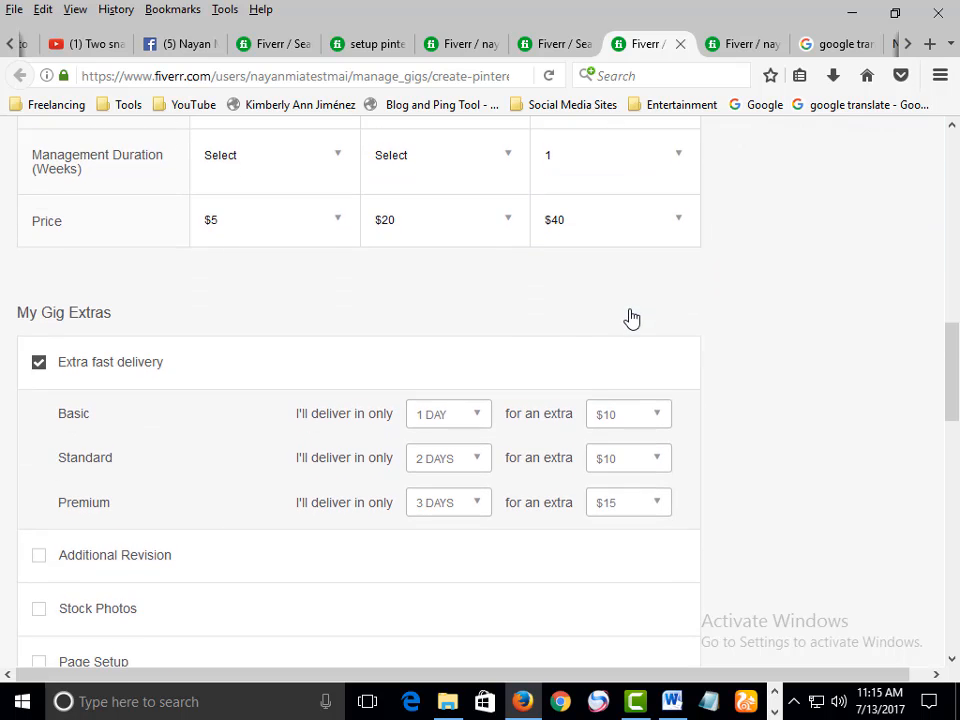
Examine the My Gig Extras section and its Extra fast delivery options
scroll(250, 380, up, 3)
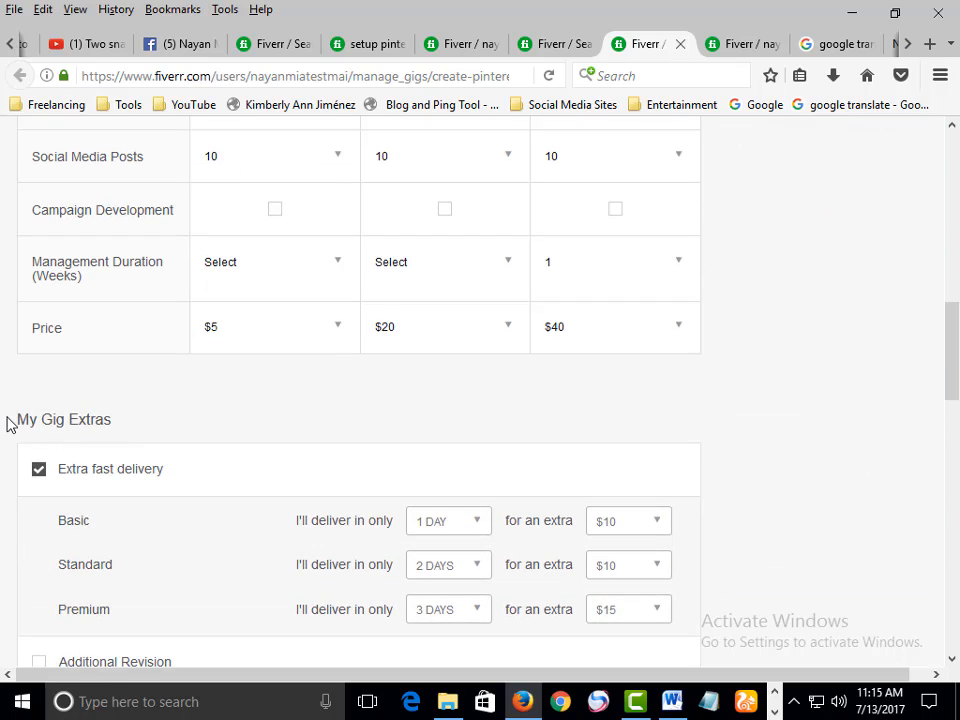
drag(7, 417, 84, 411)
click(100, 411)
scroll(185, 407, down, 3)
scroll(200, 415, down, 1)
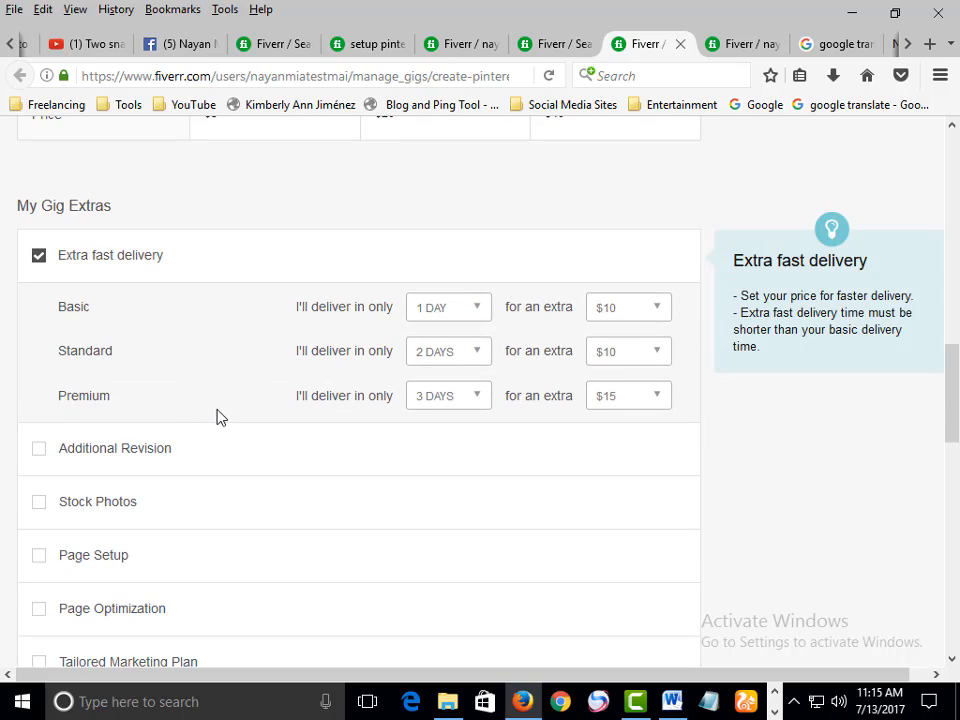
scroll(127, 330, up, 2)
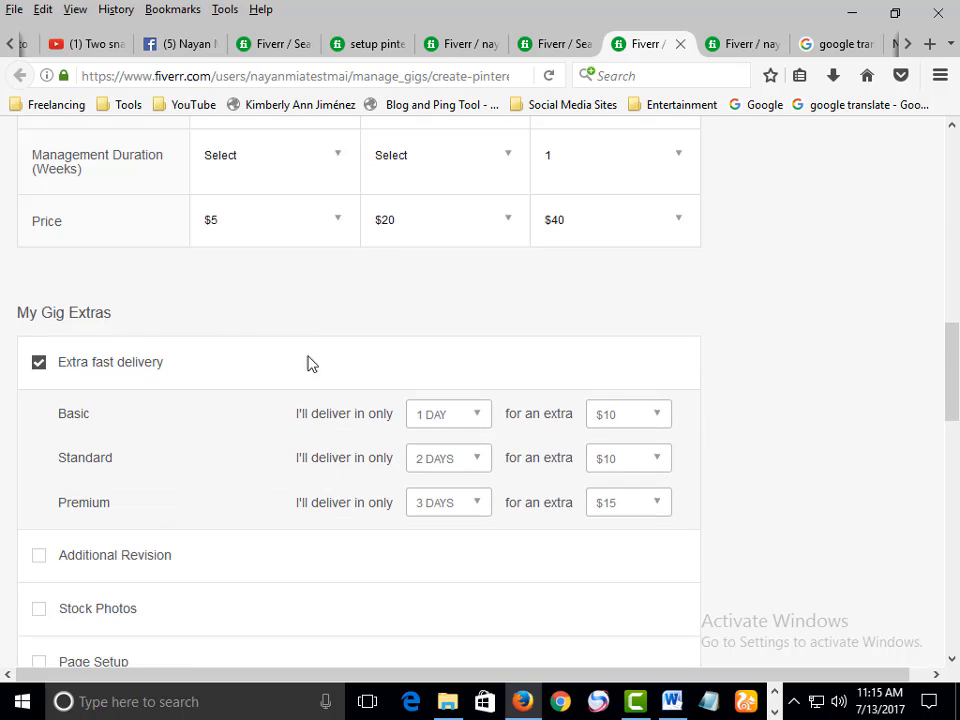
click(39, 363)
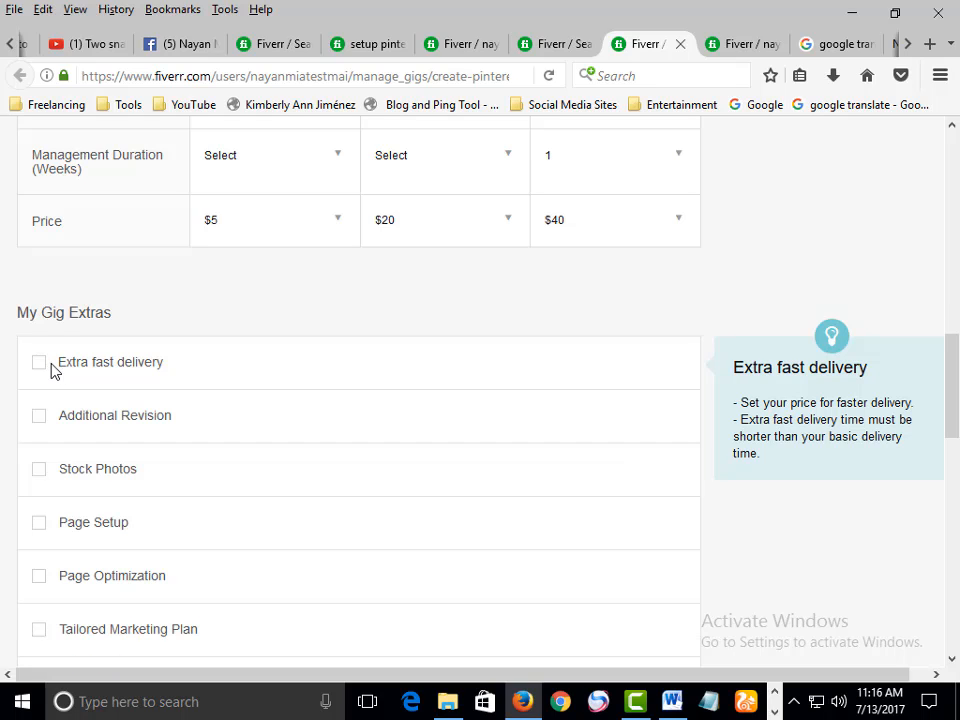
click(38, 363)
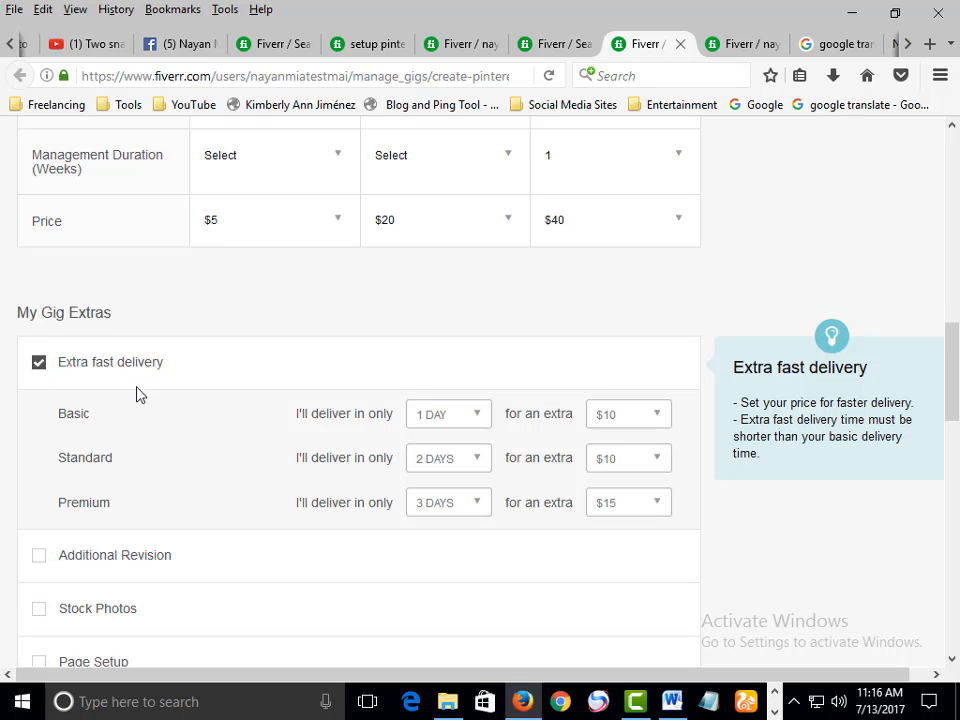
scroll(140, 395, down, 2)
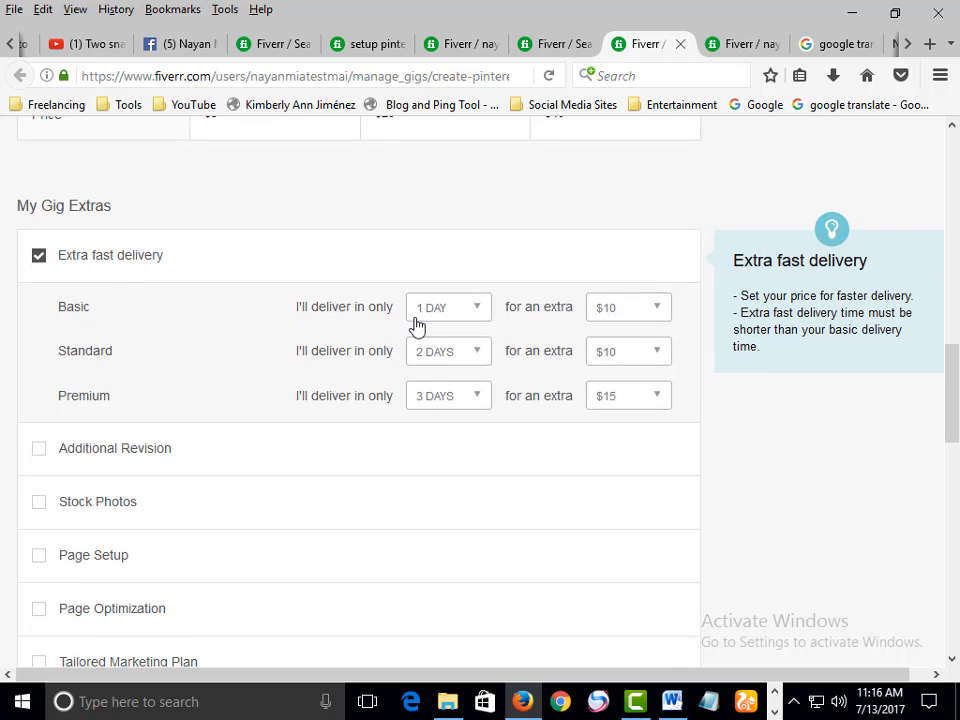
scroll(450, 335, up, 10)
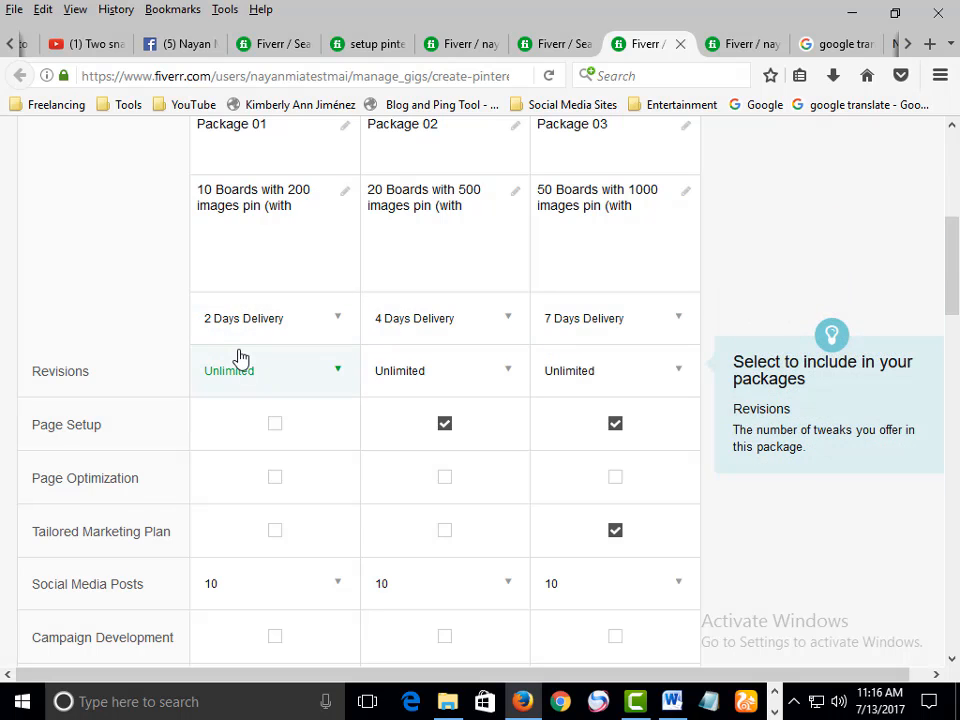
Review the three pricing packages' settings and the Extra fast delivery options
scroll(240, 358, down, 6)
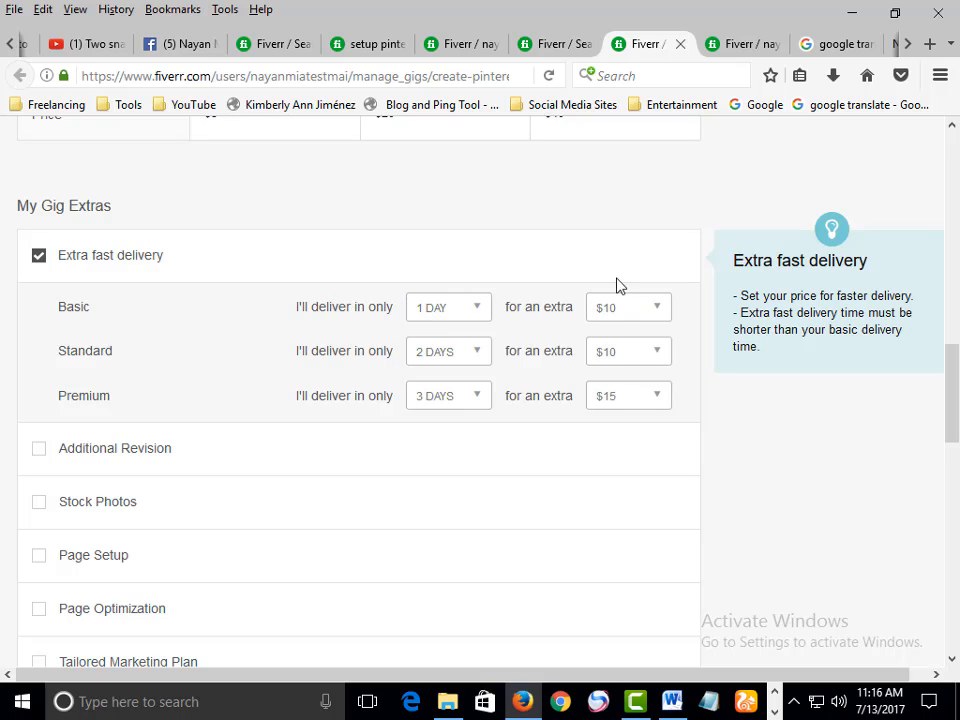
scroll(653, 317, up, 10)
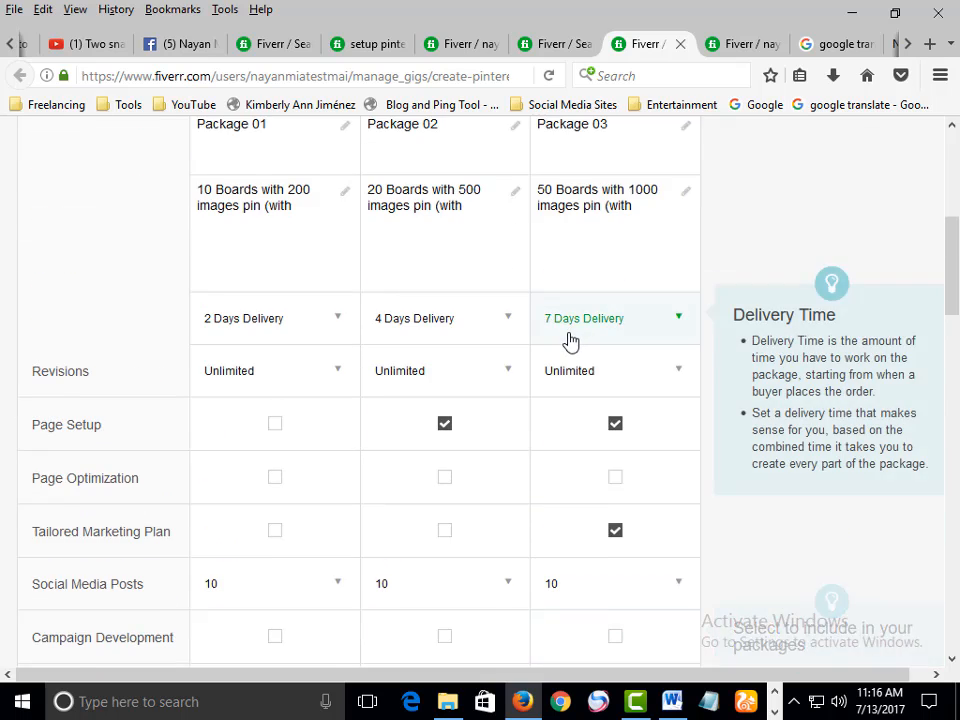
scroll(568, 339, down, 5)
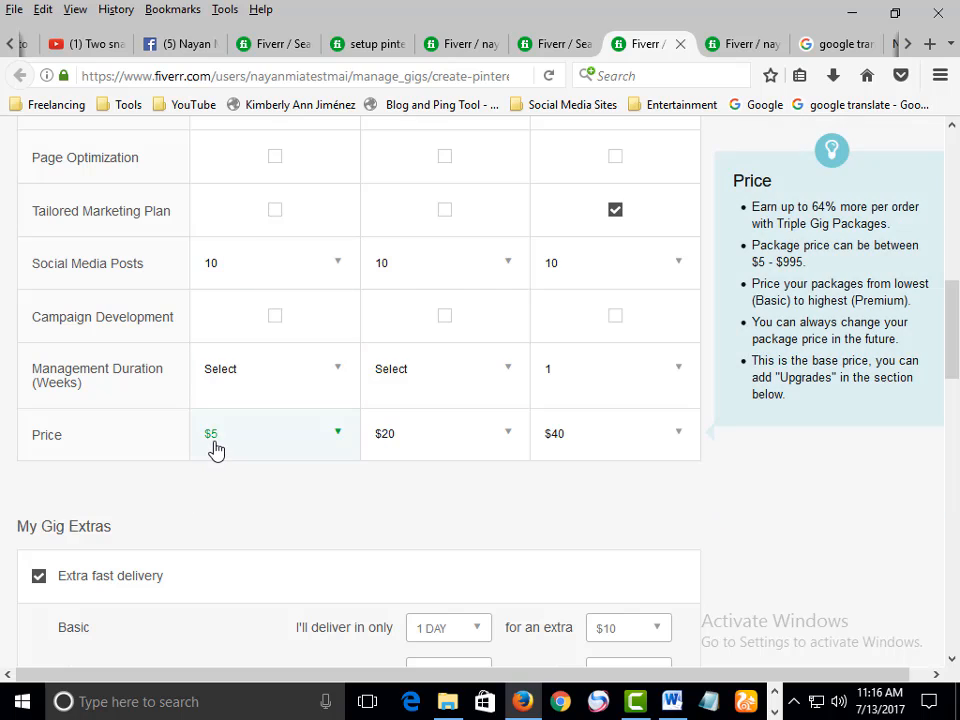
scroll(214, 448, up, 2)
scroll(216, 450, down, 2)
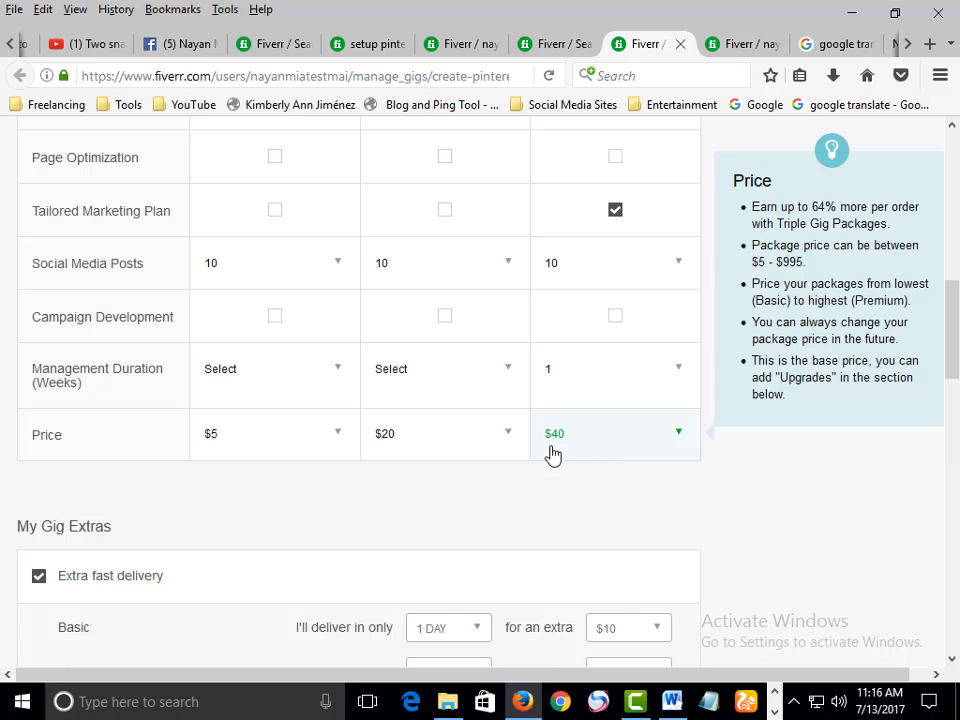
scroll(553, 454, up, 4)
scroll(553, 455, down, 6)
scroll(553, 455, up, 3)
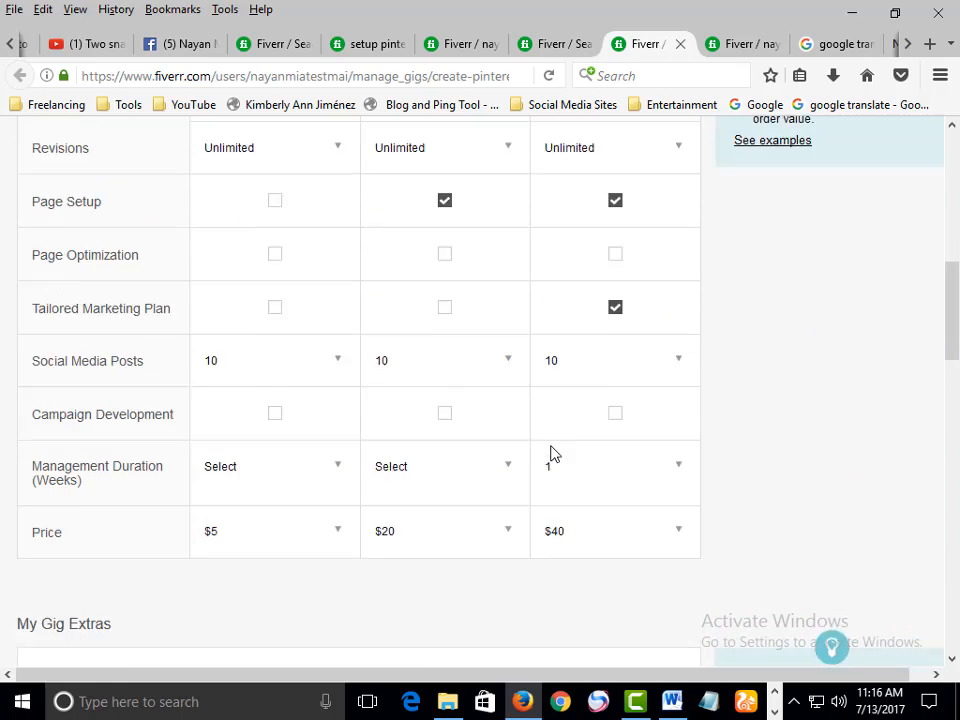
scroll(558, 462, down, 3)
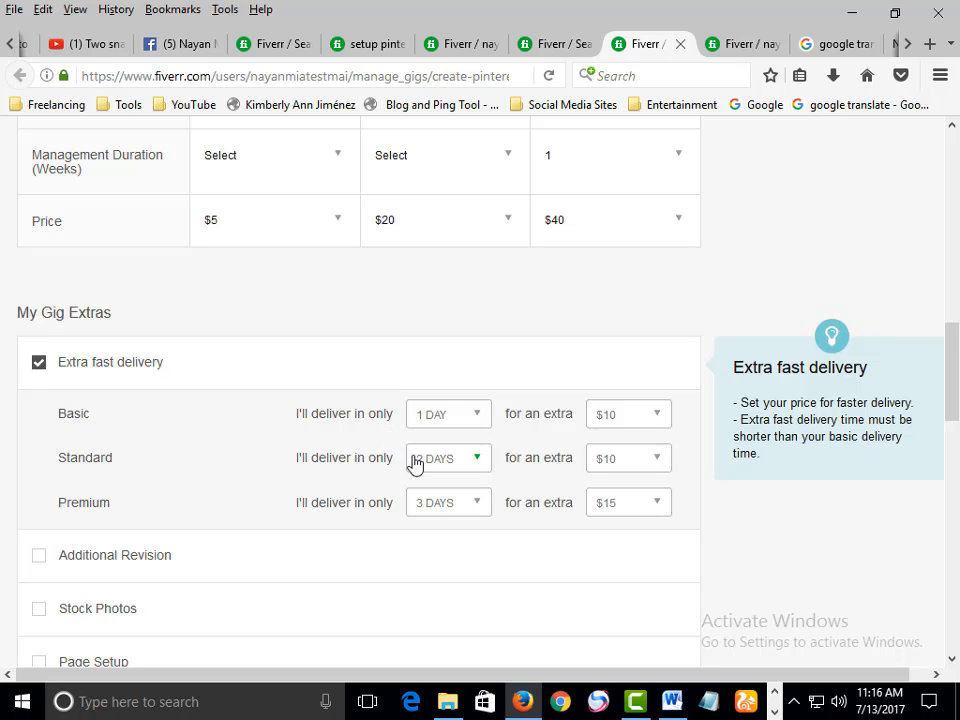
scroll(419, 467, up, 8)
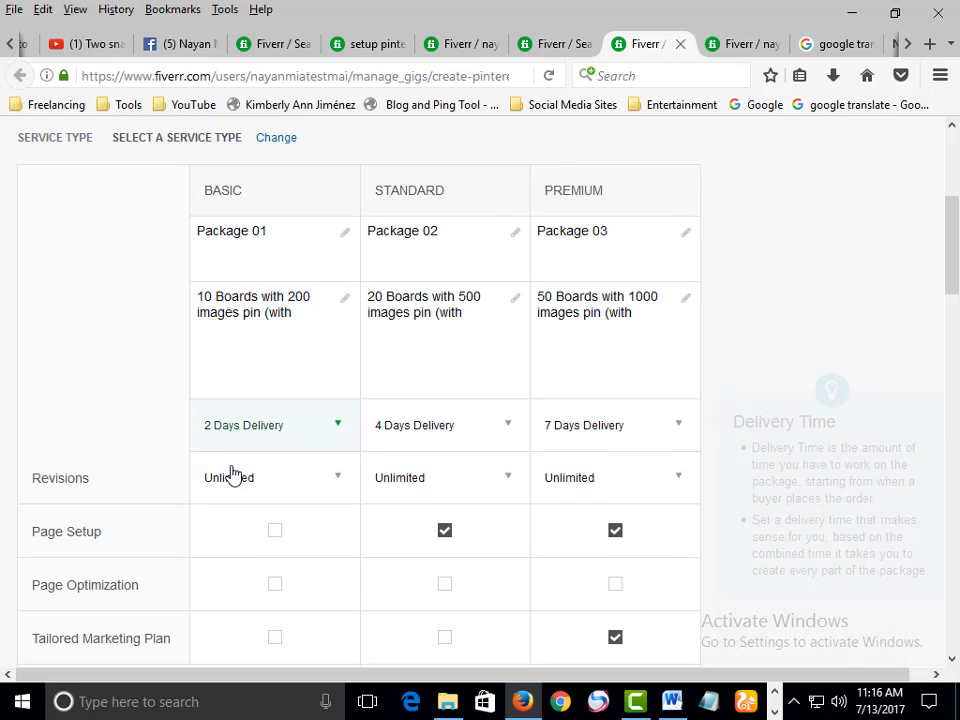
scroll(232, 474, down, 7)
scroll(456, 534, down, 2)
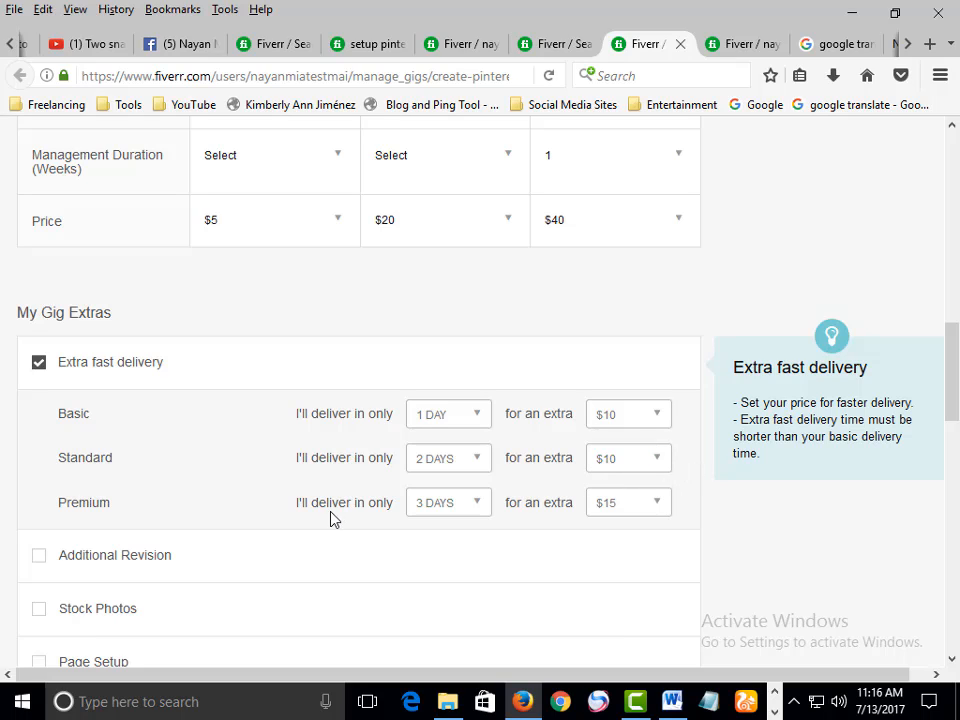
Save the pricing page and continue to the Description & FAQ step
drag(321, 506, 368, 508)
click(388, 510)
scroll(596, 521, down, 5)
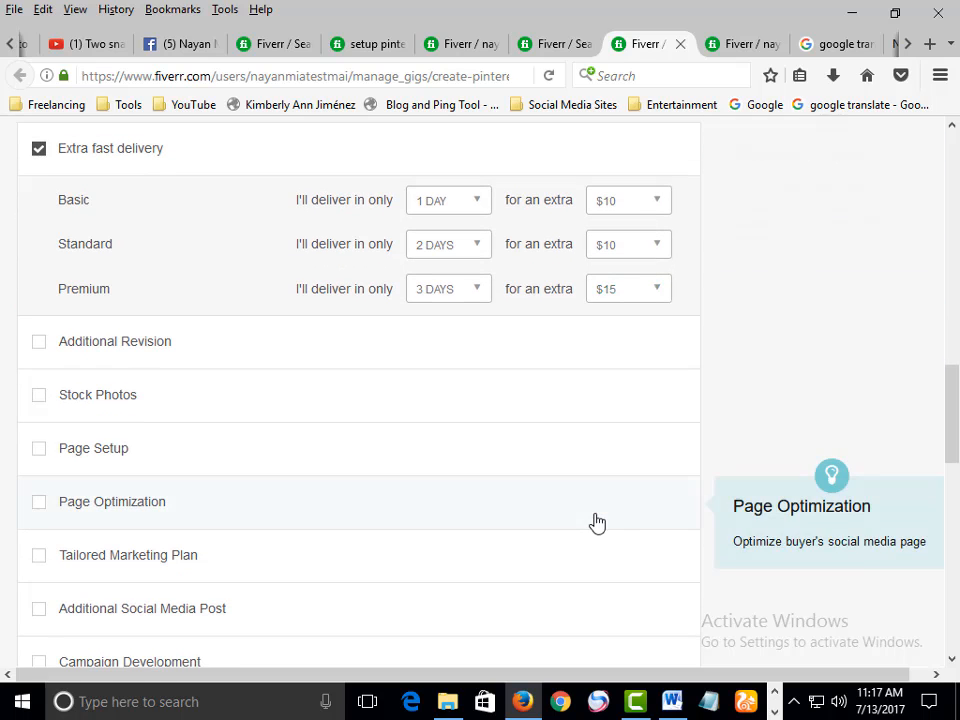
scroll(666, 394, down, 7)
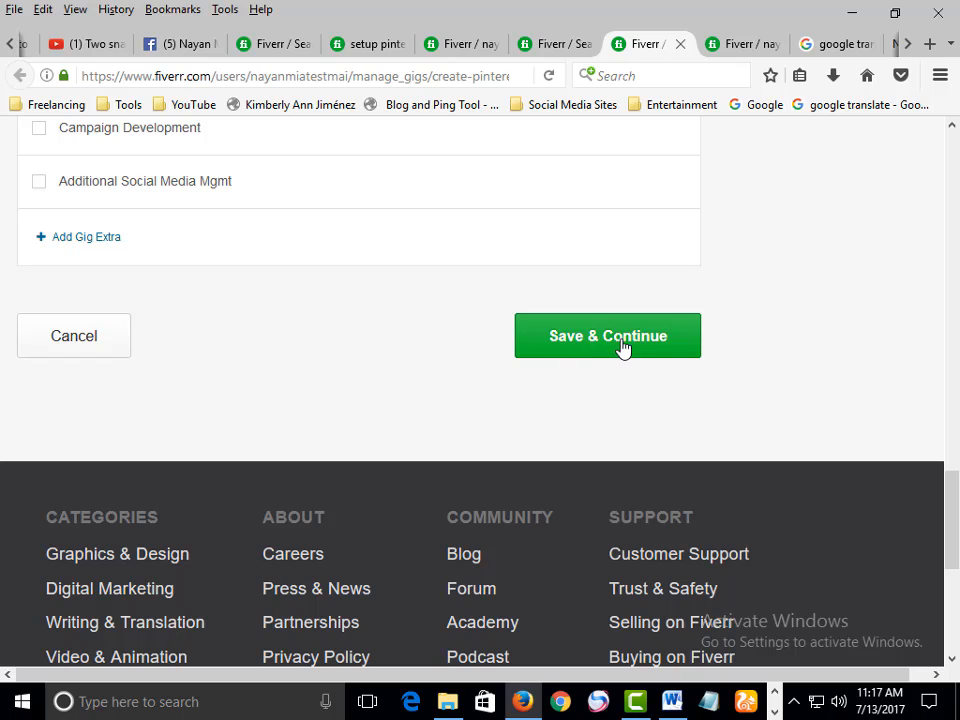
click(622, 350)
Examine the Description and Frequently Asked Questions sections of the new page
scroll(628, 365, up, 8)
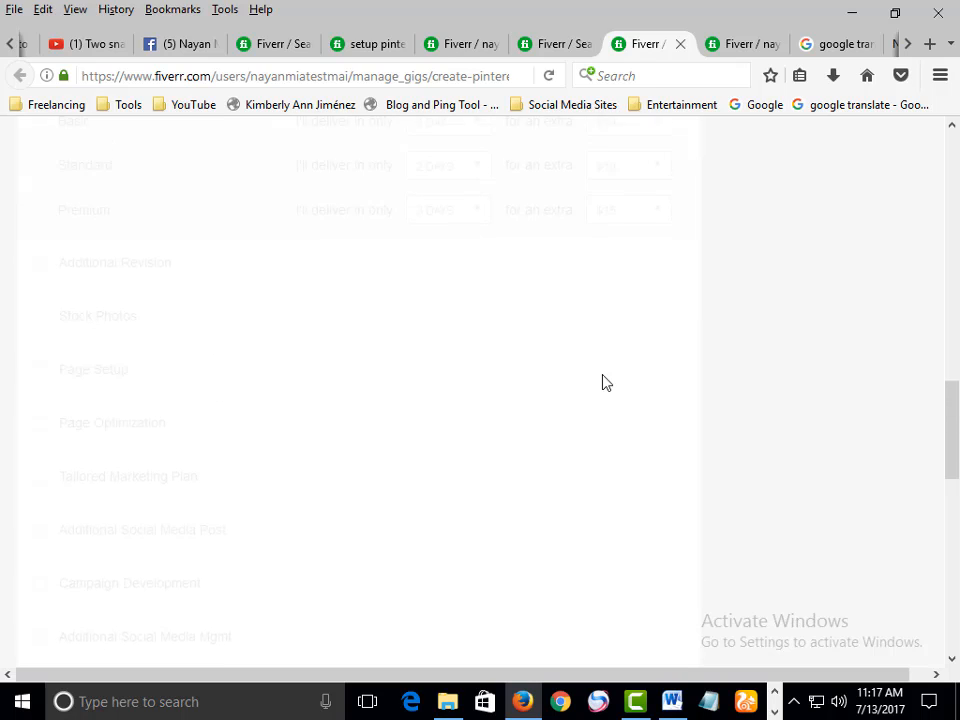
scroll(622, 368, up, 5)
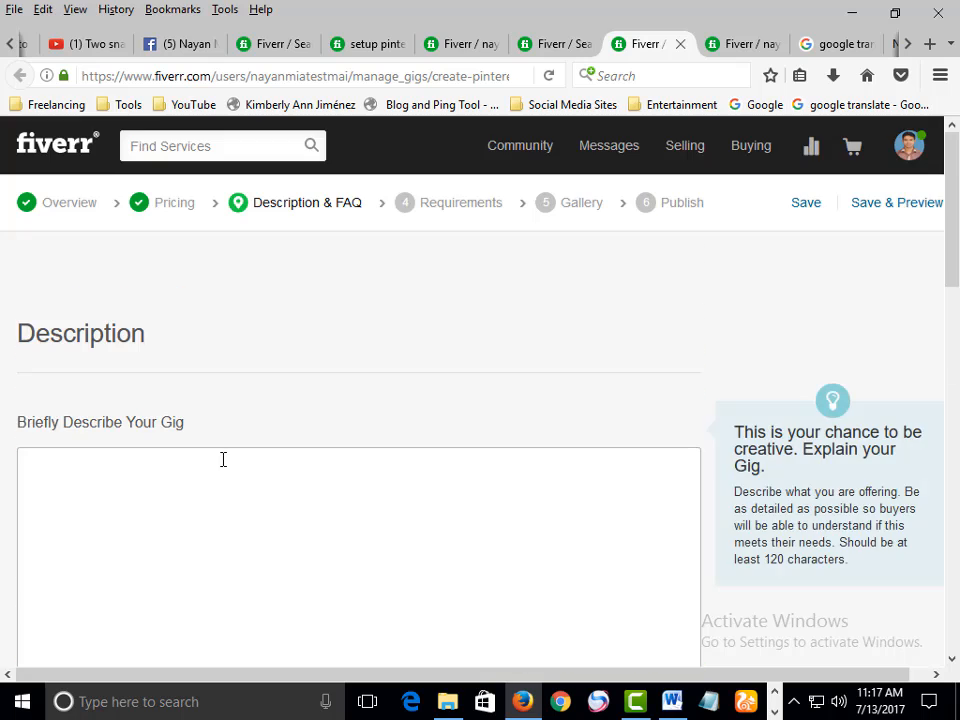
drag(54, 333, 158, 317)
click(131, 342)
scroll(131, 345, down, 1)
click(180, 354)
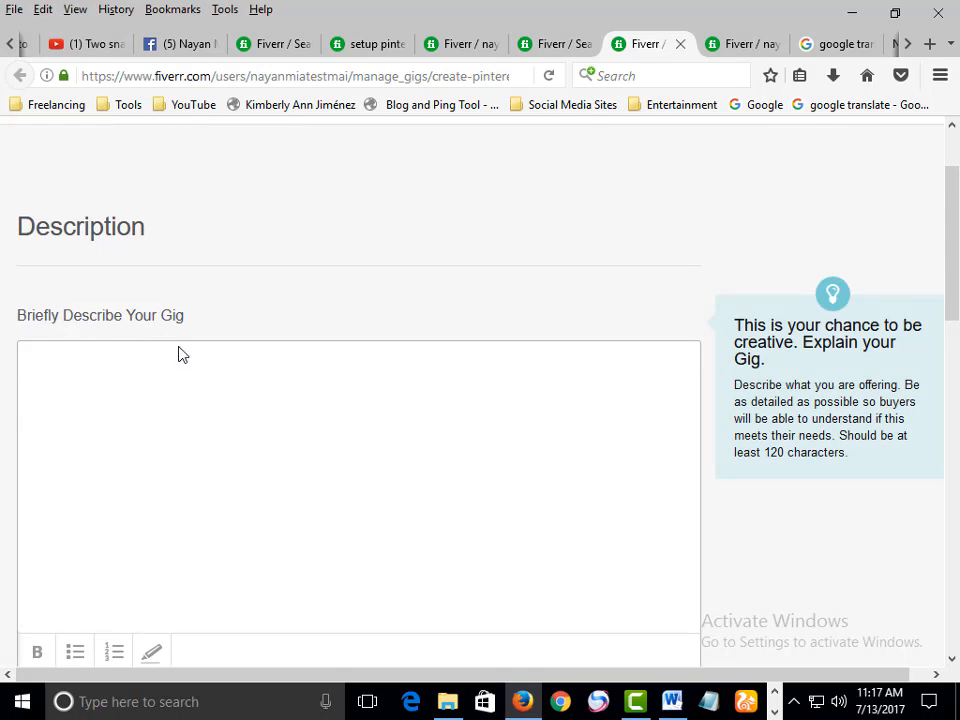
scroll(131, 238, down, 2)
scroll(140, 258, up, 2)
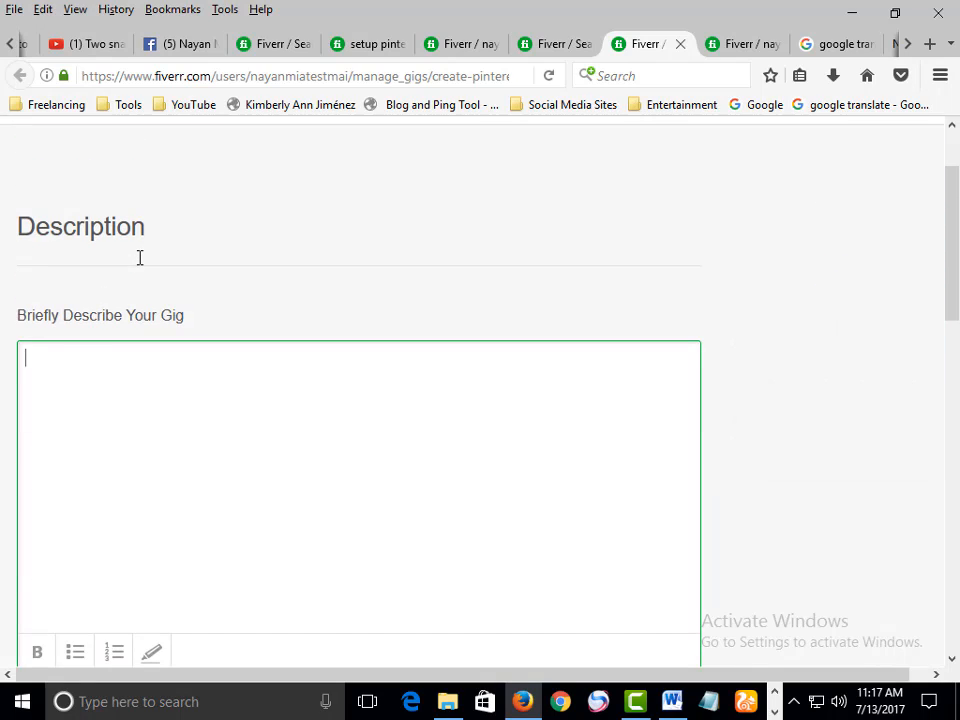
scroll(140, 258, down, 3)
drag(608, 364, 679, 378)
Paste the prepared gig text into the Briefly Describe Your Gig box
scroll(654, 394, up, 3)
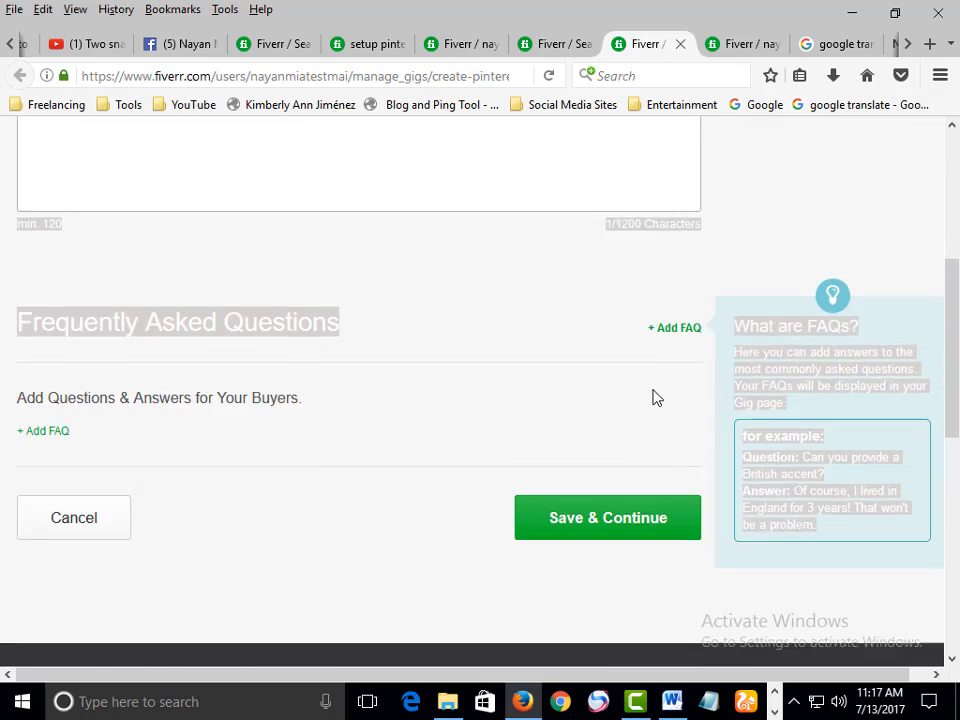
click(257, 388)
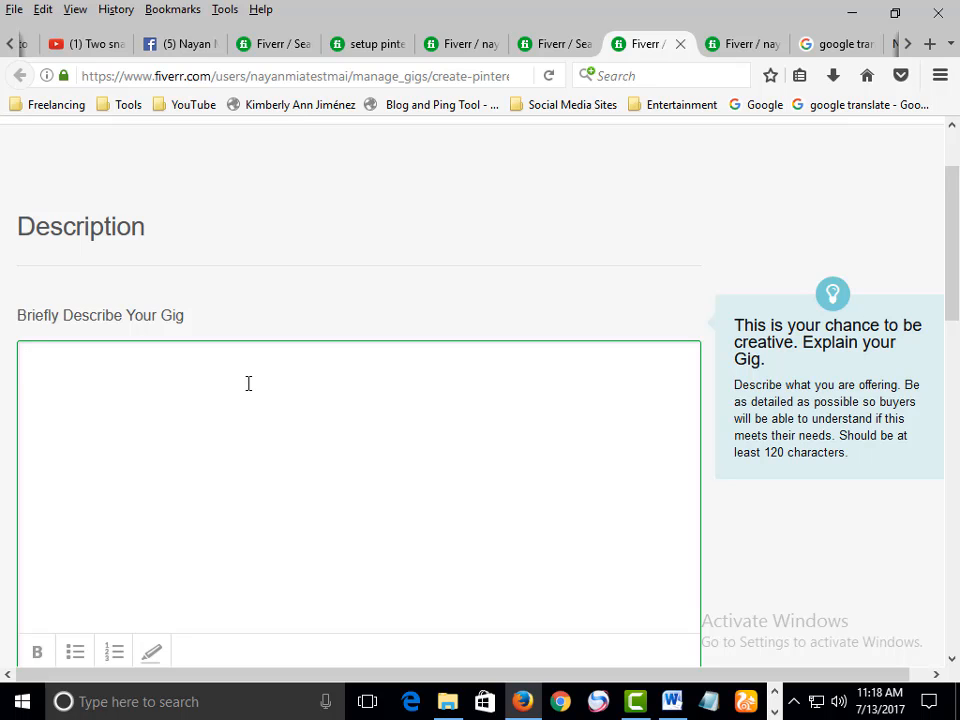
key(ctrl+v)
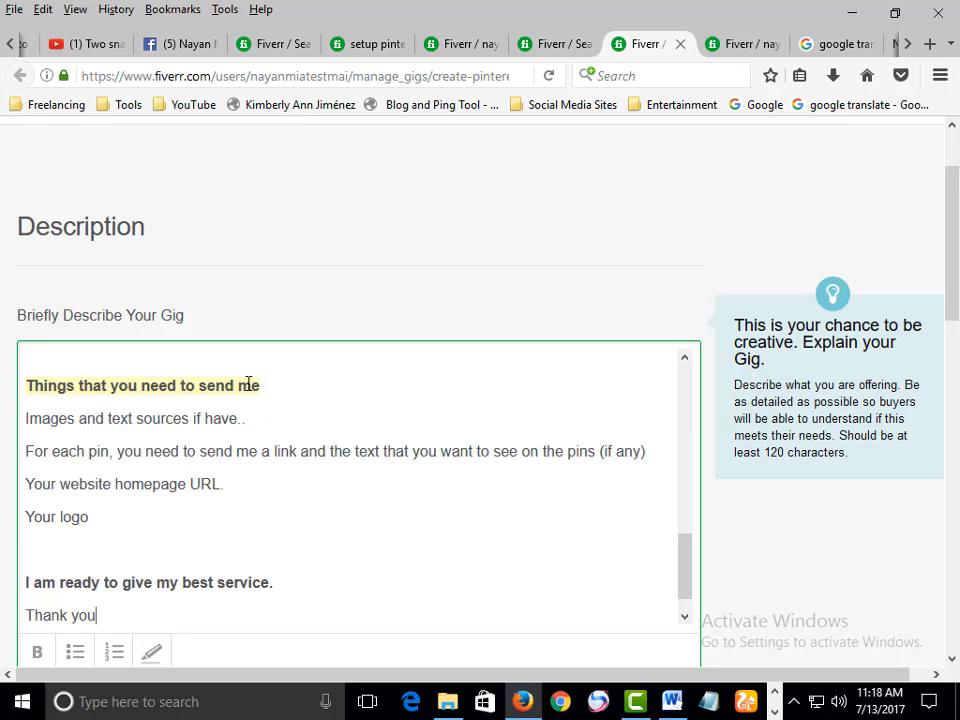
scroll(248, 385, up, 10)
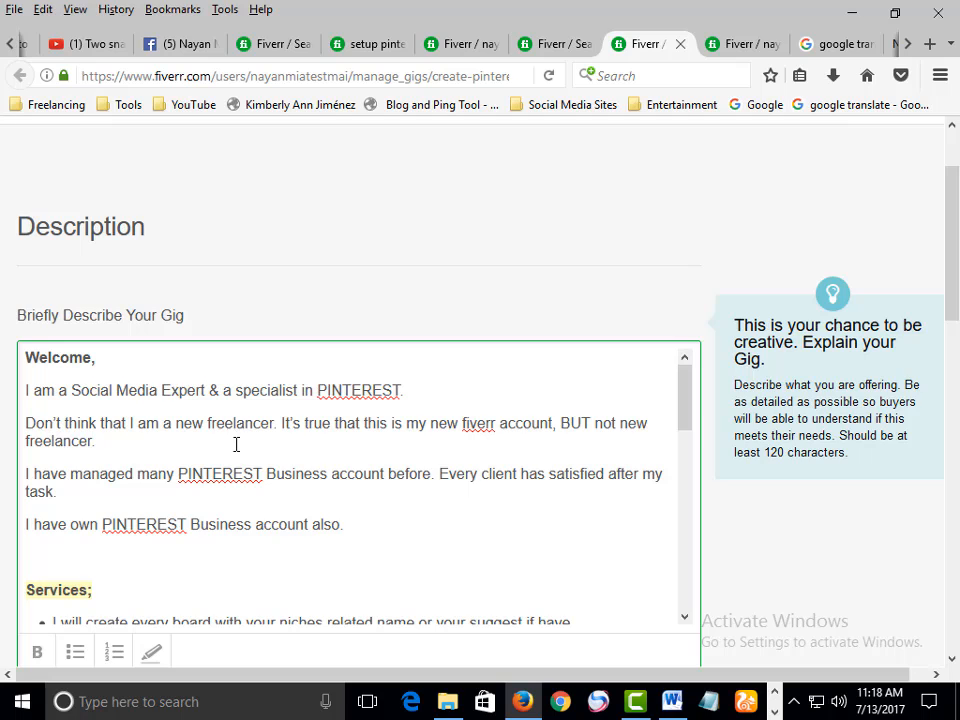
scroll(236, 444, up, 2)
scroll(199, 495, down, 2)
scroll(221, 489, up, 2)
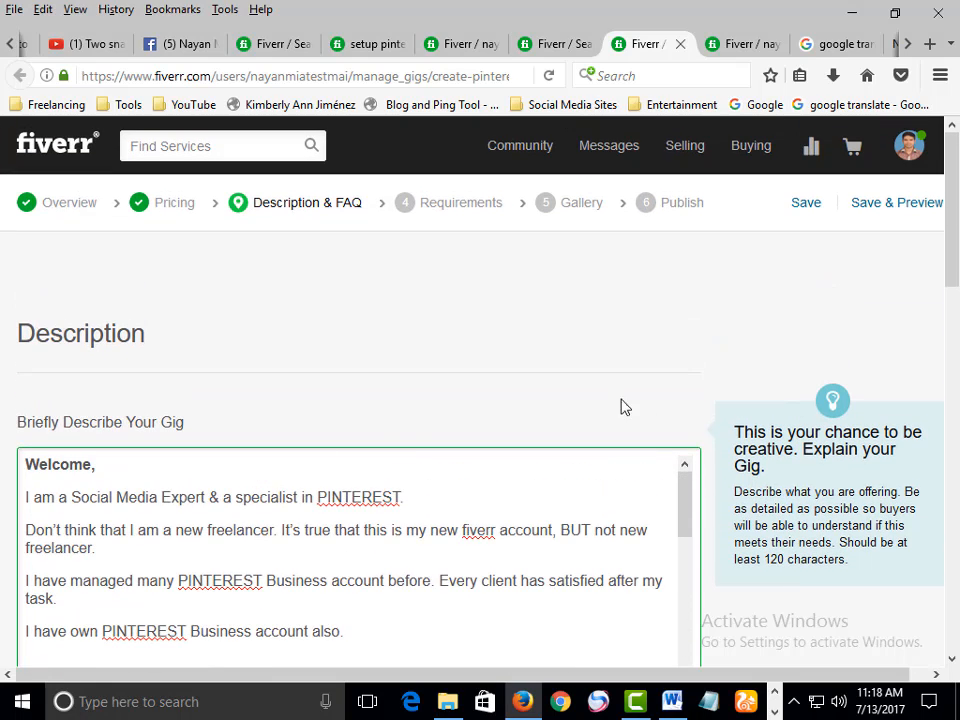
scroll(714, 400, down, 2)
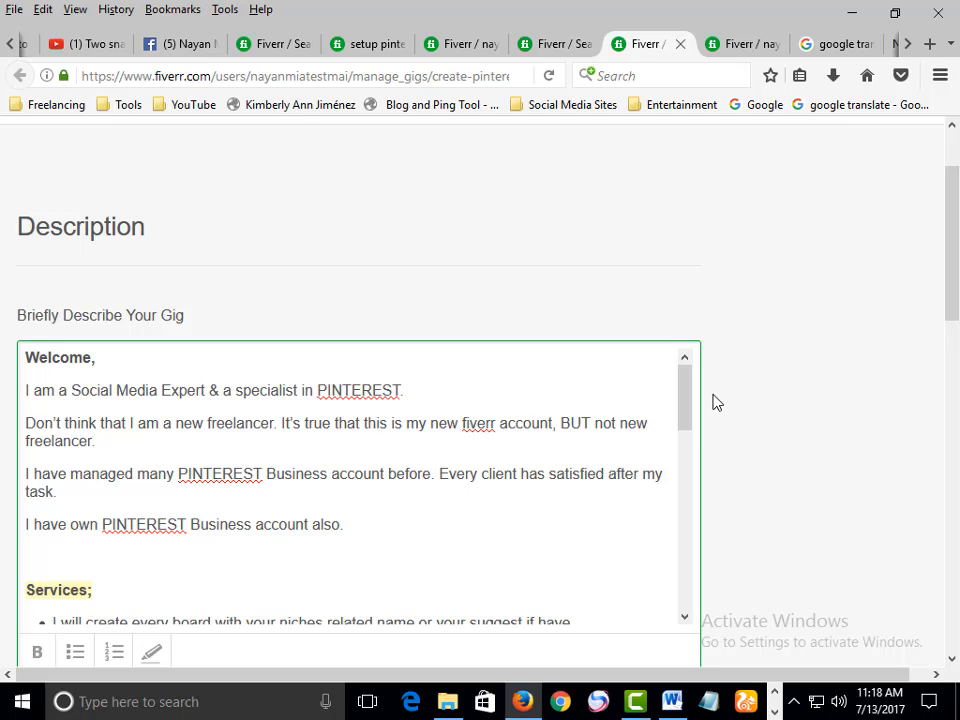
scroll(815, 375, down, 2)
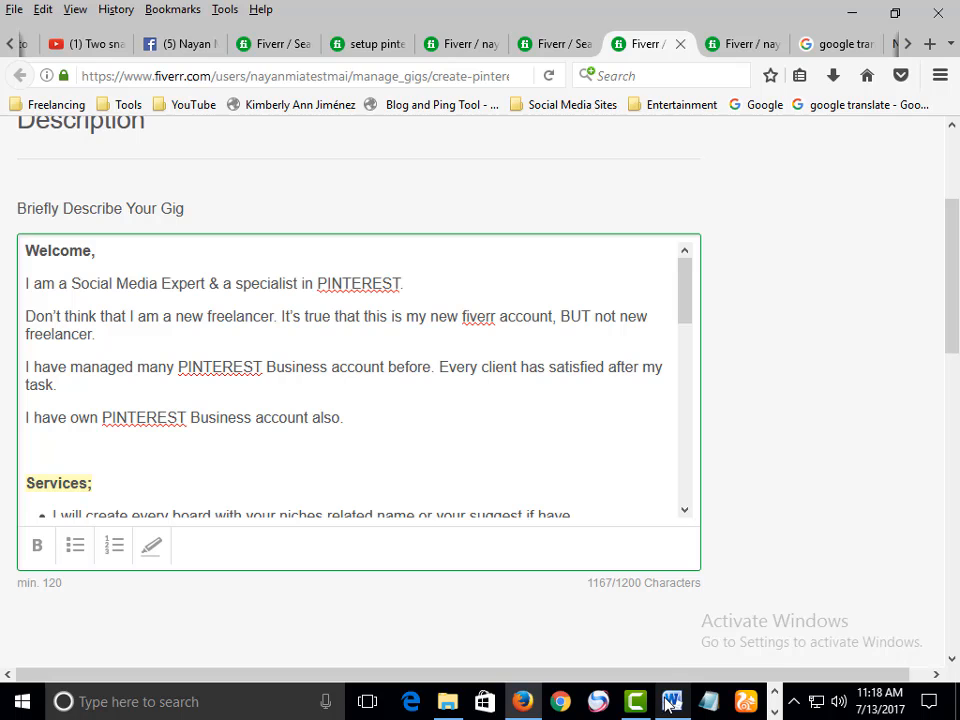
Open a competitor's Pinterest group boards gig and copy two paragraphs from its About This Gig text
mouse_move(673, 705)
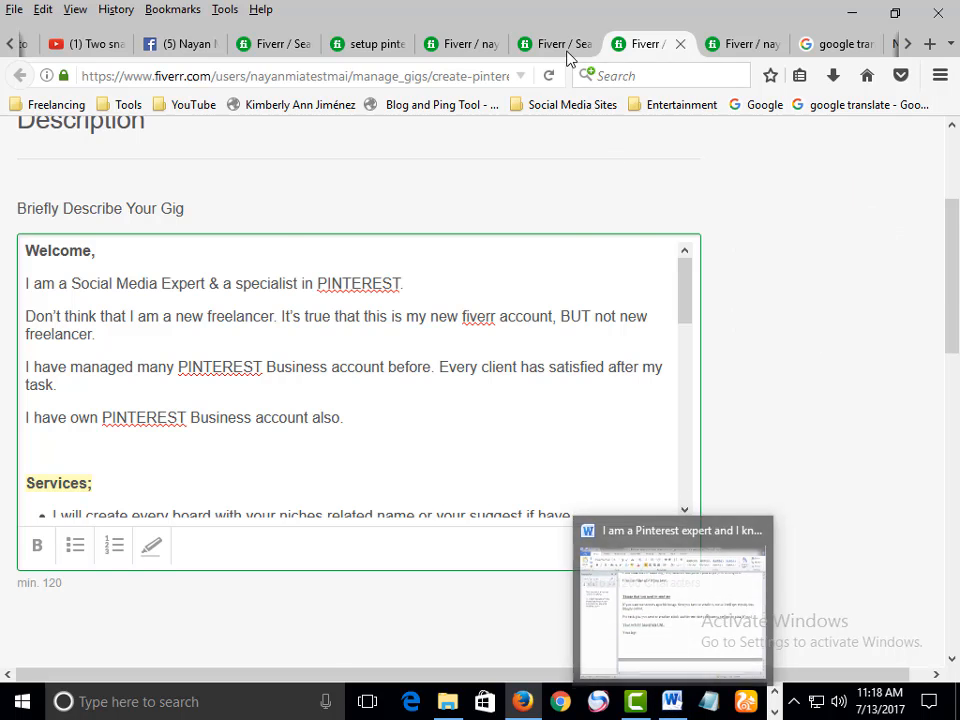
click(566, 44)
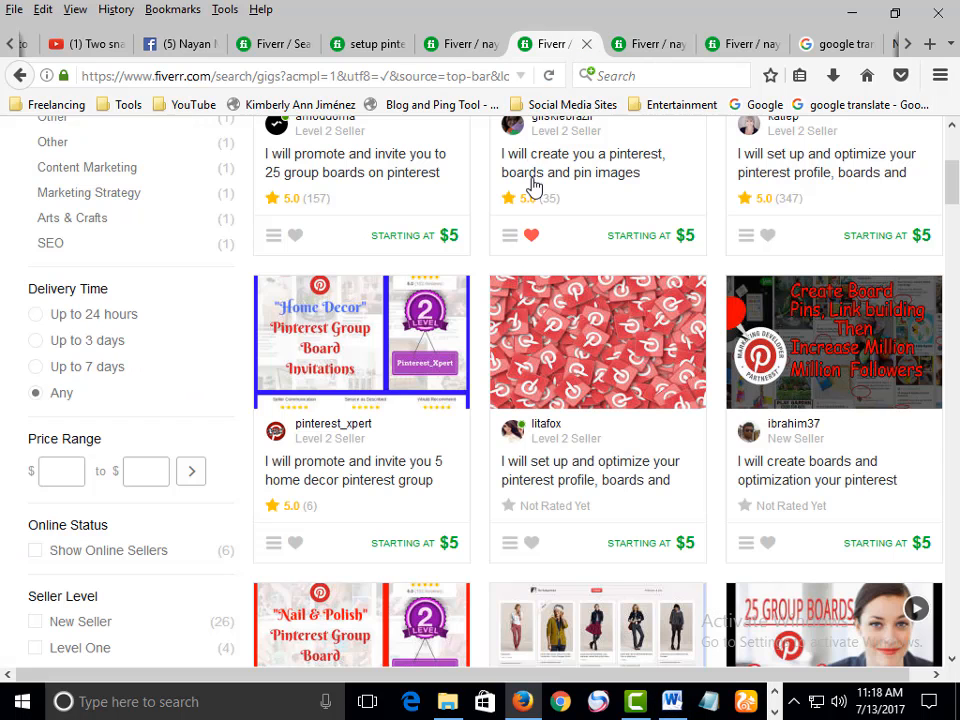
click(358, 178)
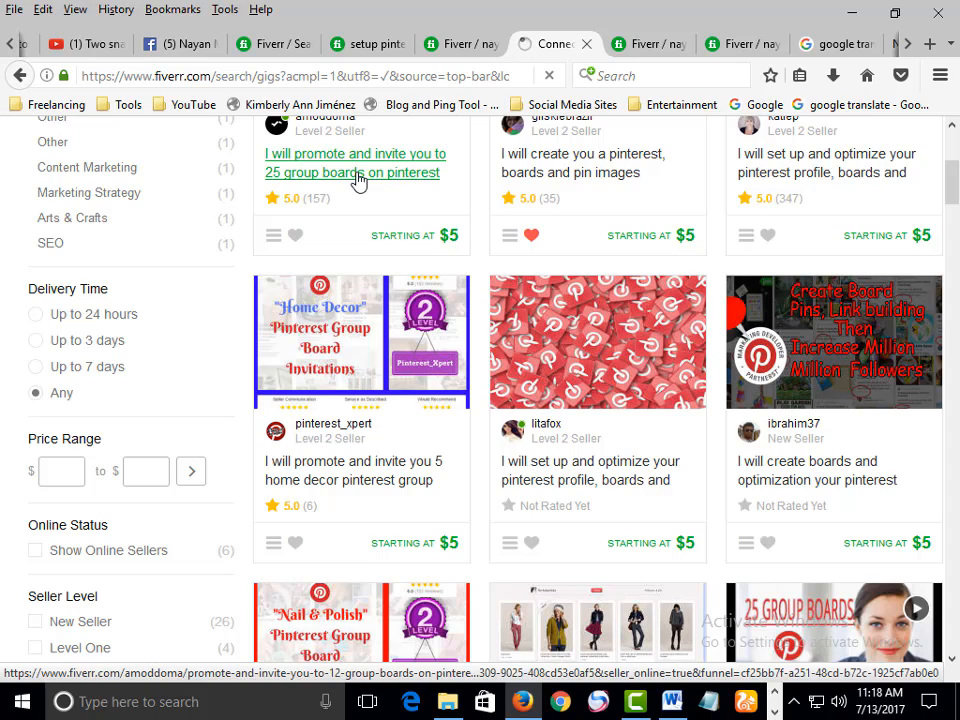
scroll(225, 360, down, 5)
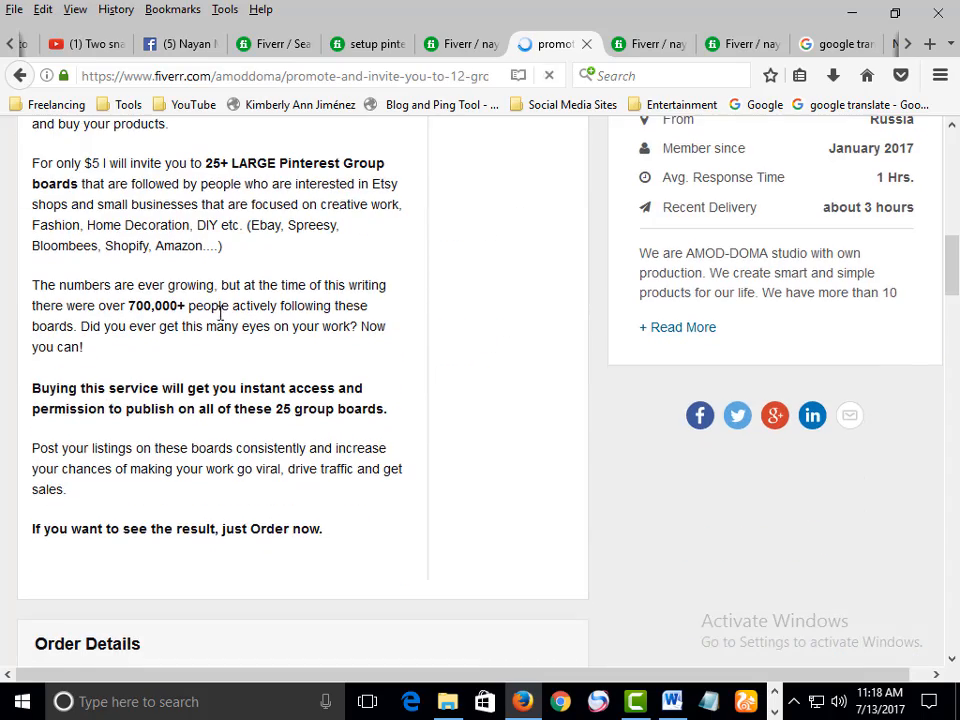
scroll(62, 342, up, 3)
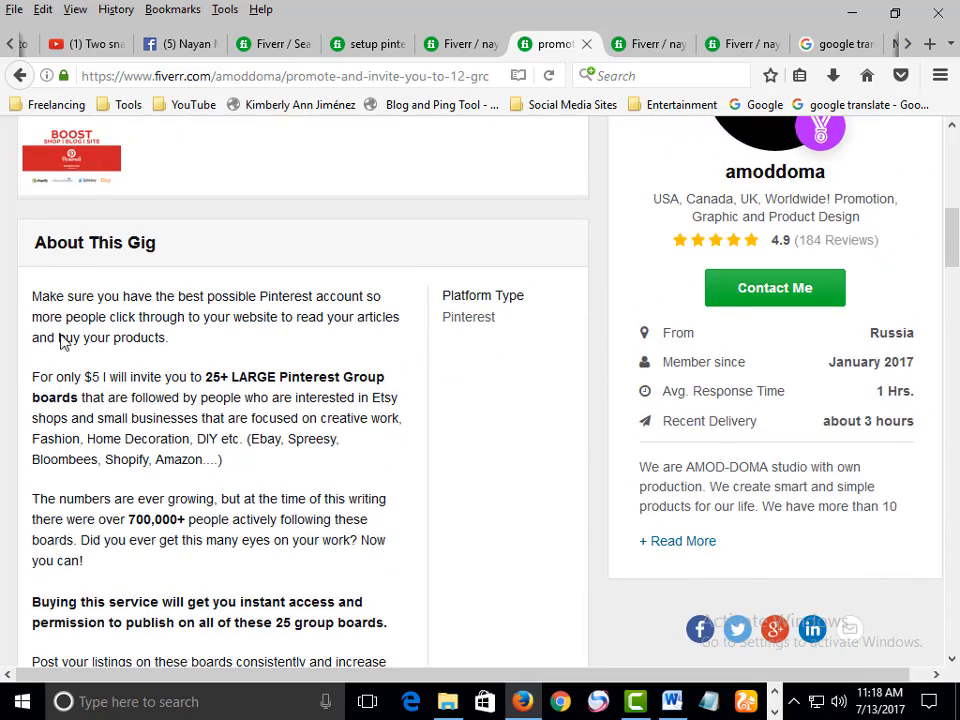
drag(33, 377, 317, 499)
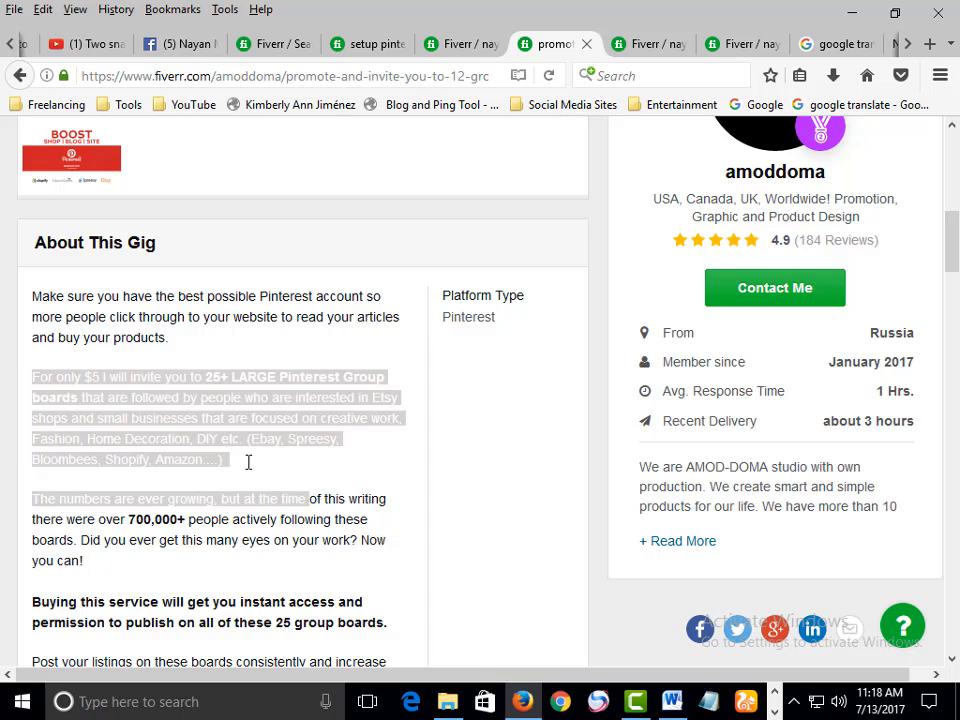
right_click(240, 455)
click(300, 464)
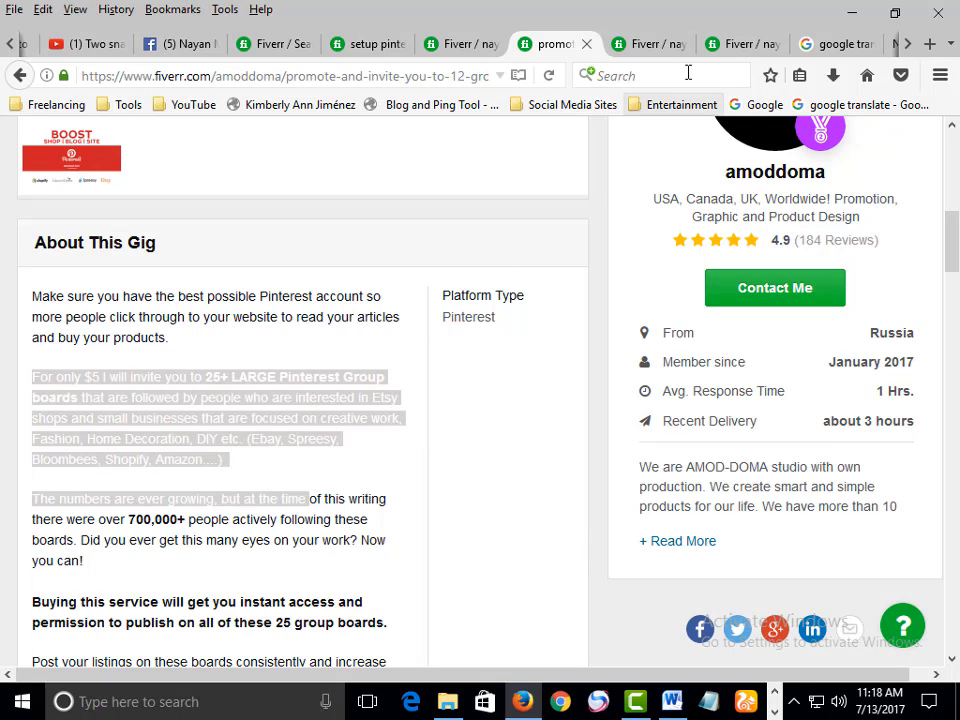
Switch to Microsoft Word, create a new blank document and paste the copied gig text
click(739, 47)
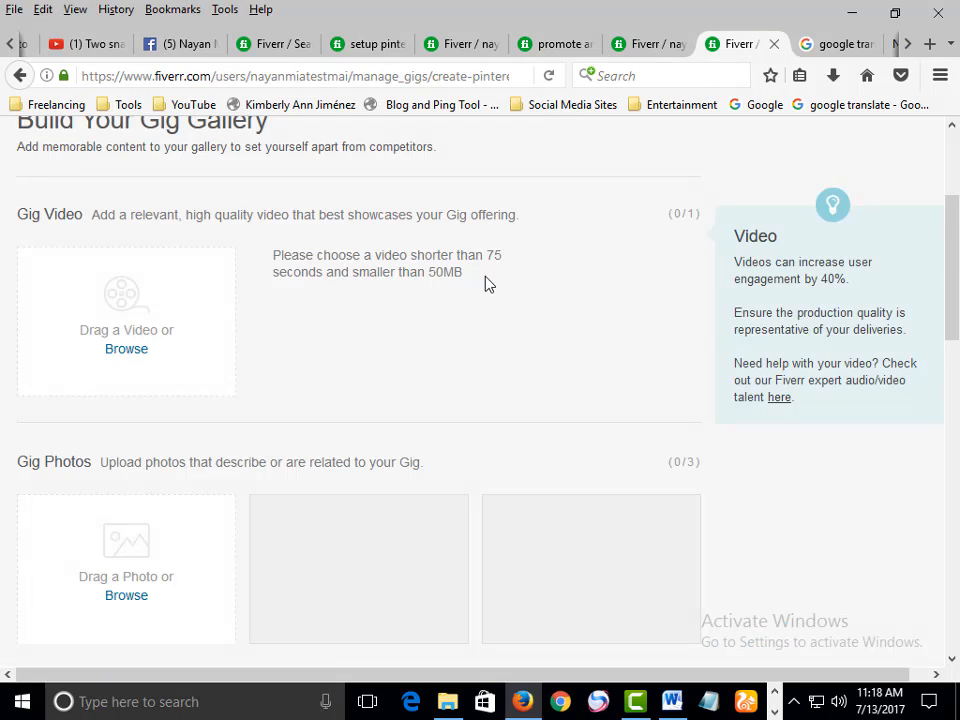
click(622, 47)
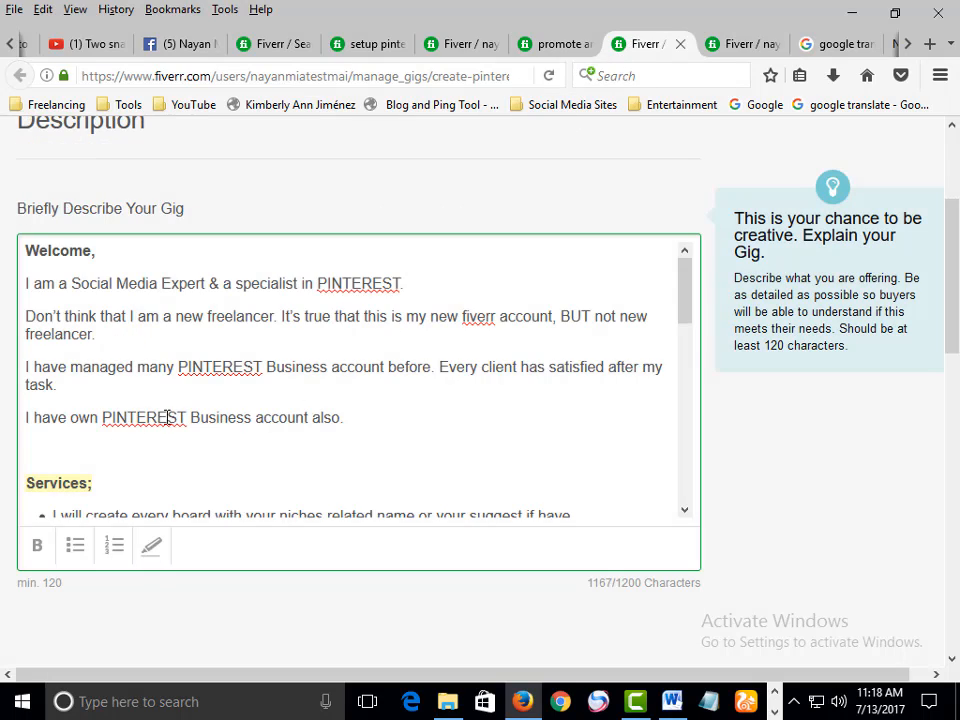
scroll(167, 418, down, 2)
click(670, 700)
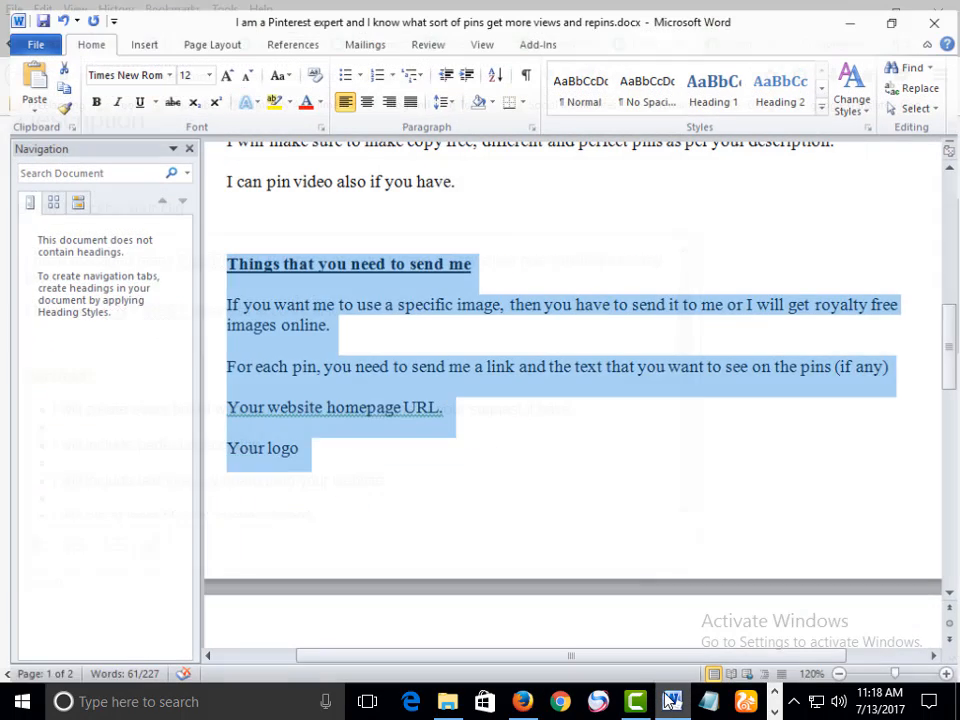
click(660, 495)
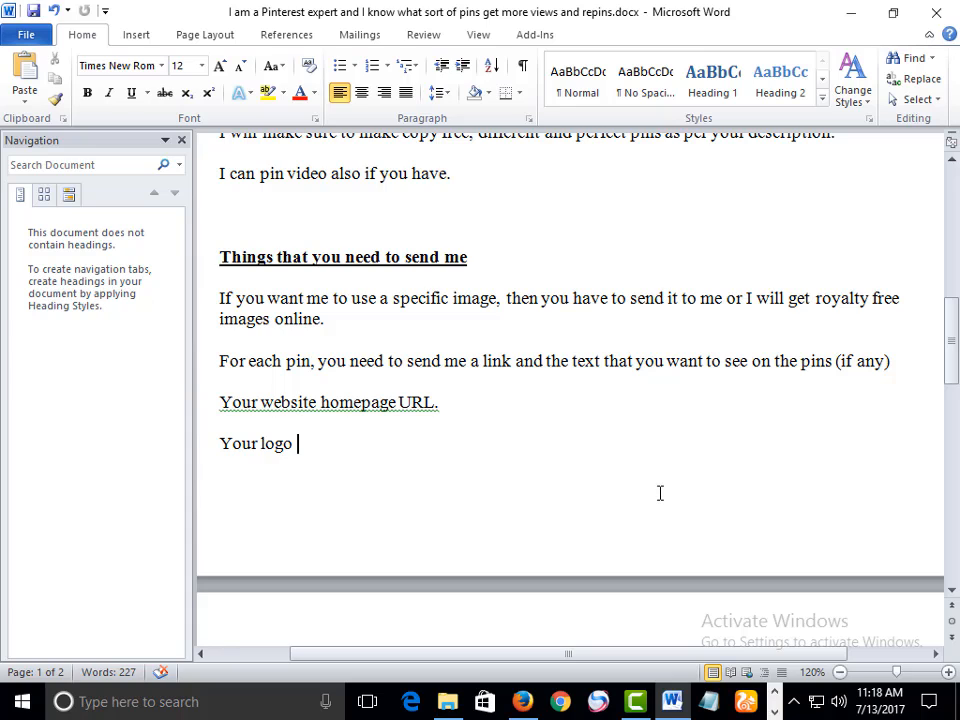
key(ctrl+n)
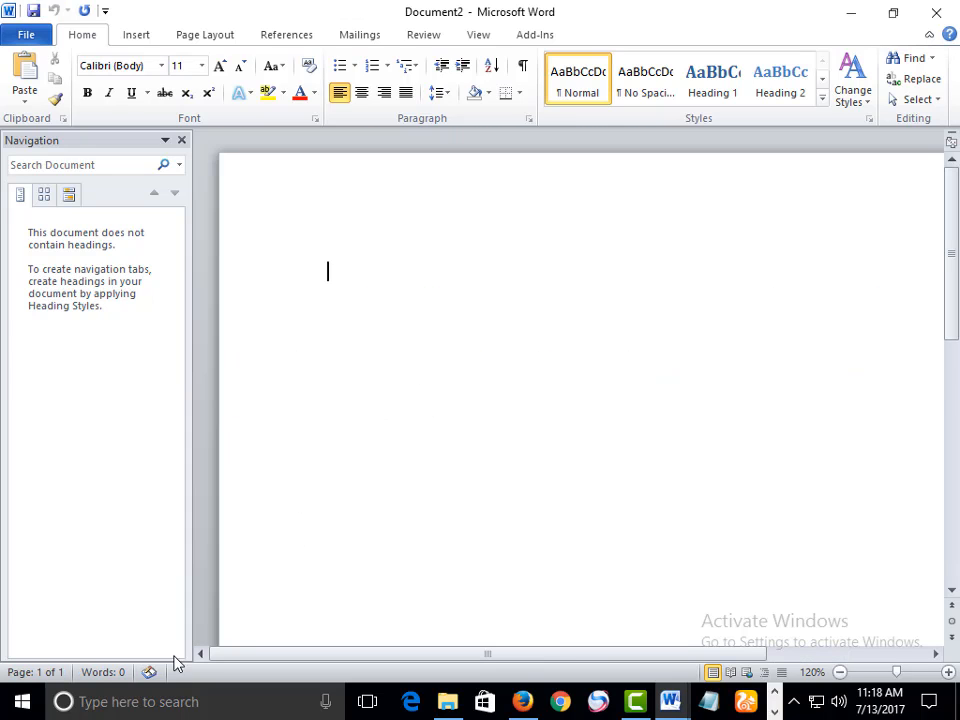
key(ctrl+v)
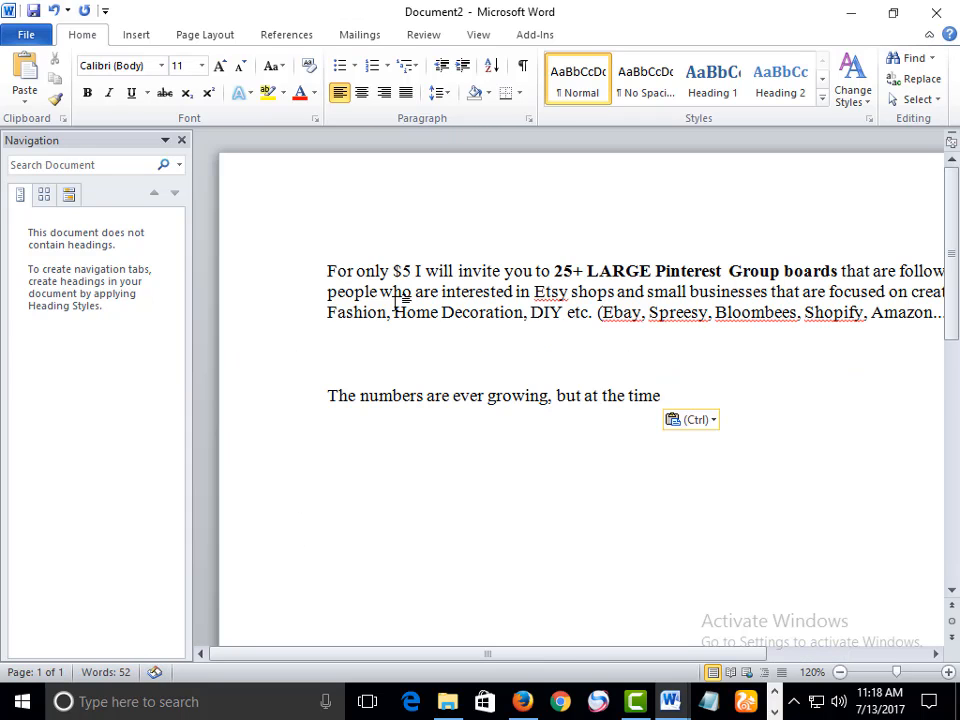
click(328, 271)
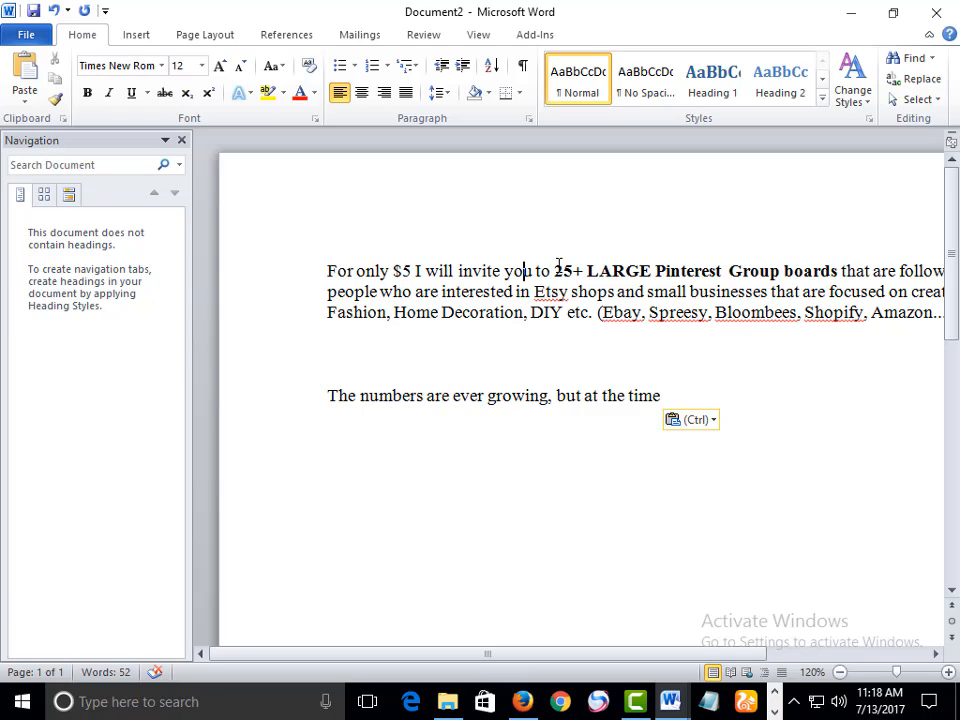
drag(558, 266, 584, 266)
click(584, 266)
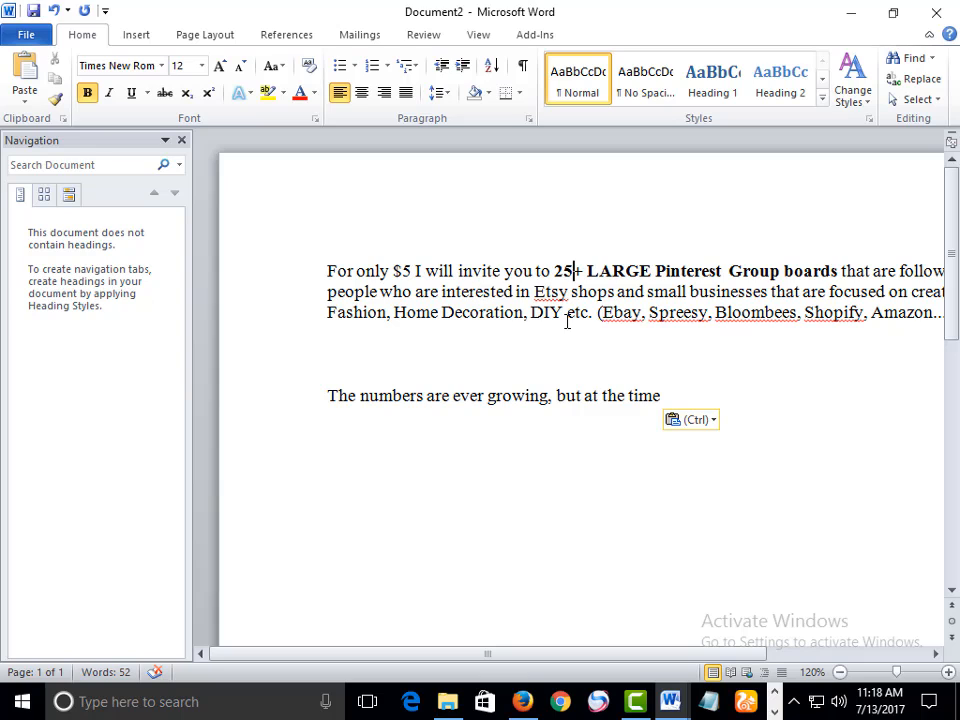
Change the number of group boards in the first sentence to 10+
click(556, 270)
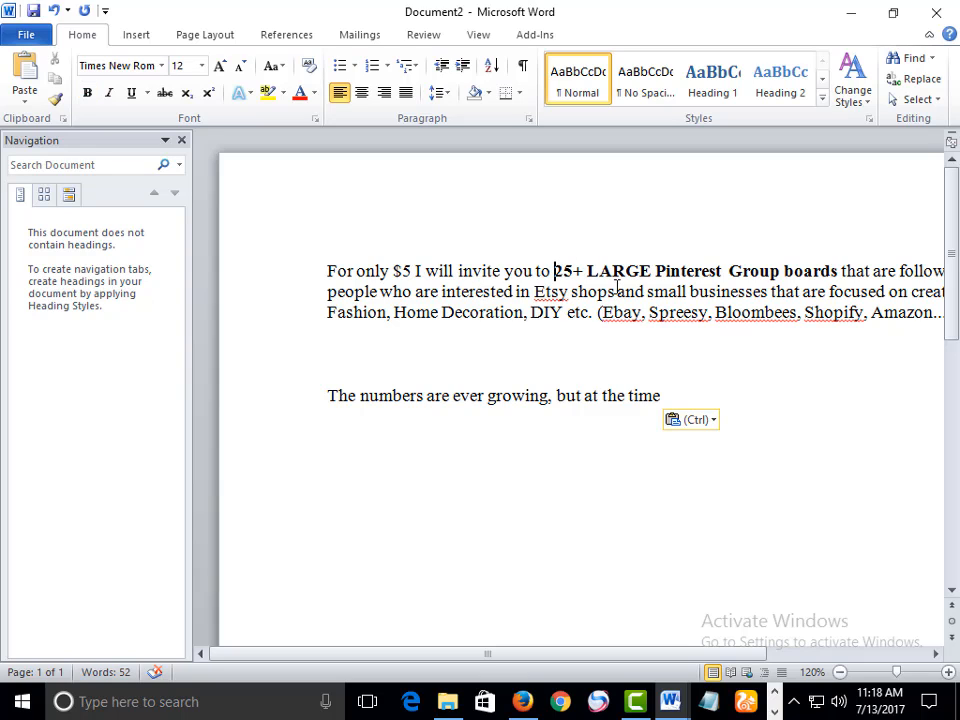
key(Delete)
key(Delete)
text(10)
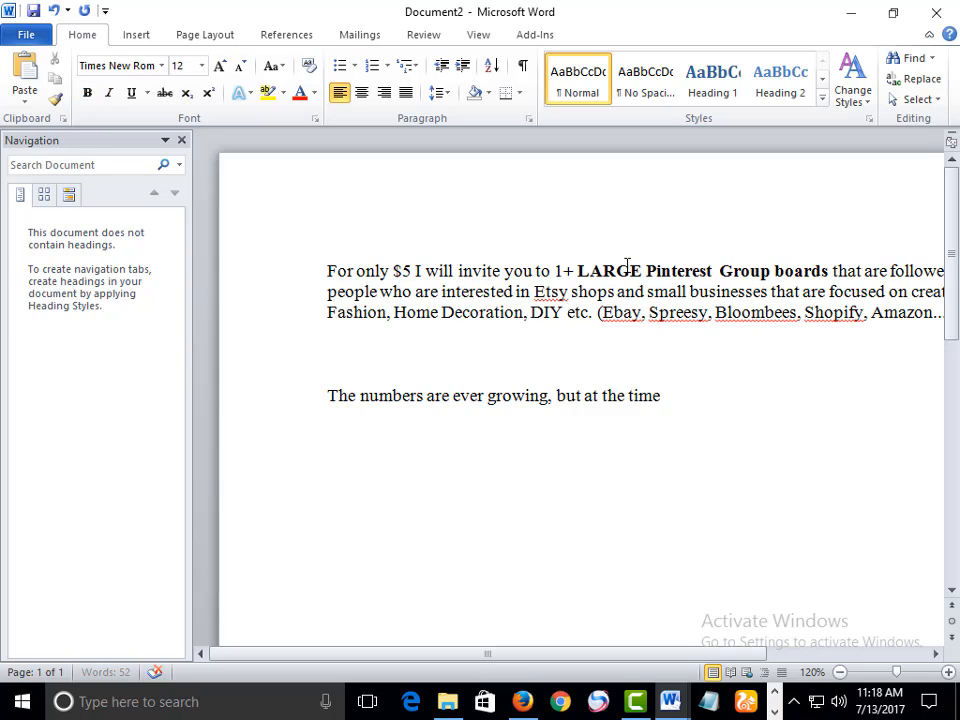
Select the whole first paragraph and copy it
drag(598, 268, 938, 335)
click(646, 292)
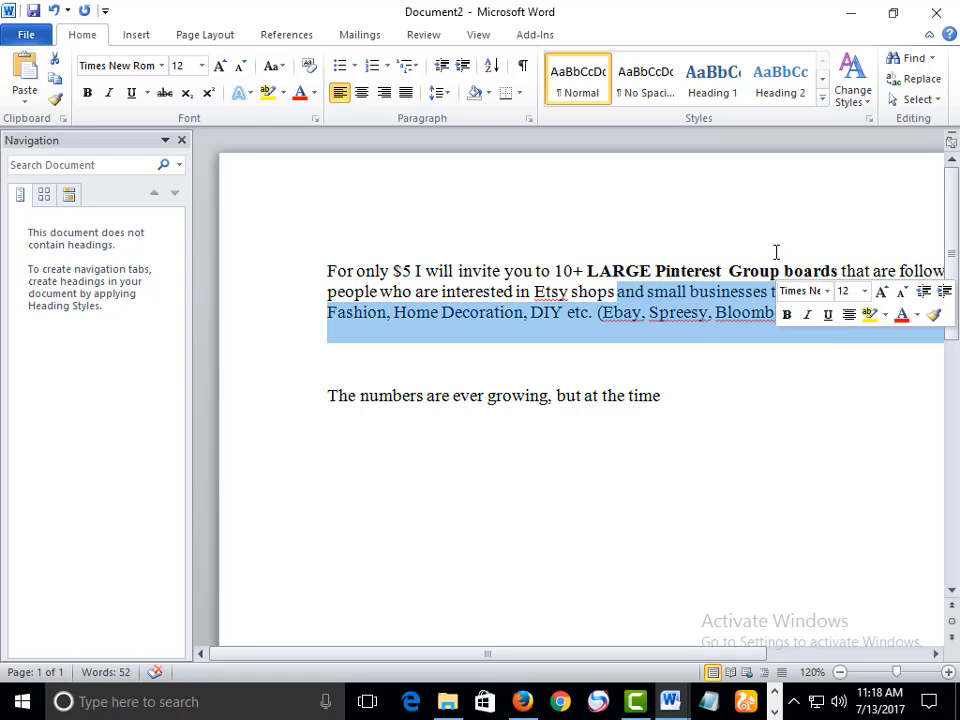
click(612, 272)
triple_click(612, 272)
right_click(612, 278)
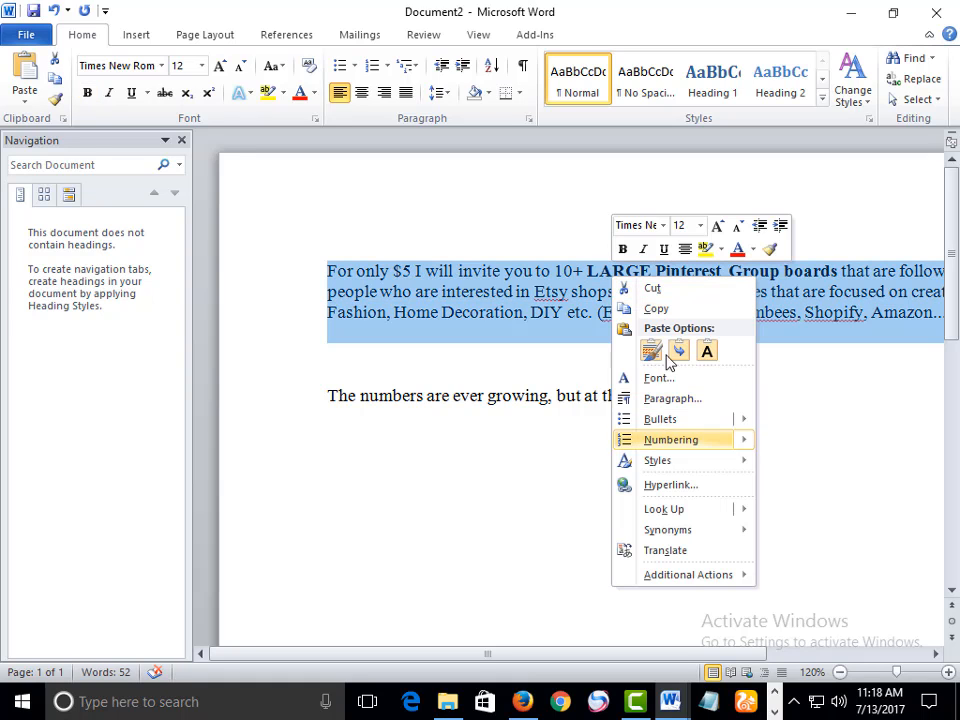
click(655, 309)
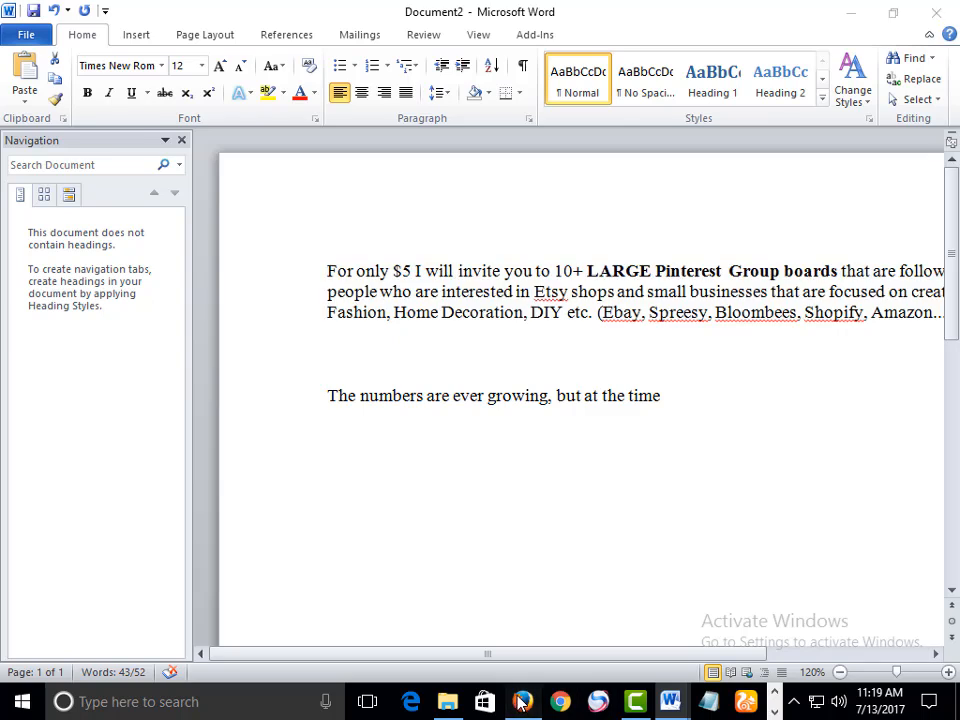
Switch back to the browser and read through the gig description text and the FAQ section
click(522, 701)
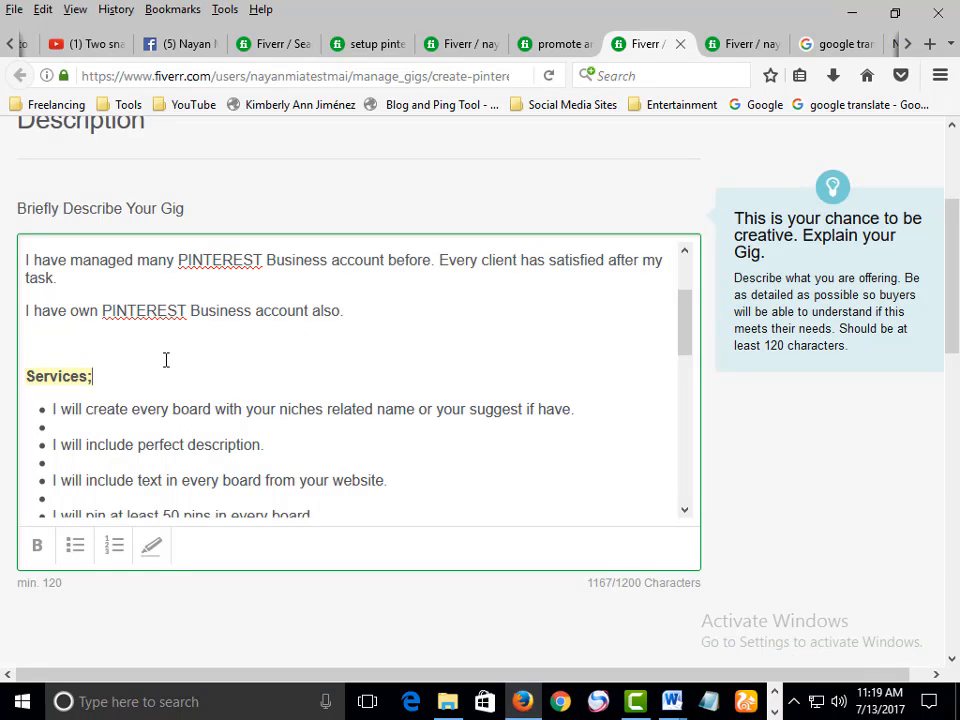
click(110, 340)
scroll(169, 369, down, 4)
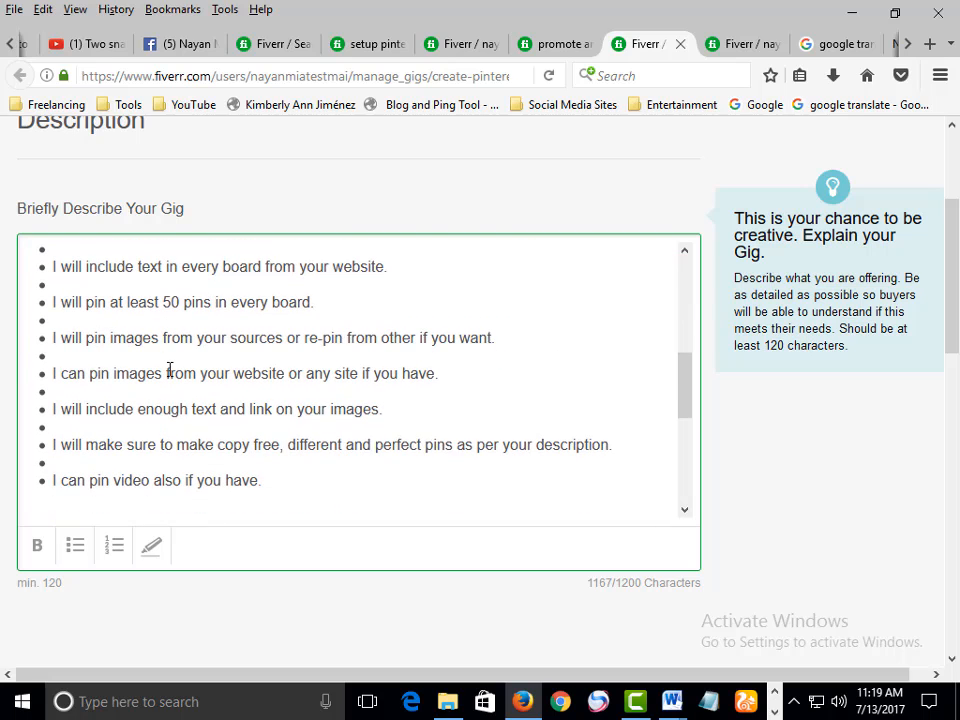
scroll(294, 369, up, 10)
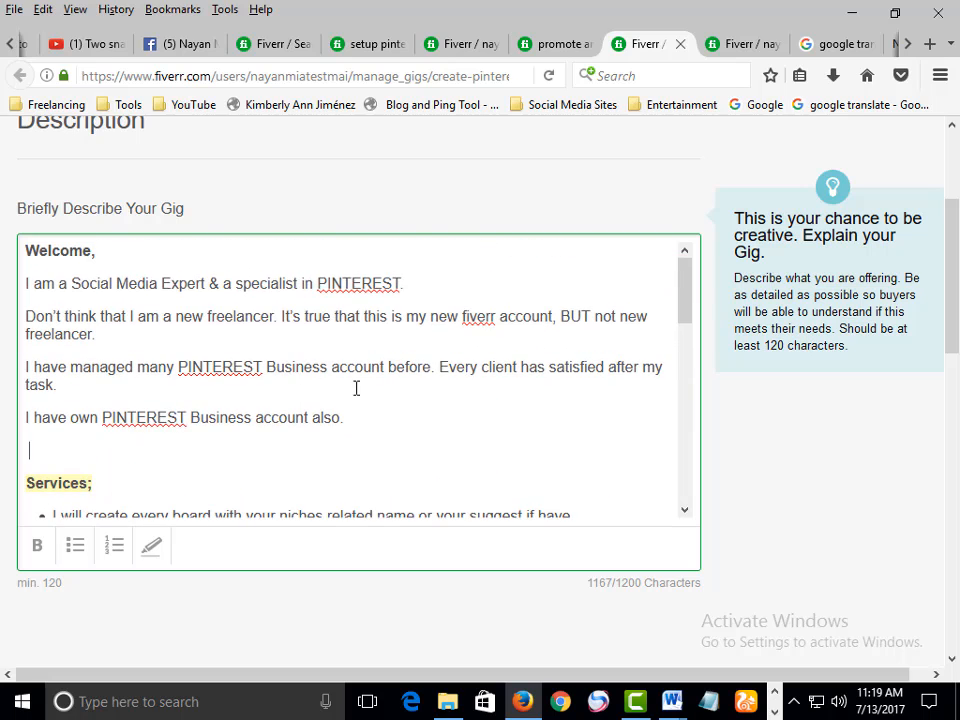
scroll(450, 400, down, 3)
scroll(686, 300, down, 1)
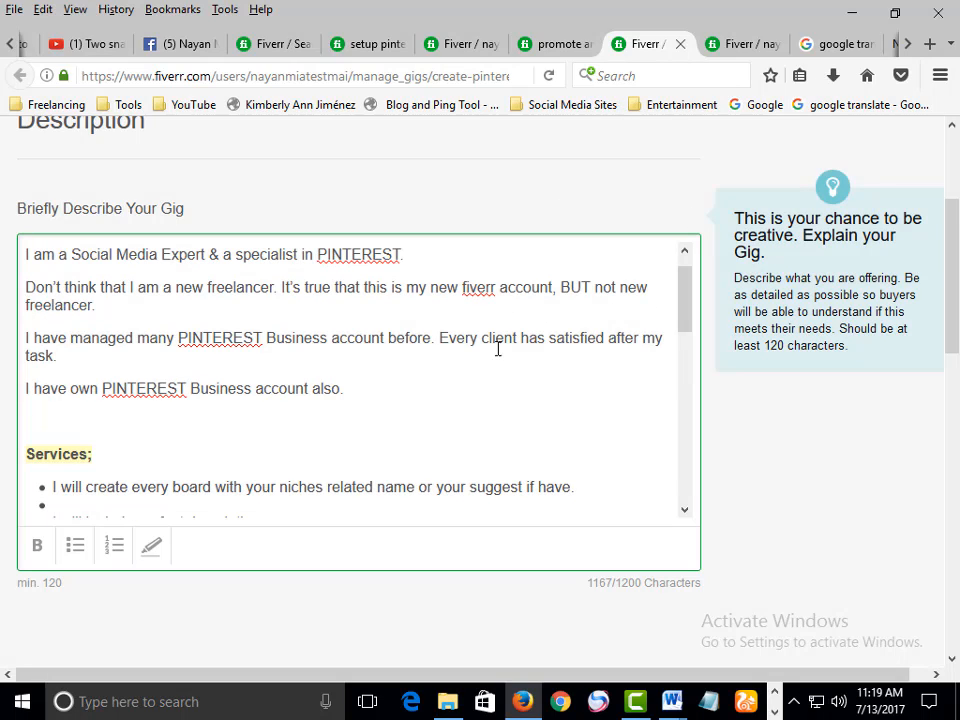
scroll(416, 372, down, 10)
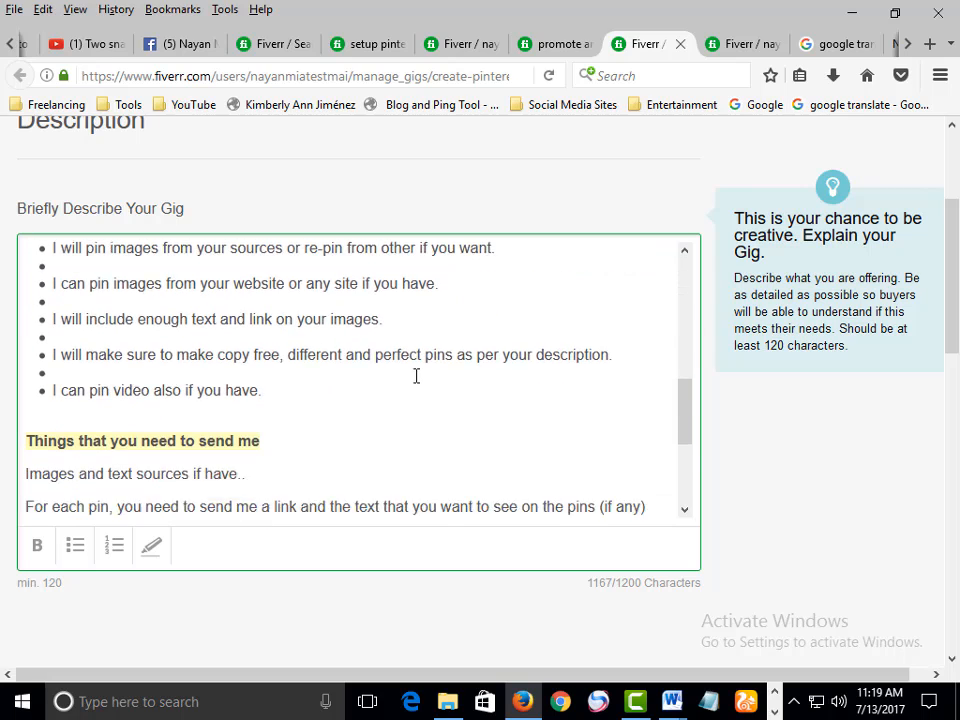
scroll(183, 375, down, 2)
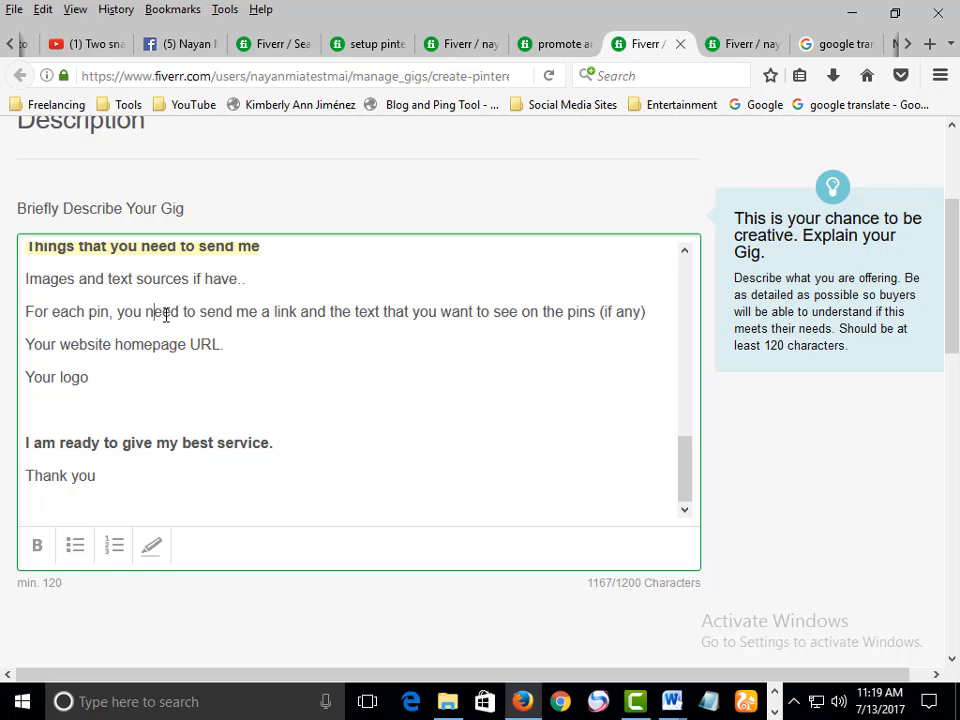
scroll(364, 469, up, 5)
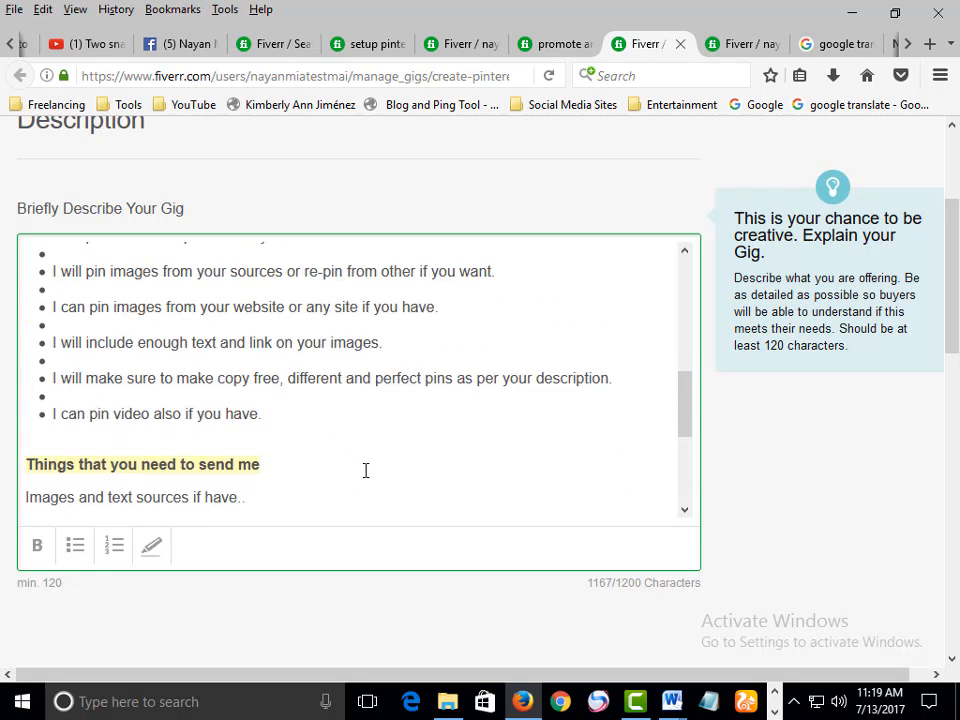
scroll(366, 470, up, 5)
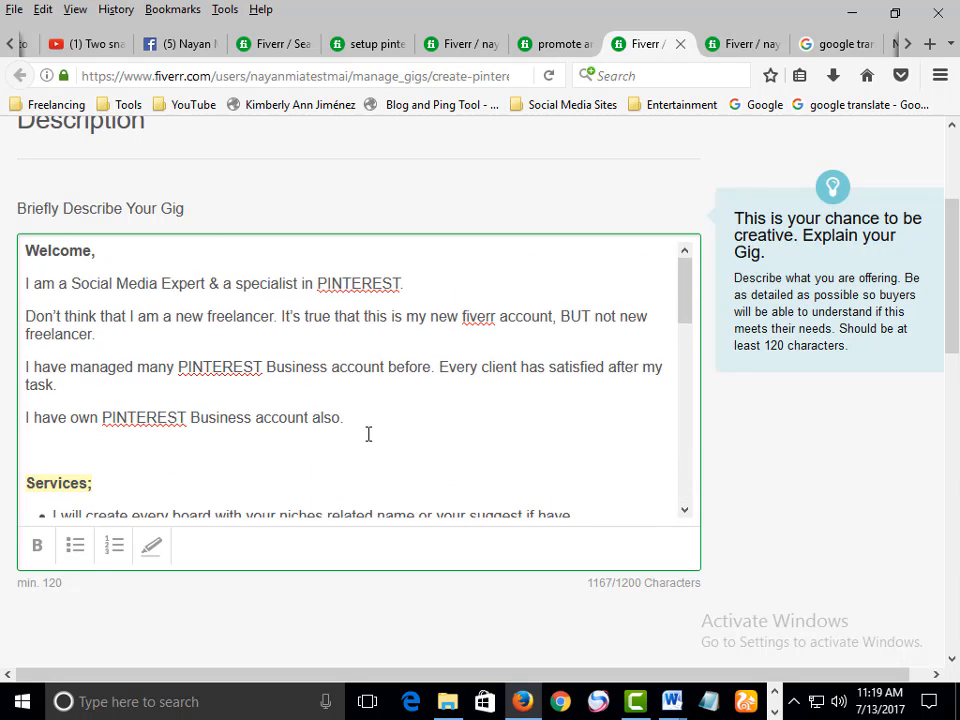
scroll(368, 435, up, 2)
scroll(368, 435, down, 5)
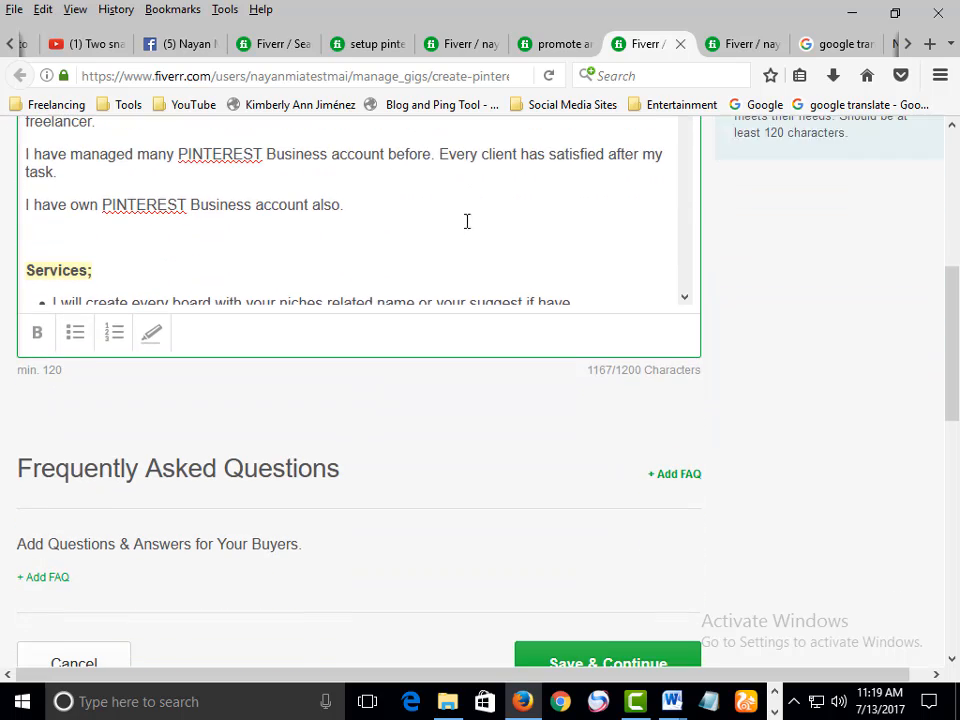
scroll(510, 347, down, 2)
scroll(321, 381, down, 2)
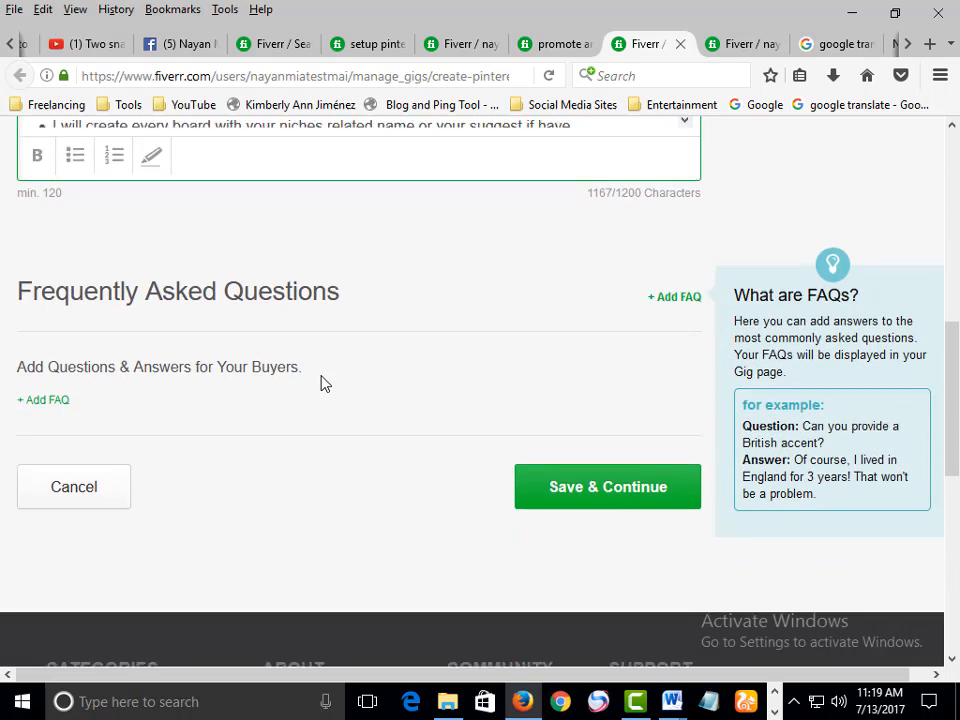
scroll(321, 381, up, 4)
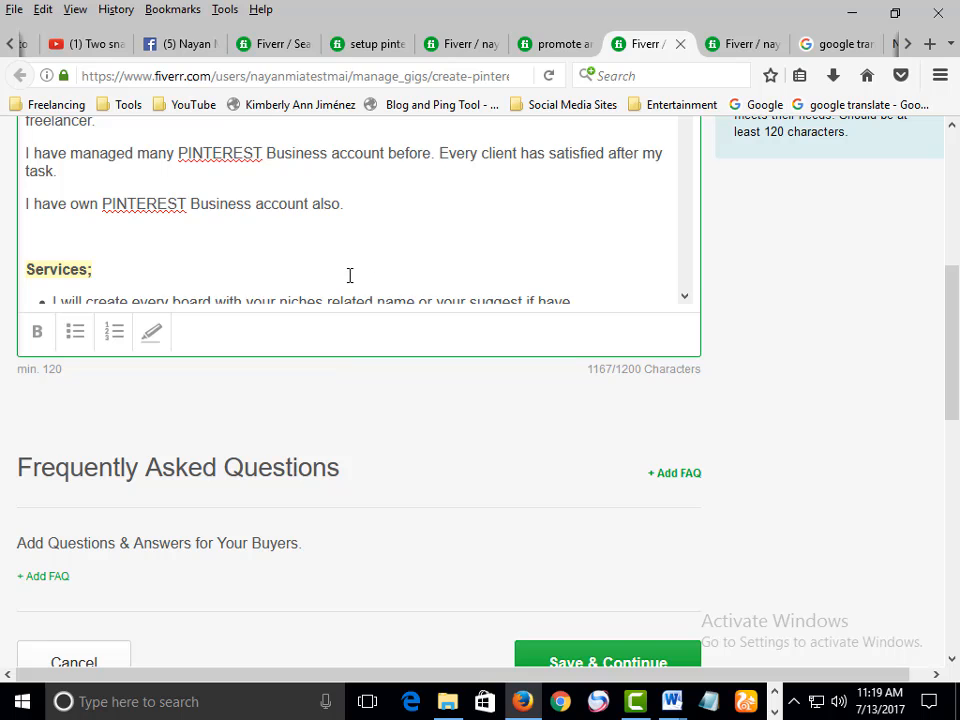
scroll(350, 275, down, 7)
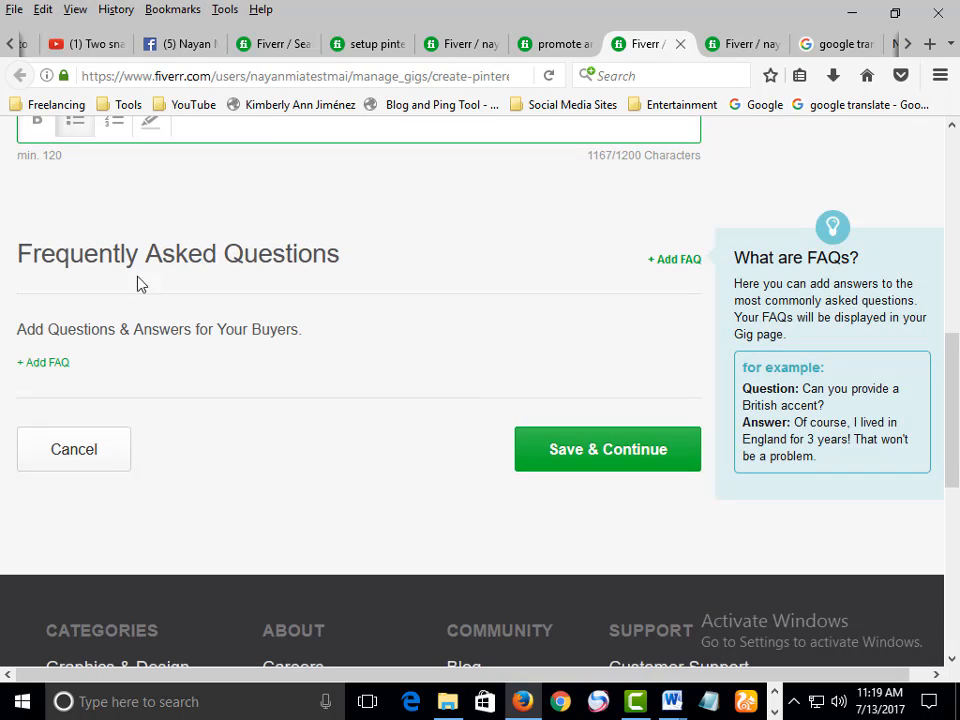
Save the Description & FAQ page and continue
drag(33, 256, 324, 257)
click(324, 254)
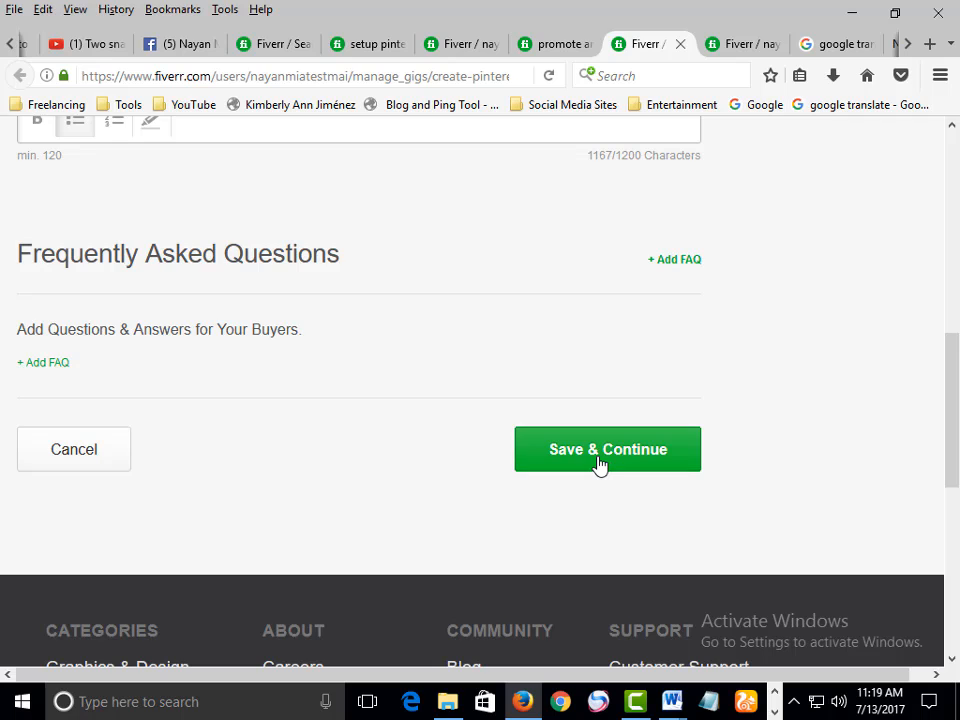
click(600, 464)
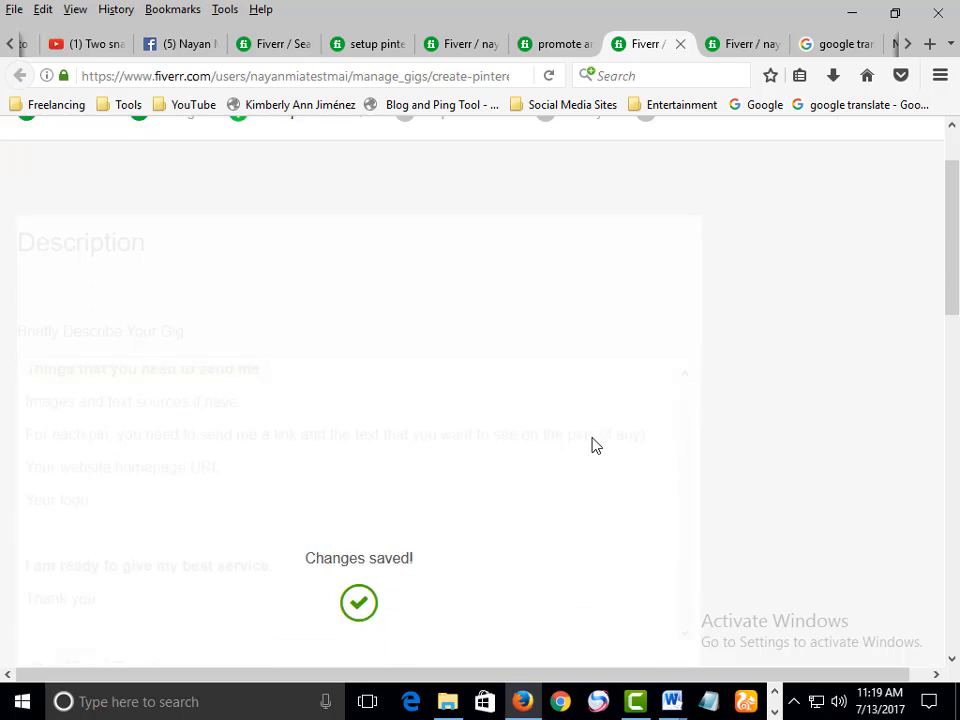
Paste the list of buyer requirements into the Requirement #1 box
scroll(356, 386, down, 1)
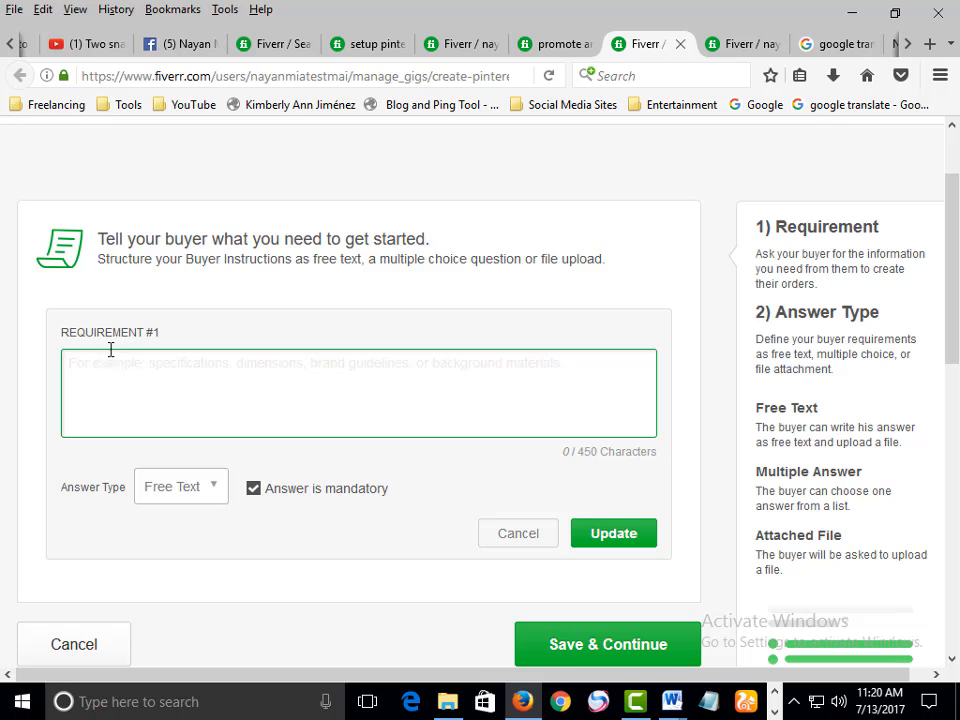
drag(61, 332, 166, 338)
click(126, 389)
text(1. Login information; 2. Images/videos sources; 3. Website, Link; 4. Text, 5. Your logo 6. location, niches & Some of requirement if need I will call you)
scroll(126, 380, up, 3)
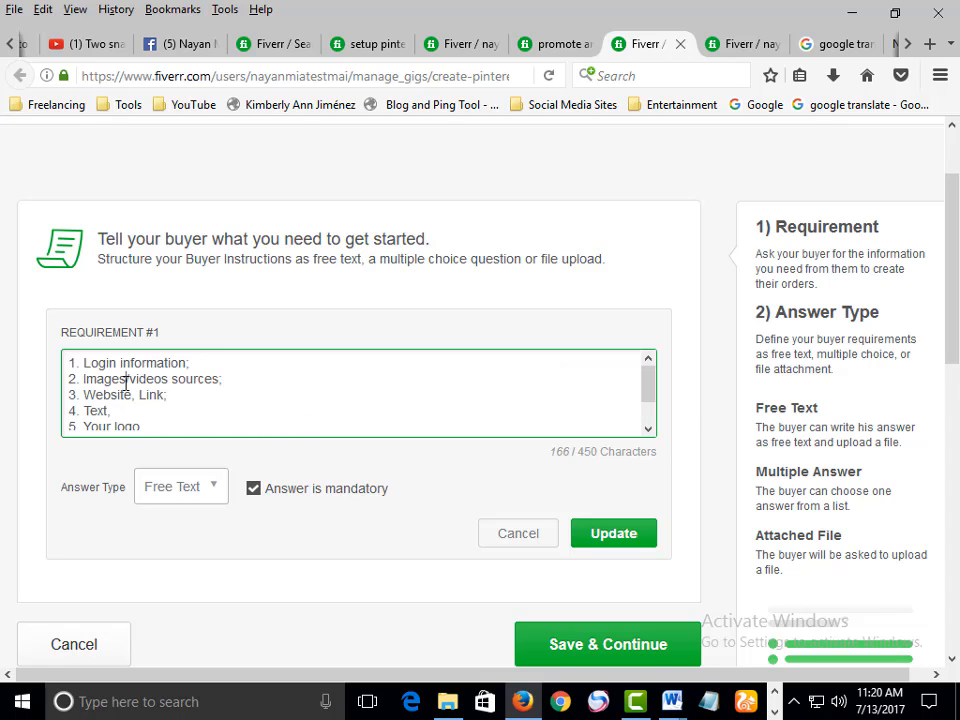
Read through the pasted requirement lines in the box
drag(84, 364, 204, 363)
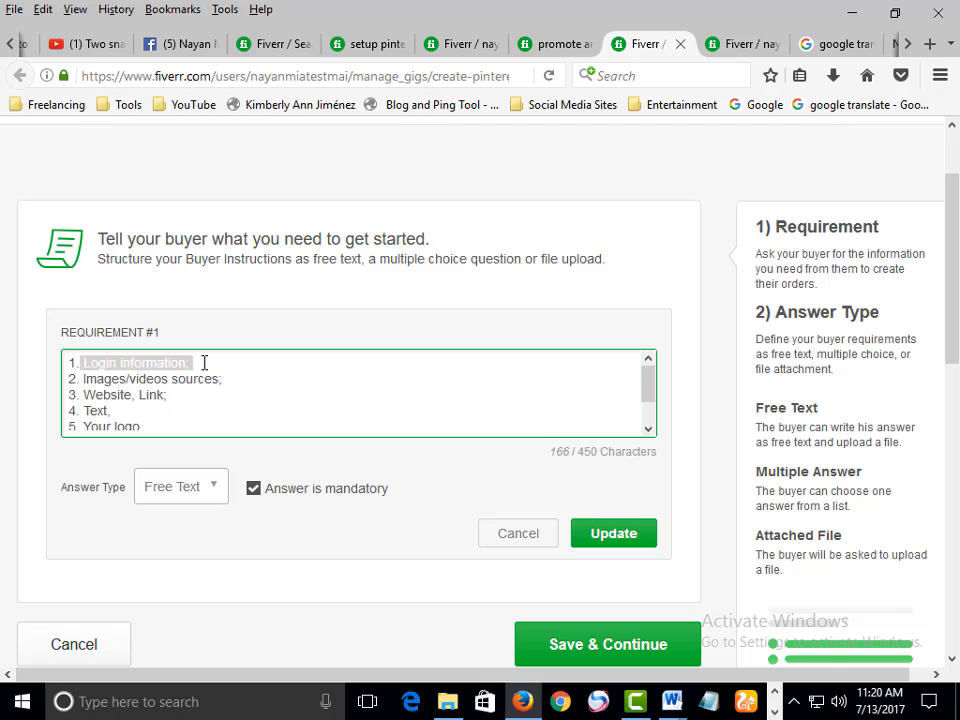
drag(103, 379, 225, 379)
click(225, 379)
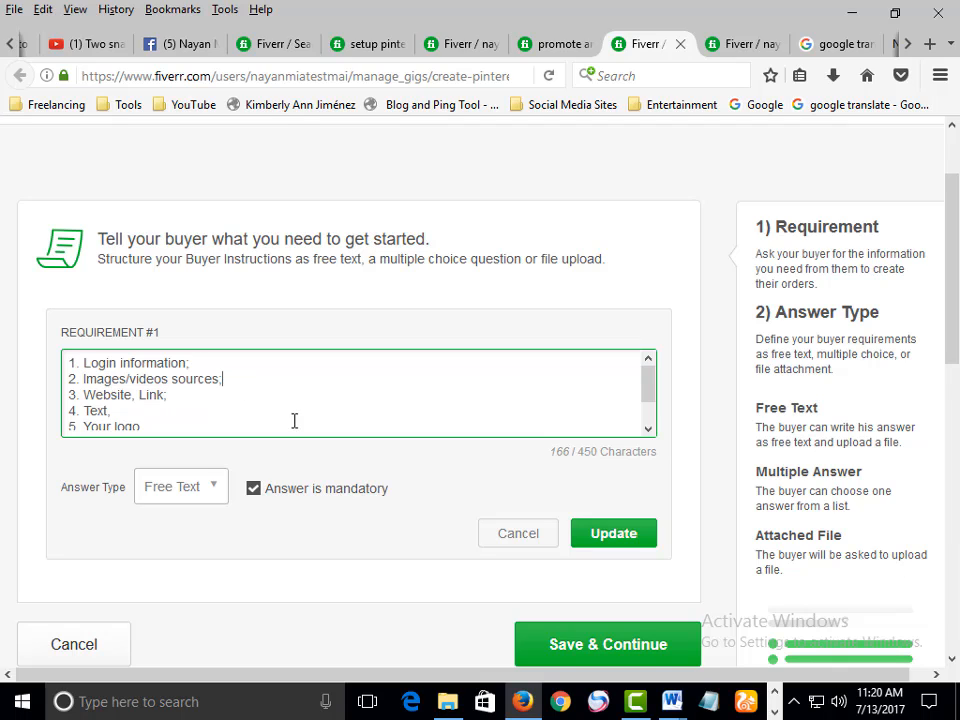
drag(139, 392, 199, 383)
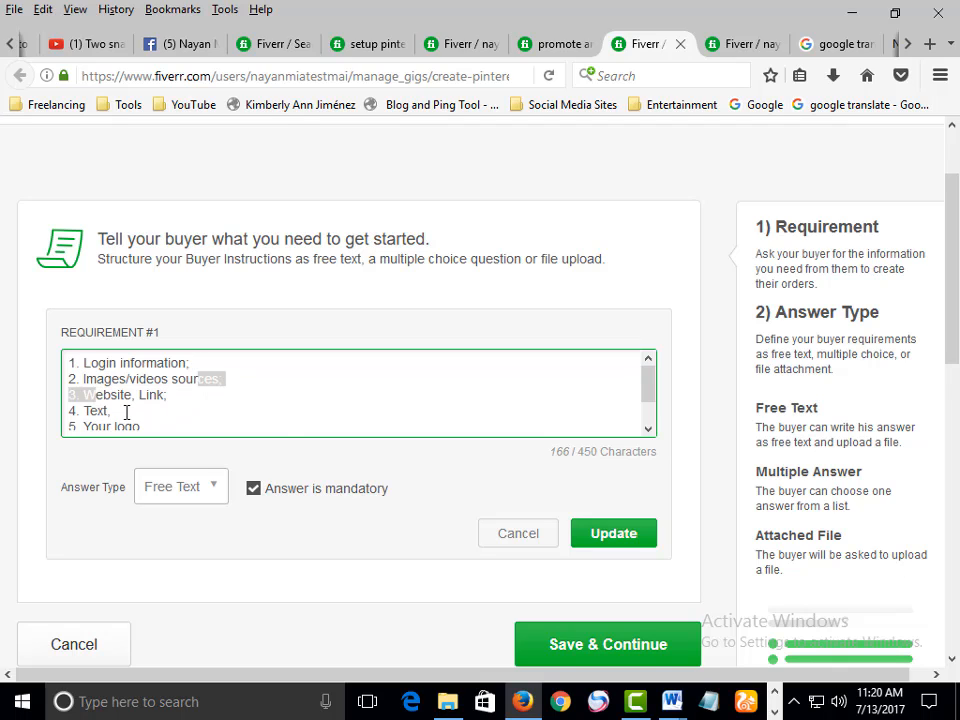
drag(104, 406, 182, 406)
scroll(202, 394, down, 1)
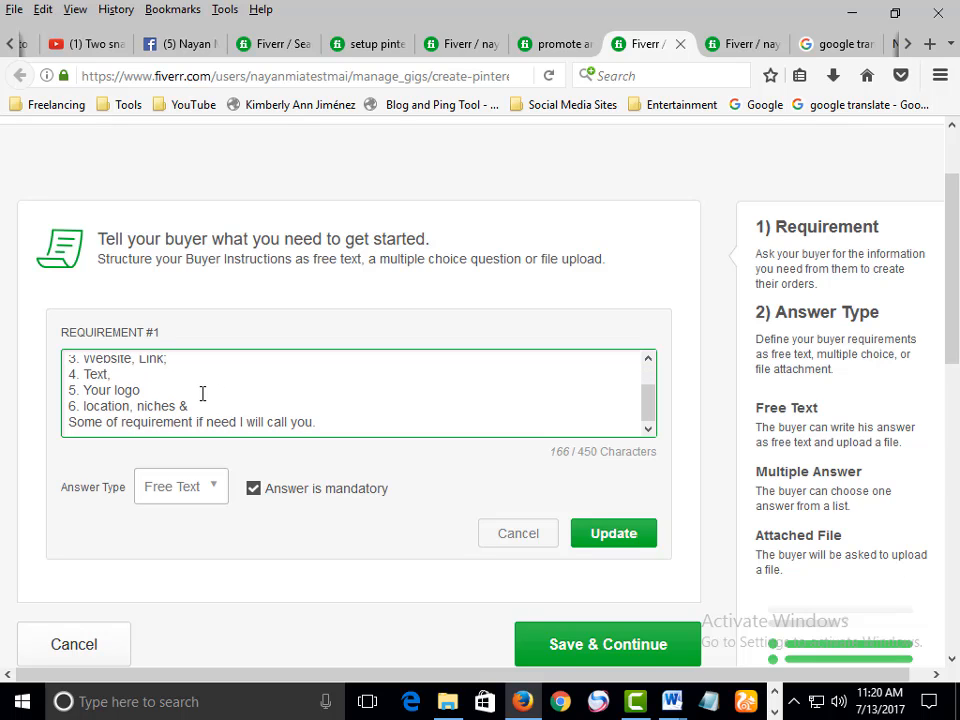
scroll(219, 407, down, 2)
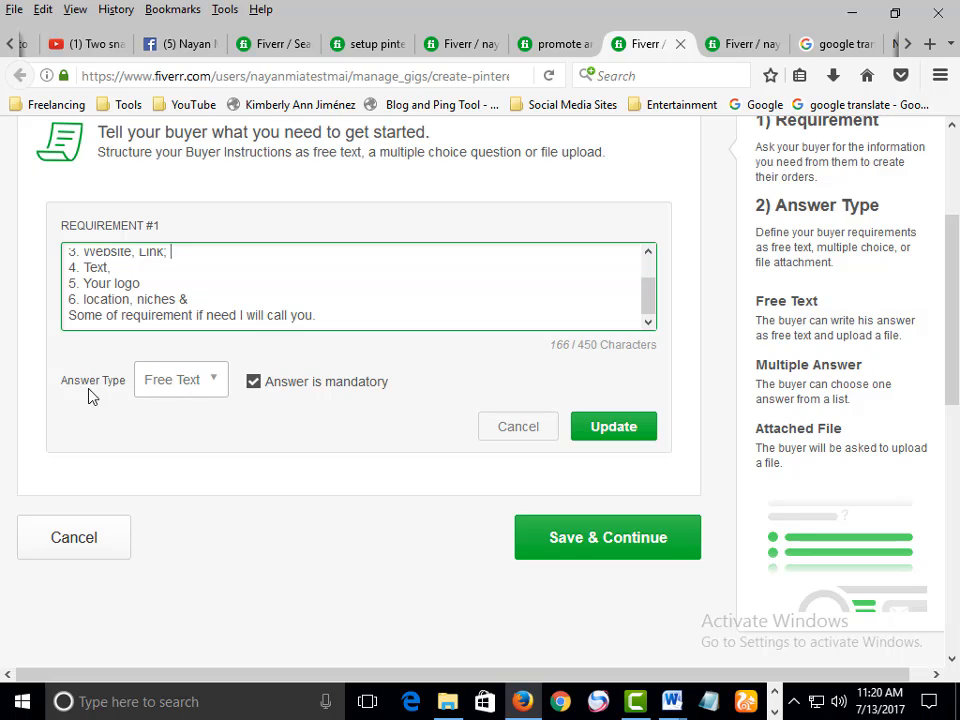
Keep Free Text as the answer type and update Requirement #1
click(145, 379)
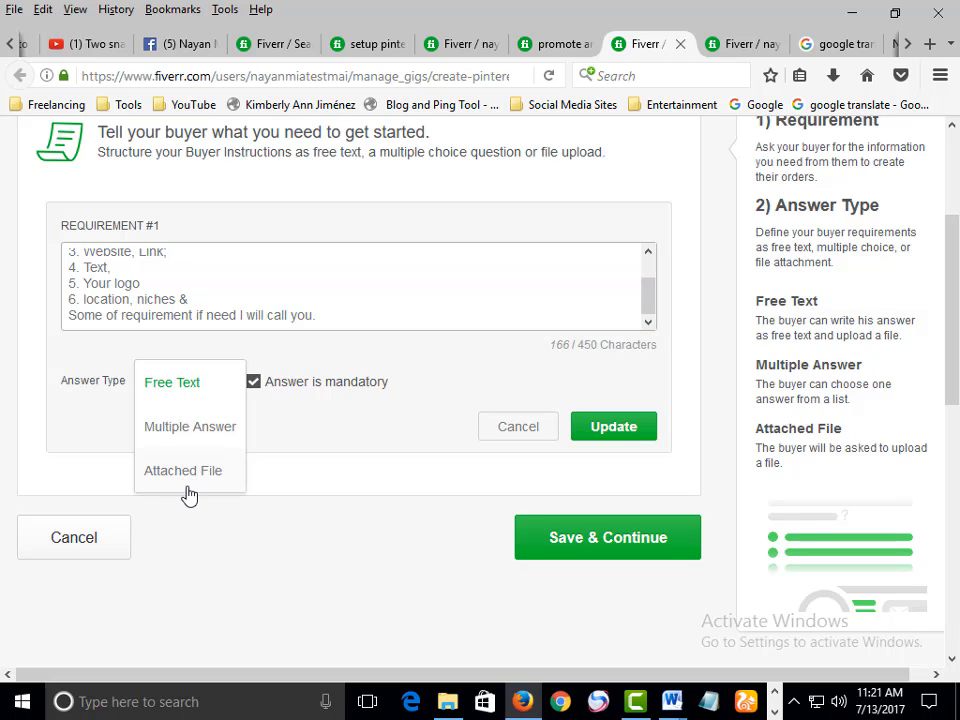
click(165, 390)
click(165, 390)
click(166, 390)
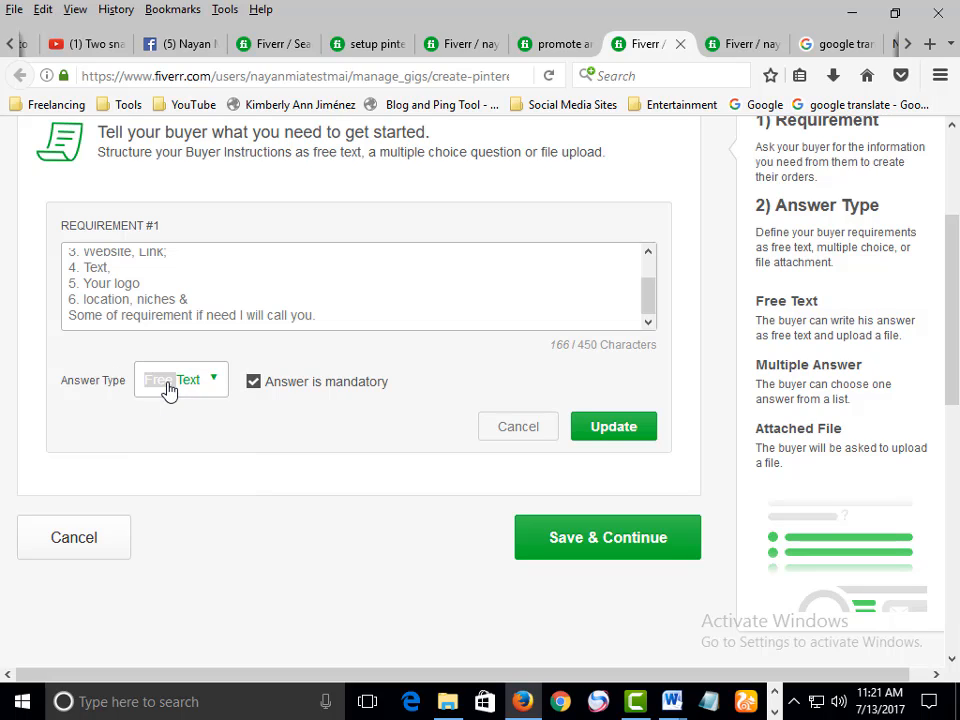
click(166, 390)
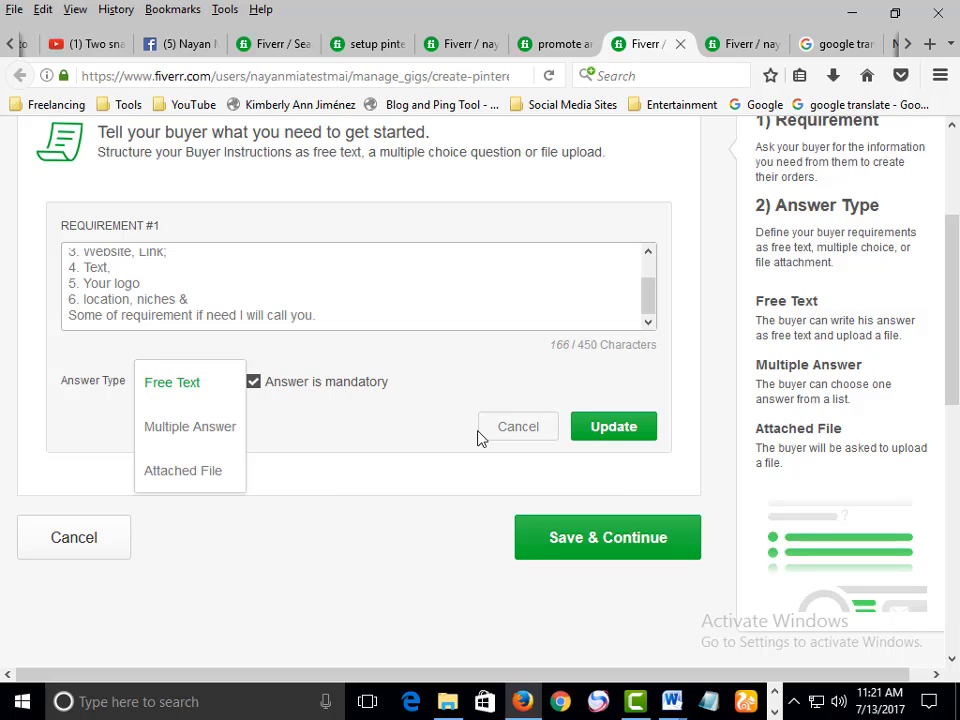
click(575, 409)
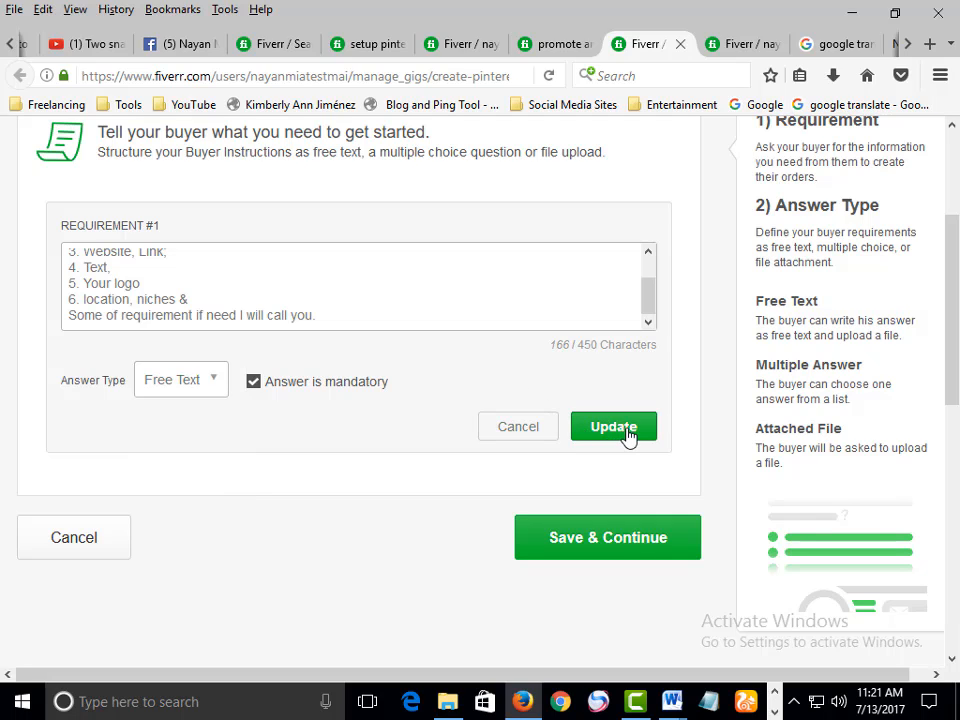
click(614, 427)
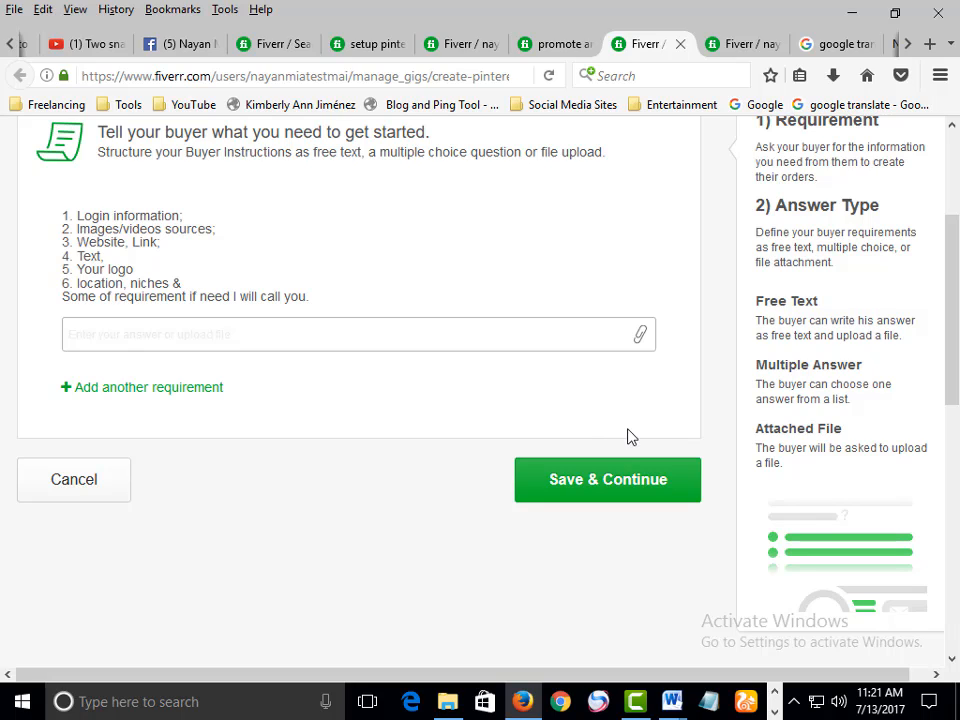
Save the Requirements page and continue to the gig gallery page
click(603, 488)
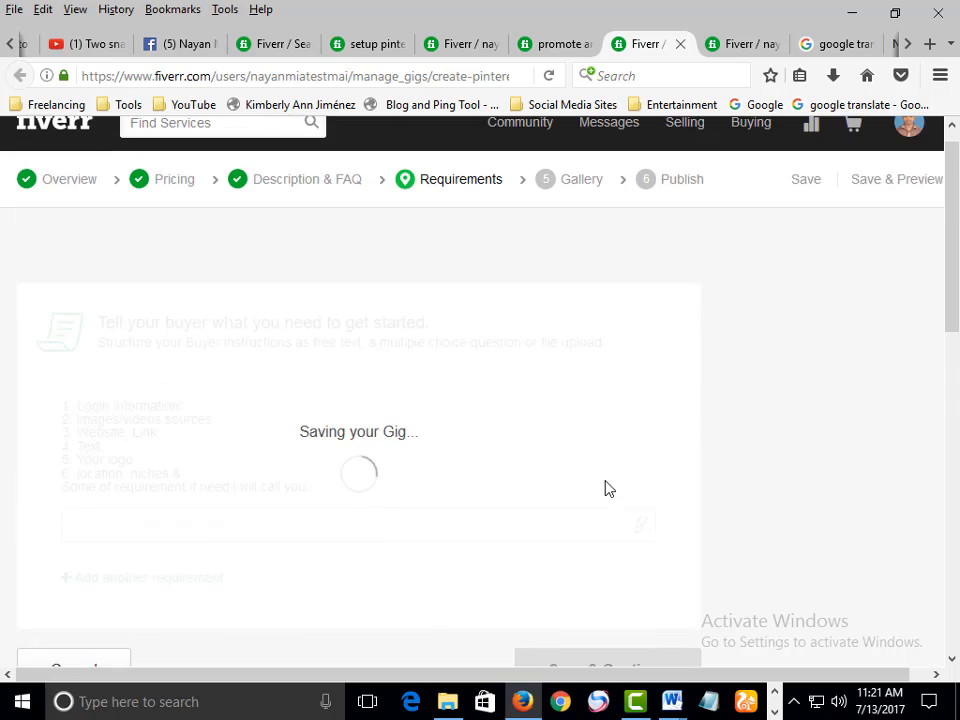
scroll(595, 423, down, 5)
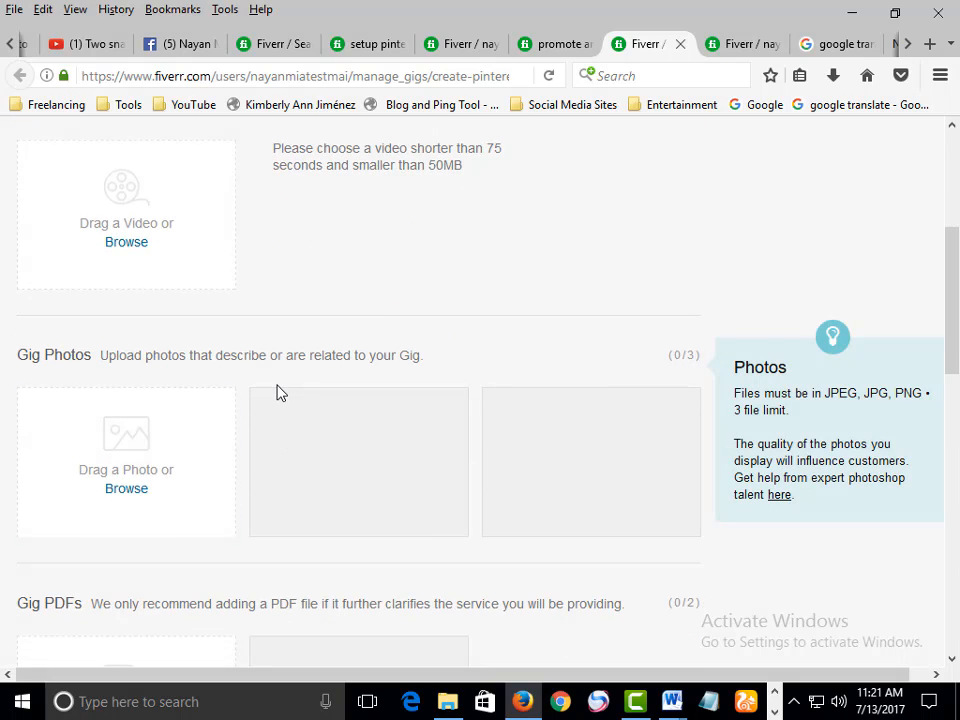
scroll(281, 393, up, 2)
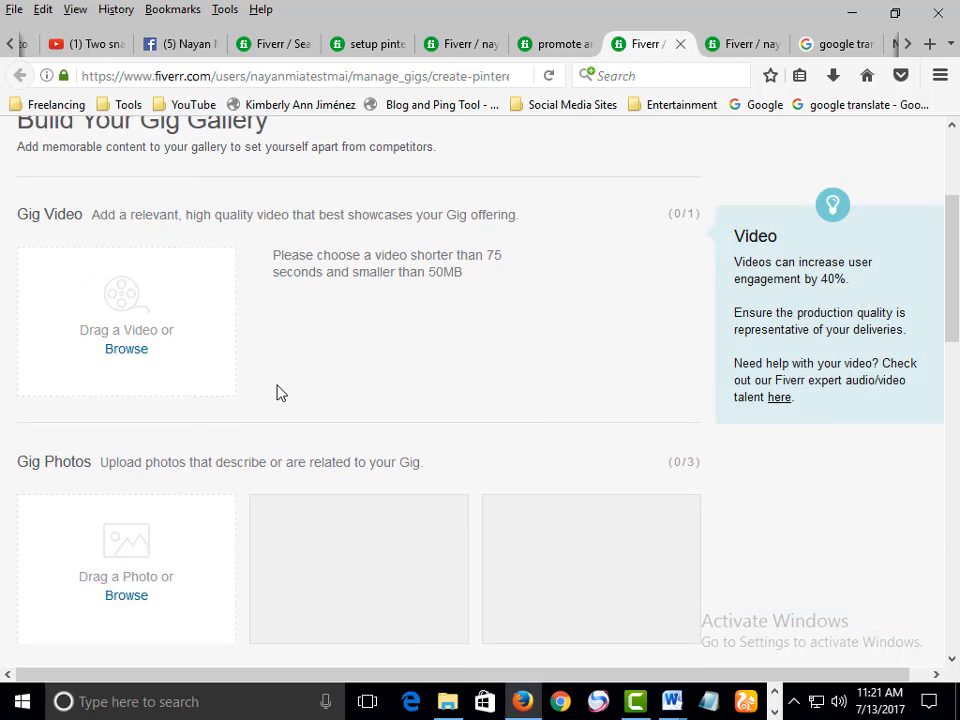
scroll(281, 393, down, 3)
scroll(311, 326, up, 5)
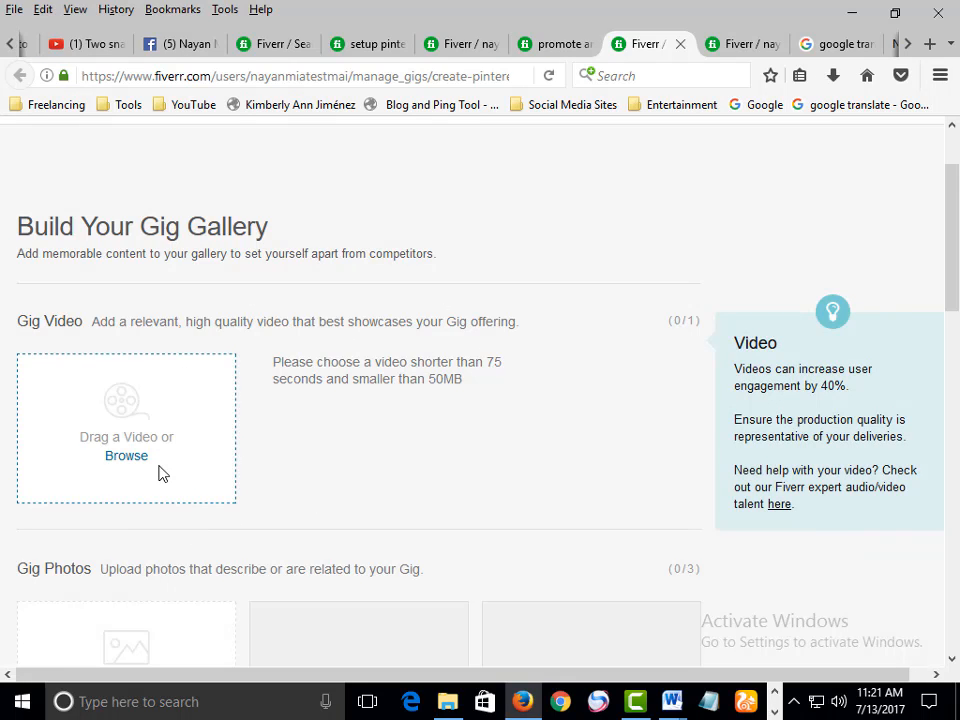
scroll(160, 473, down, 5)
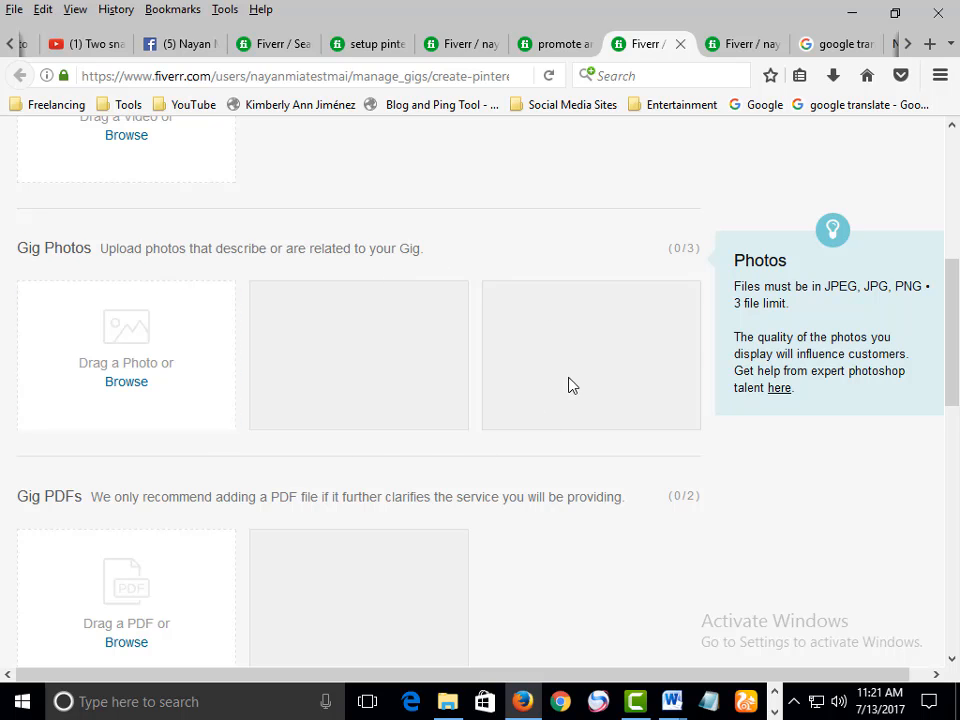
scroll(384, 298, down, 2)
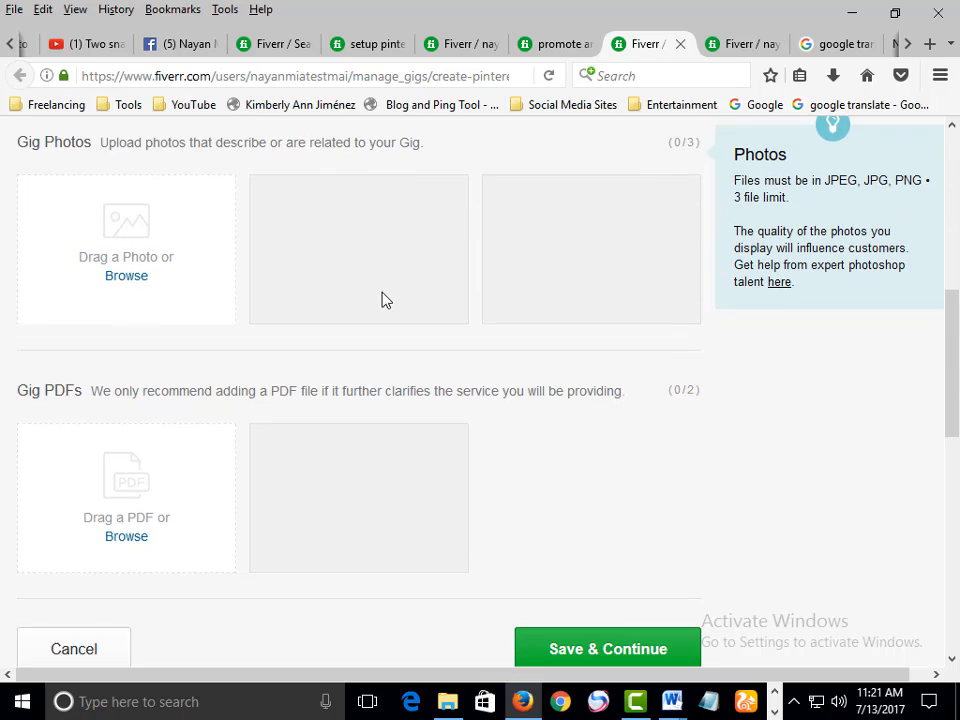
scroll(386, 300, down, 2)
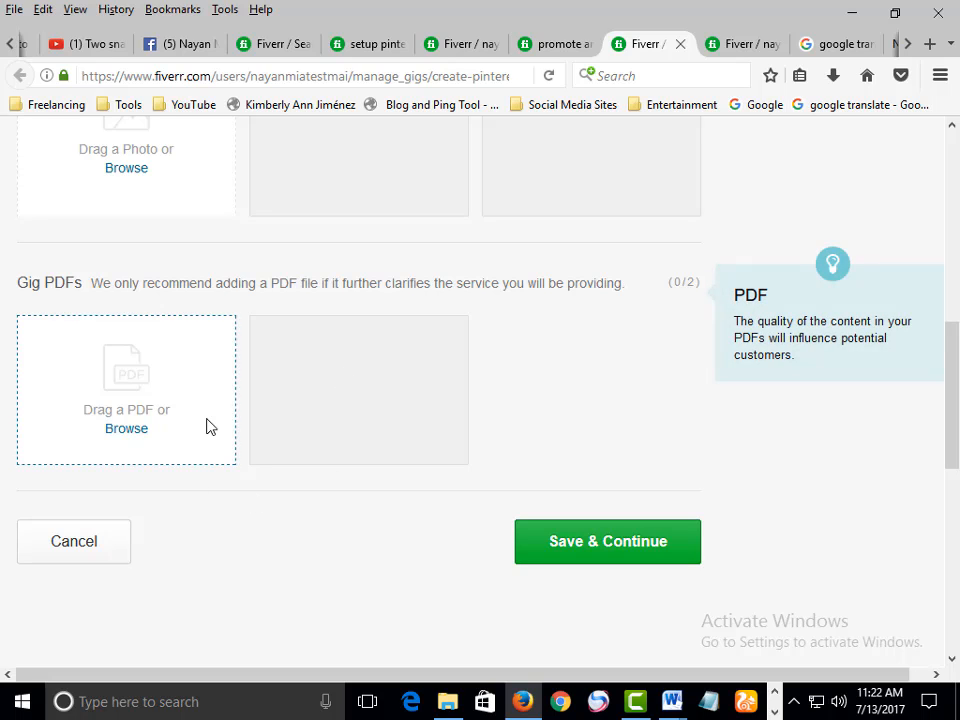
scroll(274, 446, up, 5)
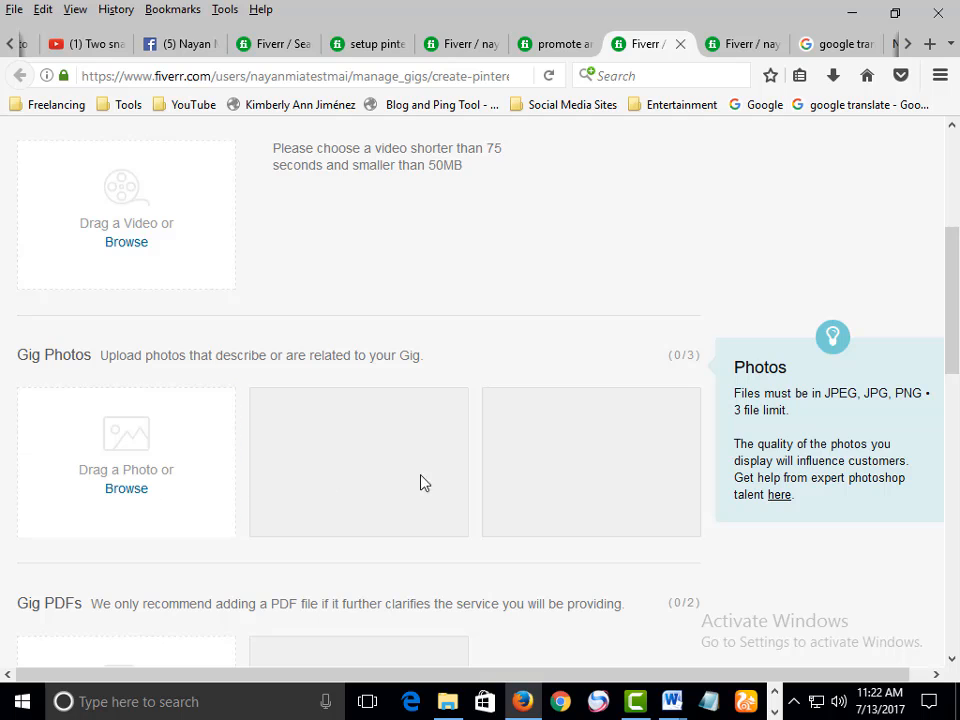
click(123, 488)
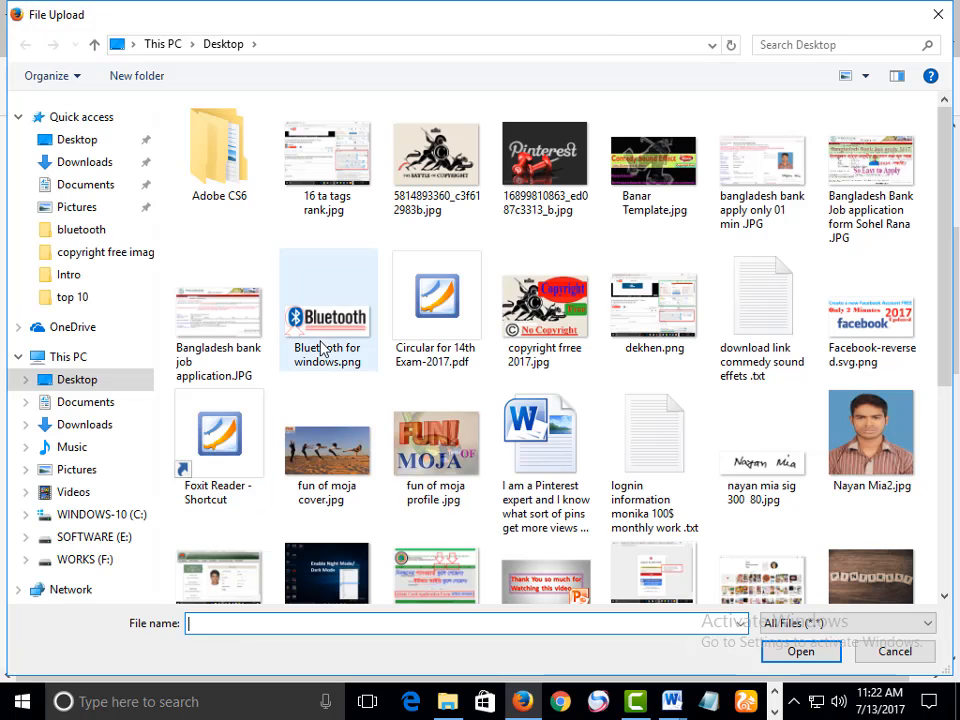
click(327, 318)
key(p)
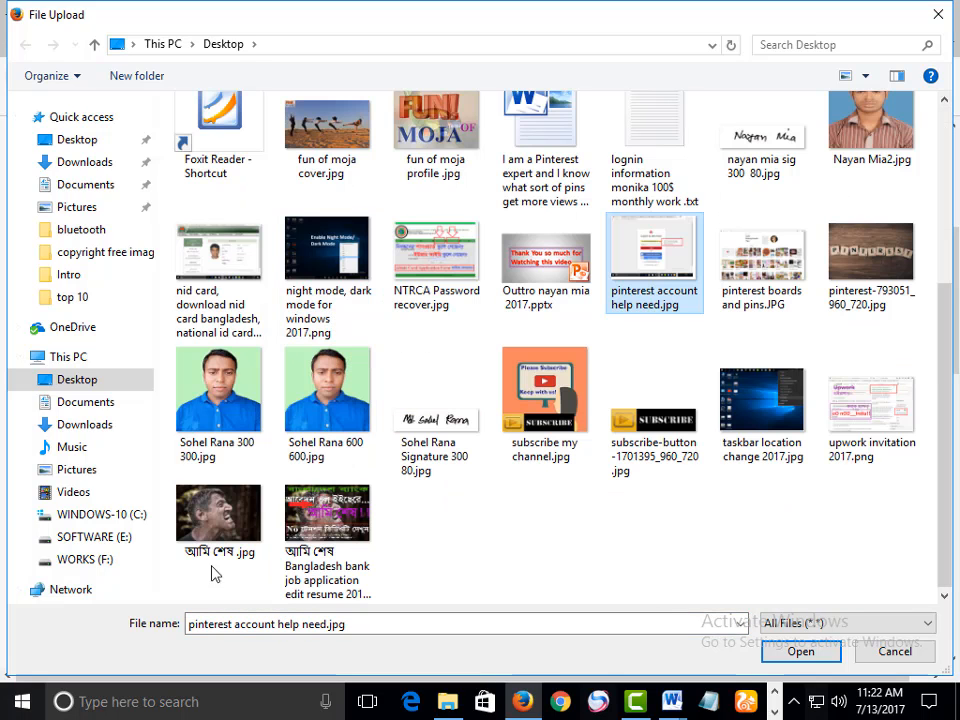
click(789, 282)
ctrl+click(868, 277)
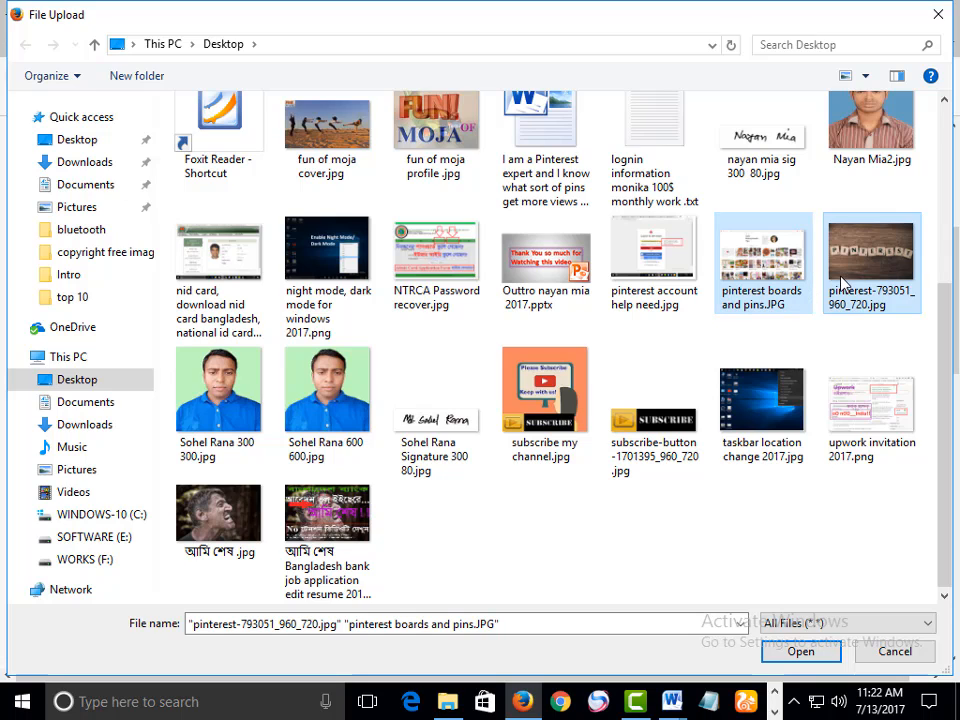
click(876, 267)
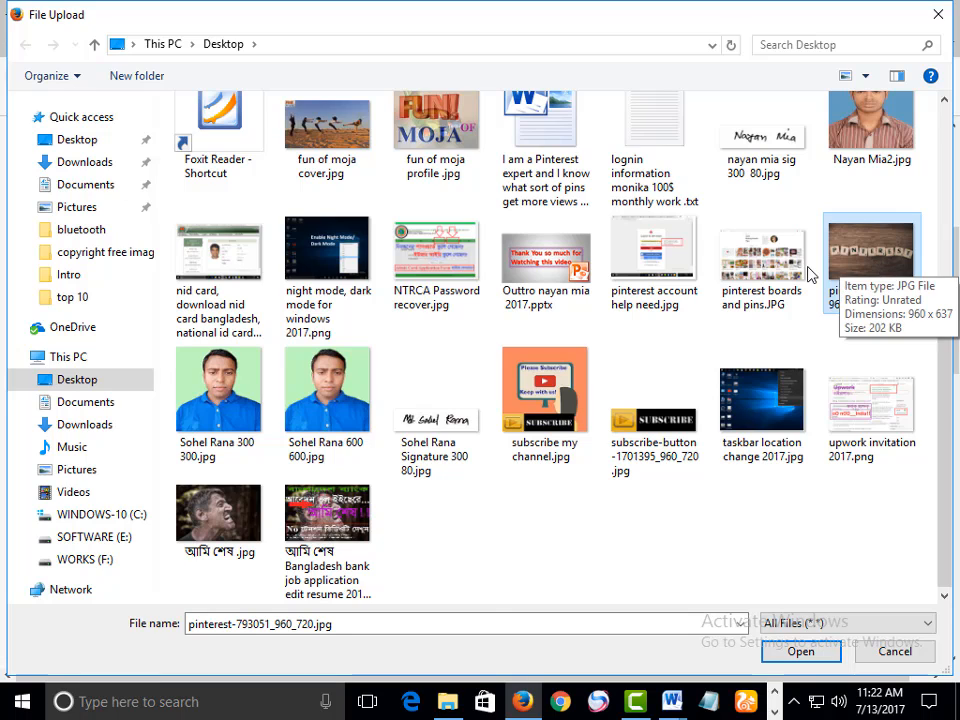
ctrl+click(789, 298)
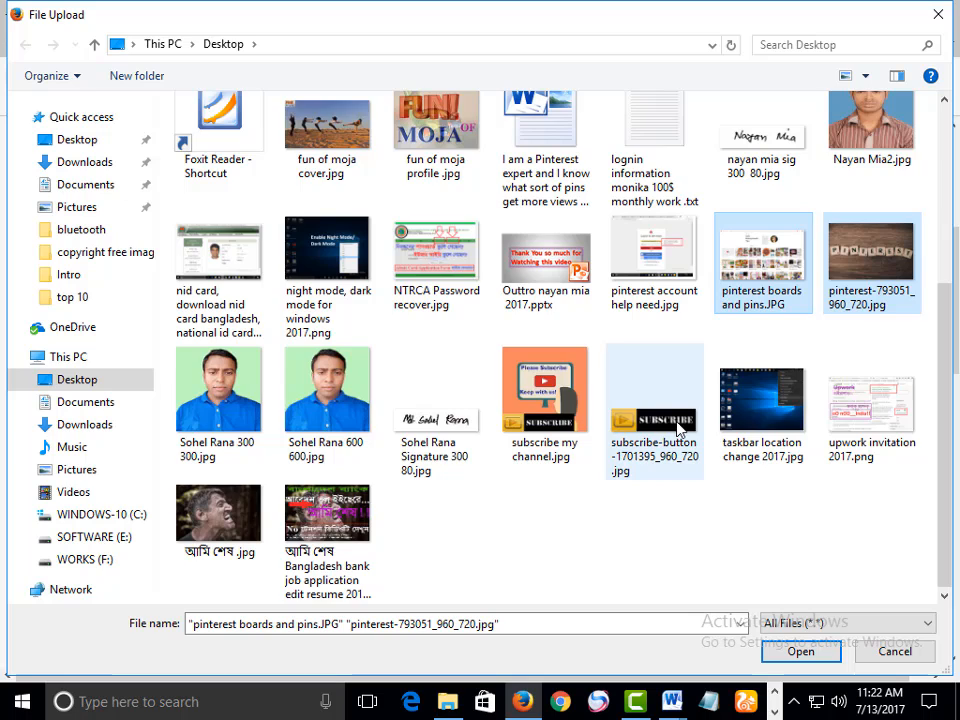
scroll(634, 410, up, 3)
ctrl+click(545, 160)
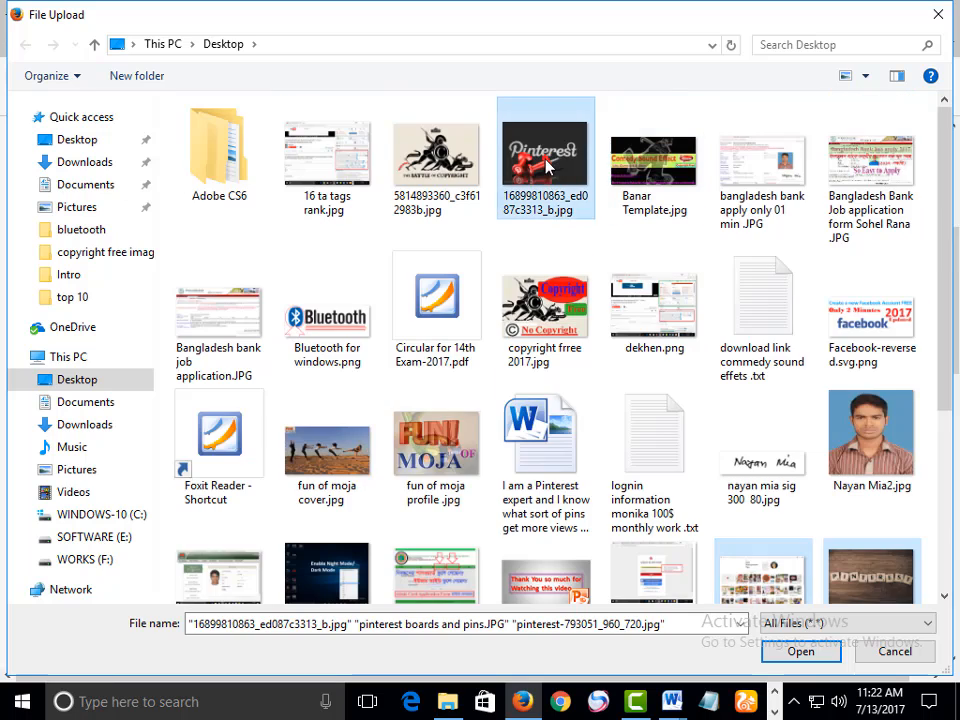
click(798, 651)
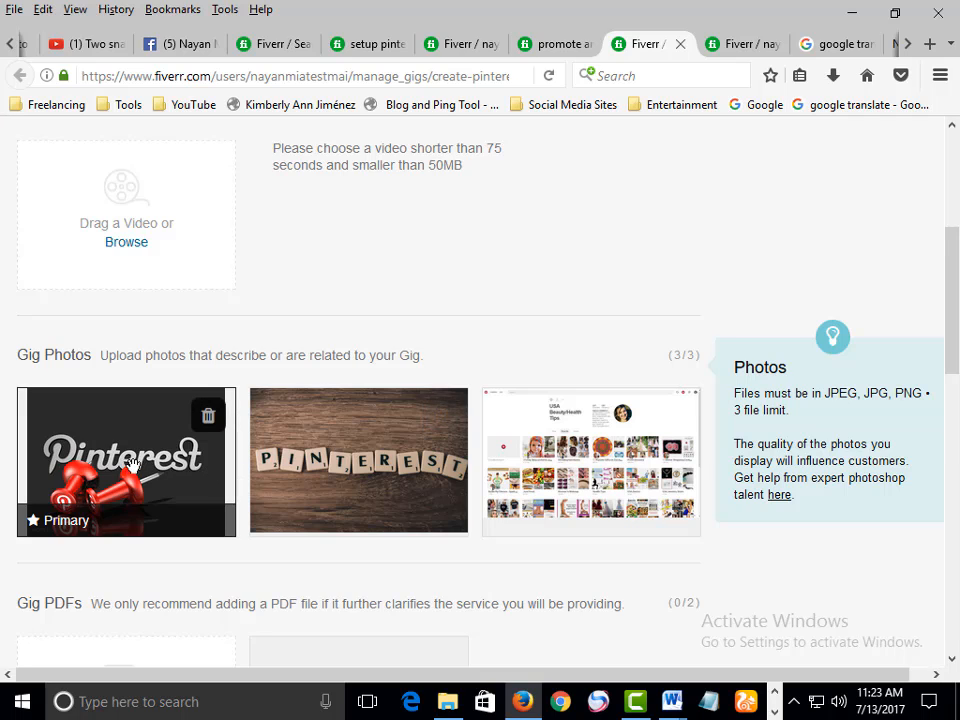
Reorder the gig photos so the pinterest boards screenshot becomes primary, followed by the pushpin image and the letter tiles
drag(121, 463, 476, 478)
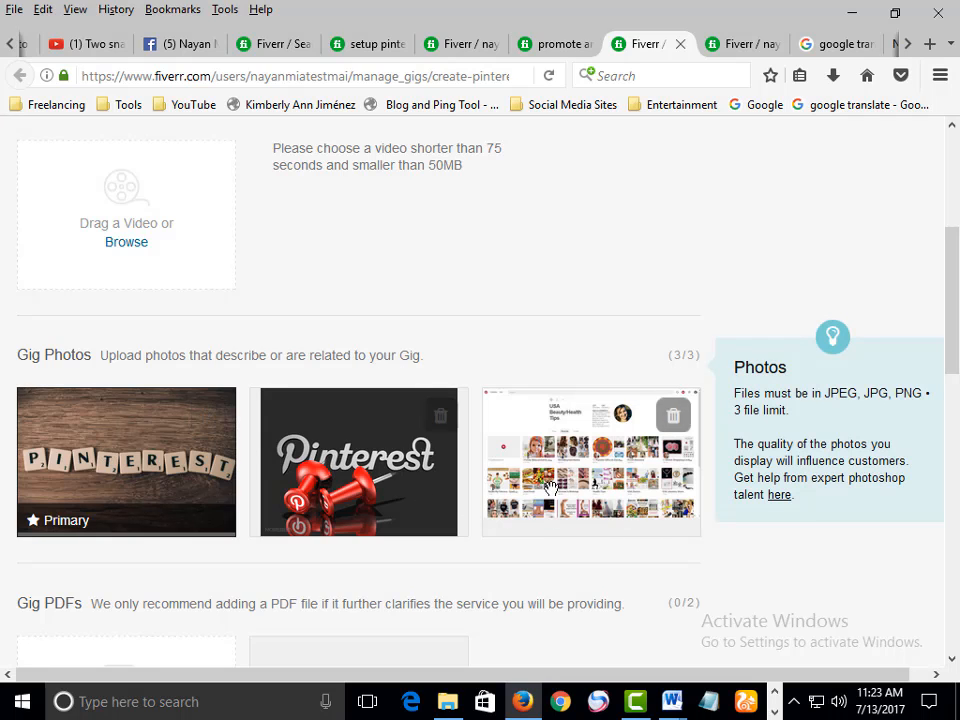
drag(560, 460, 137, 470)
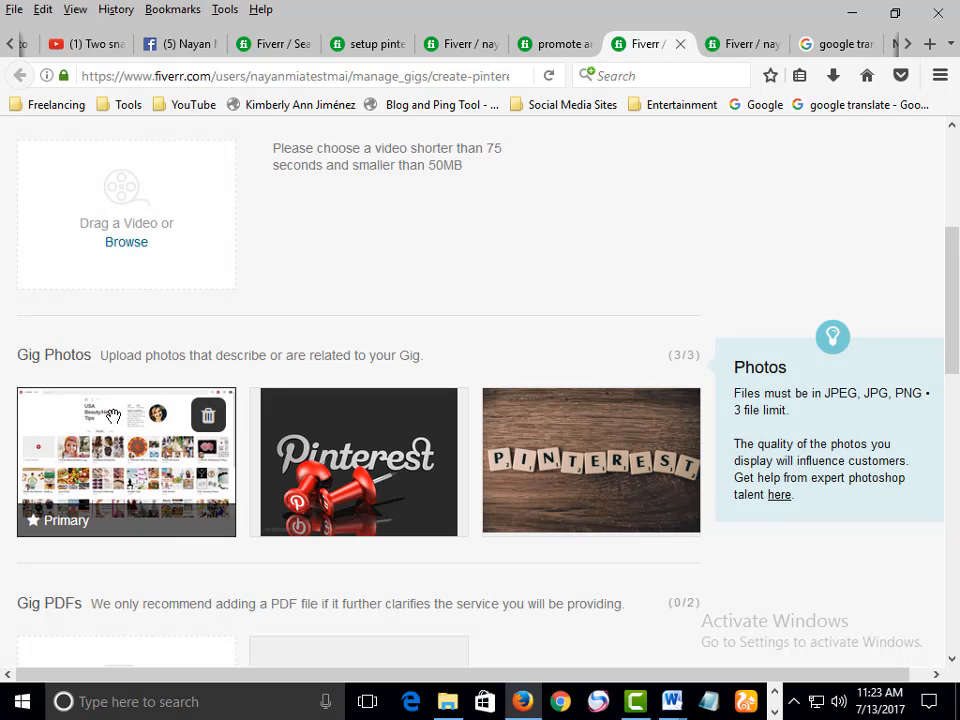
Save the gallery page and publish the gig
scroll(104, 392, down, 1)
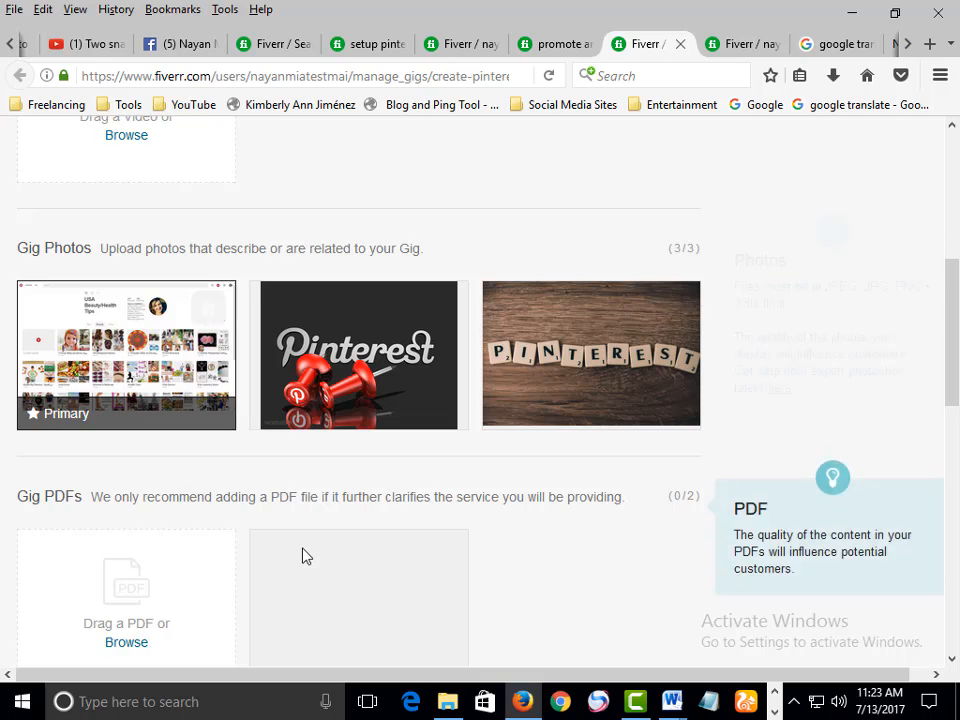
scroll(304, 557, down, 6)
click(589, 380)
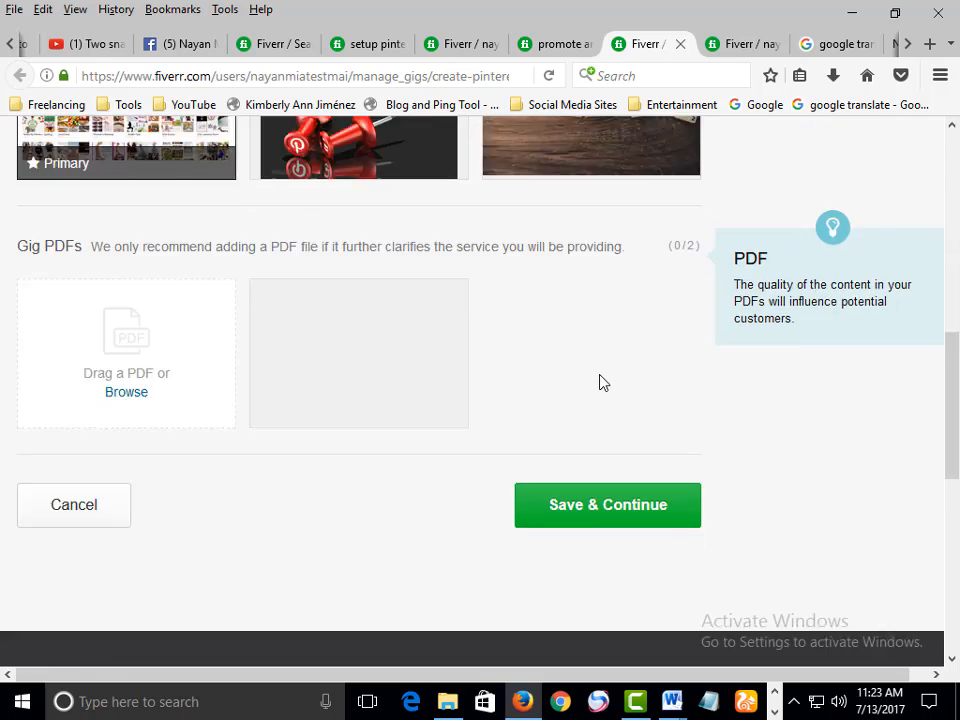
scroll(599, 411, down, 1)
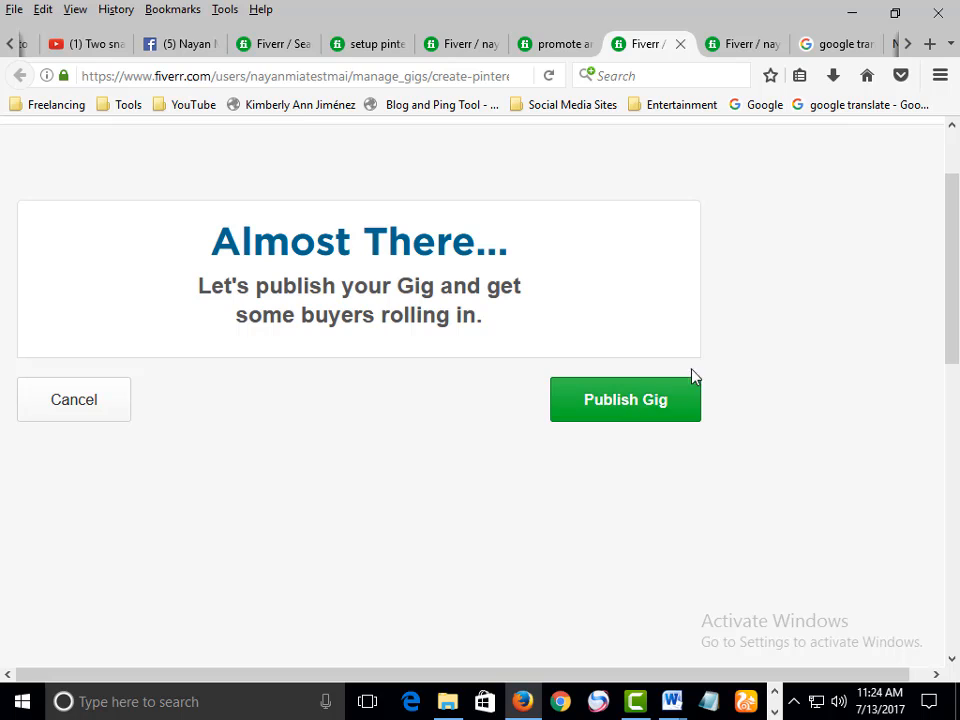
click(628, 403)
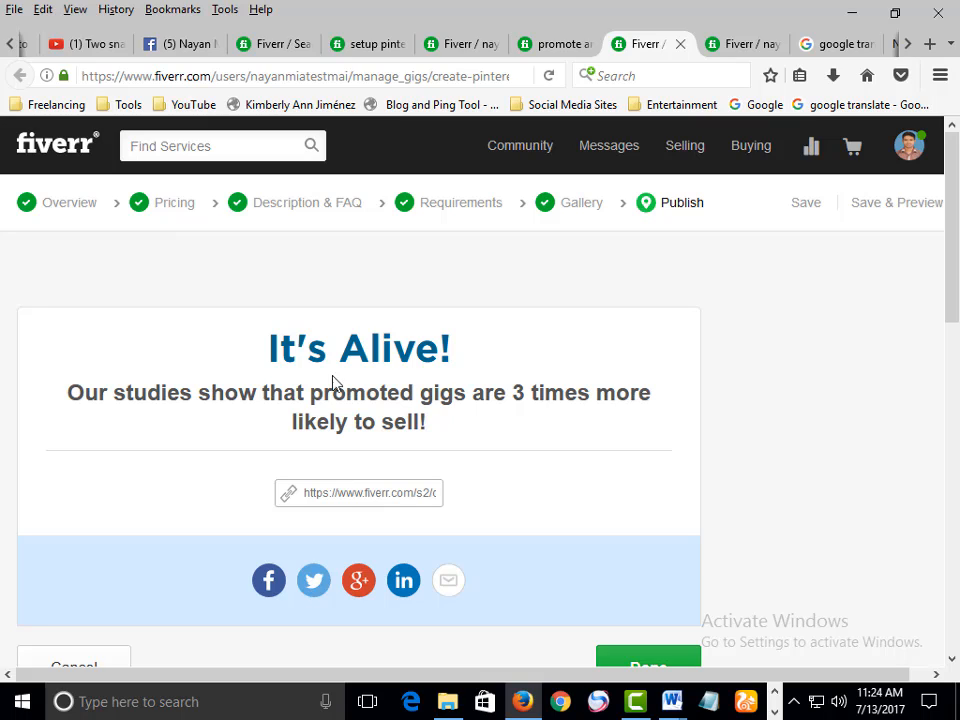
Copy the published gig's share link
drag(263, 392, 469, 385)
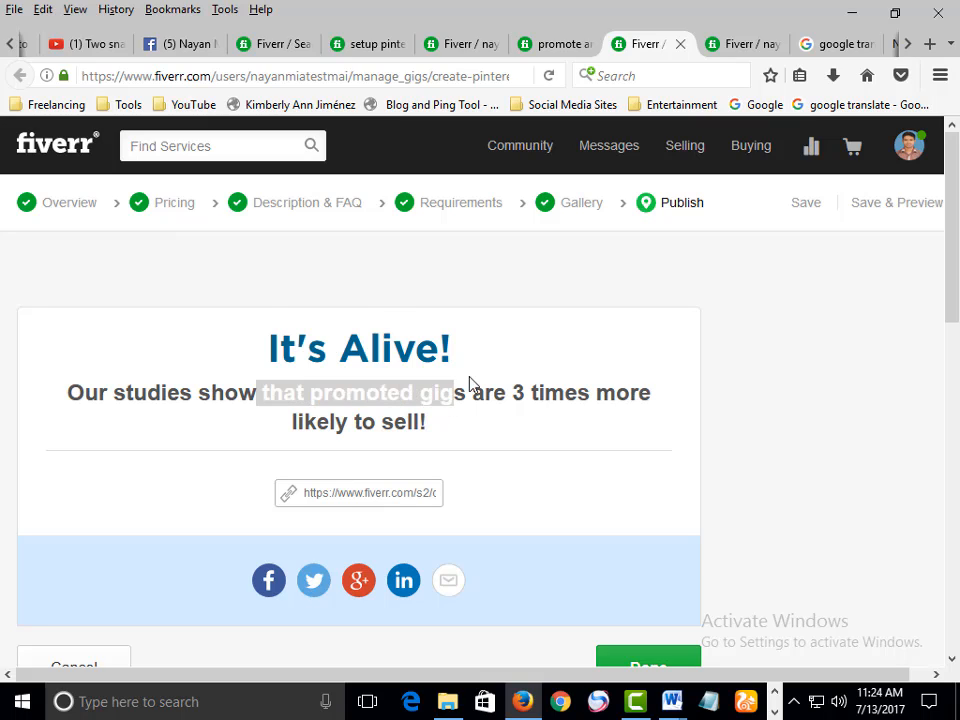
click(475, 385)
click(378, 495)
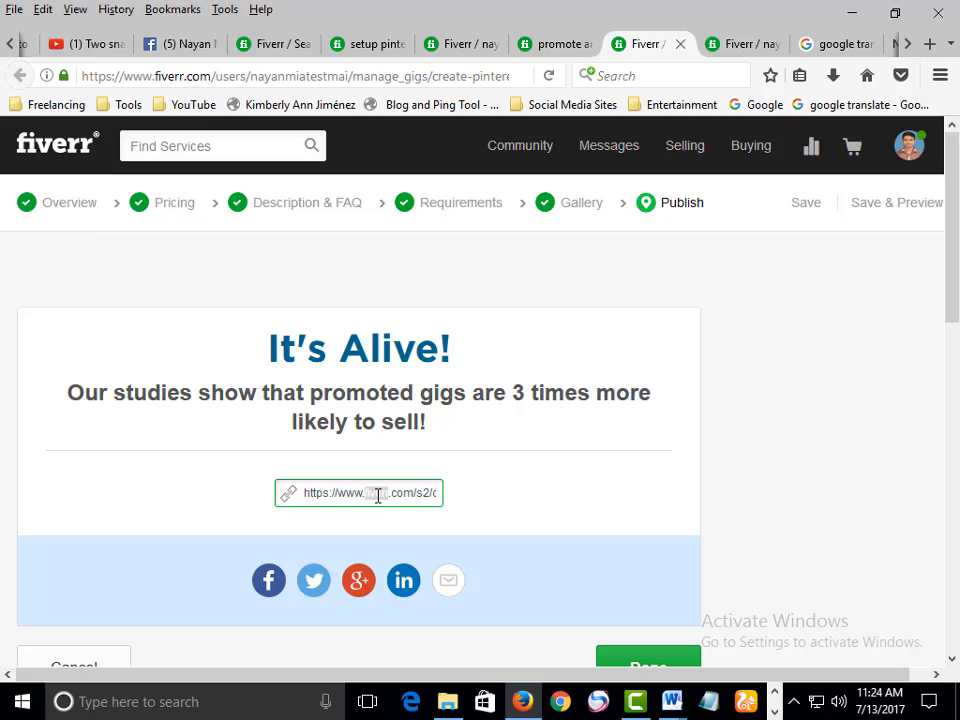
triple_click(378, 495)
right_click(378, 495)
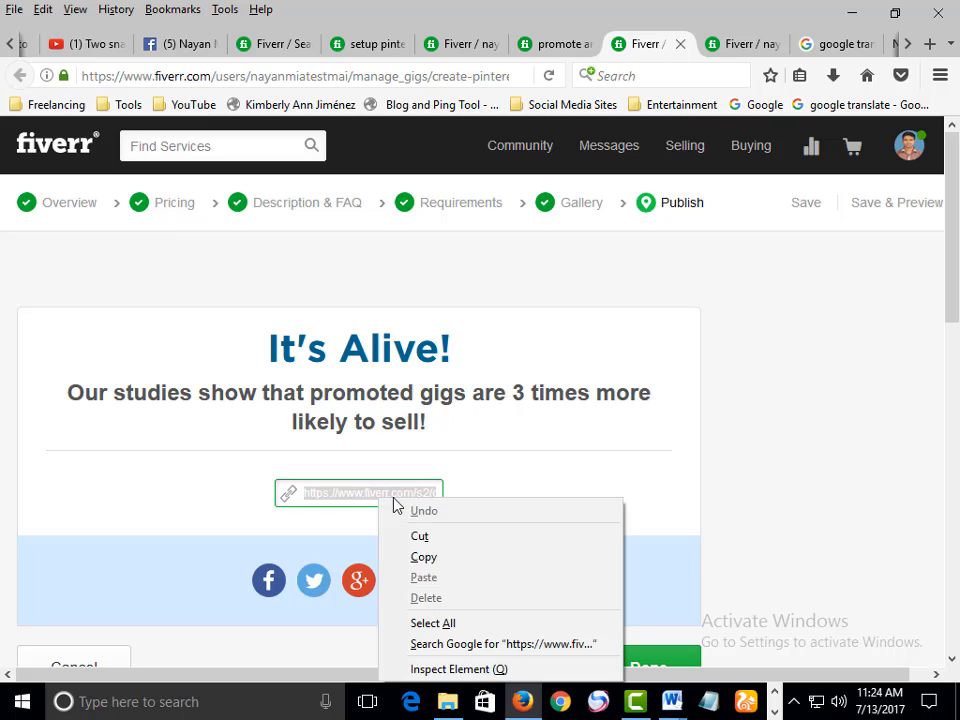
click(439, 558)
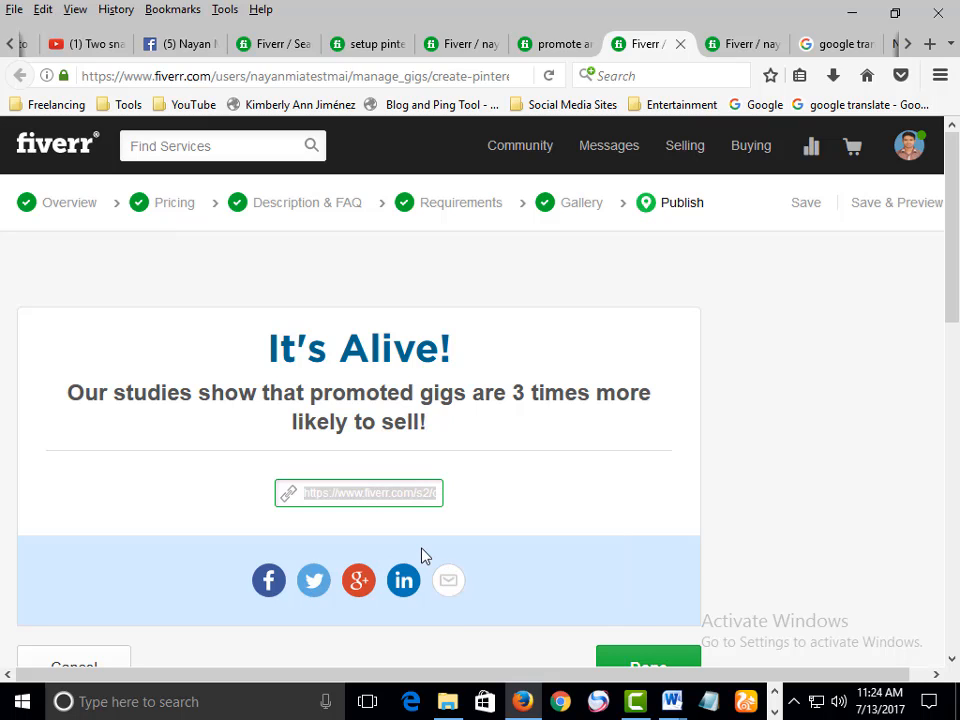
click(325, 540)
Preview the gig's Facebook share post and dismiss it without posting
scroll(394, 487, down, 1)
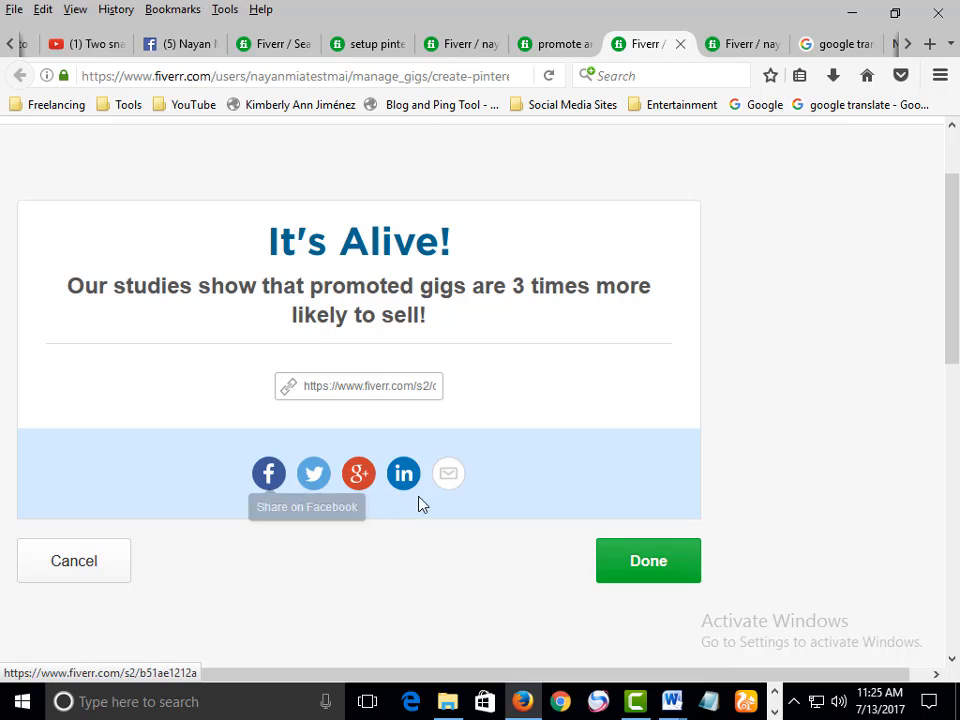
click(270, 476)
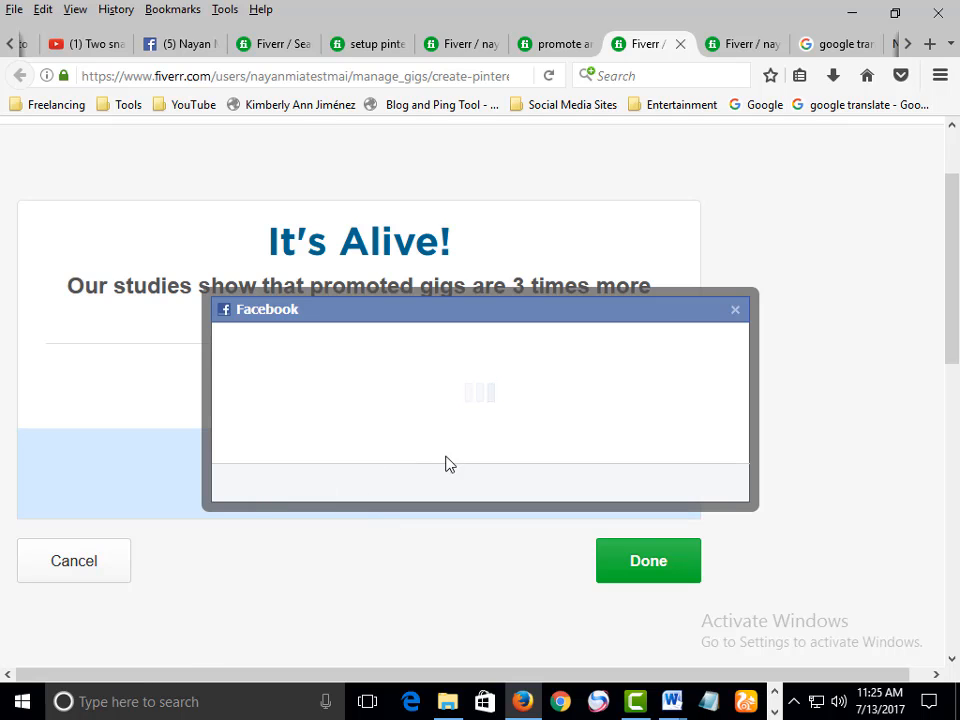
scroll(651, 450, down, 6)
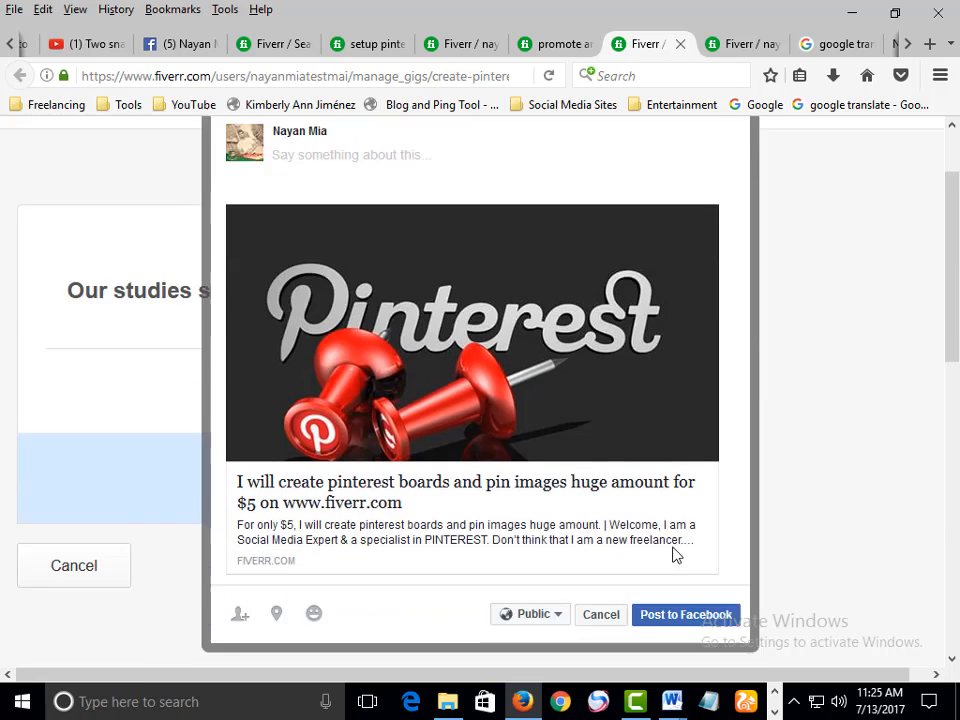
click(672, 185)
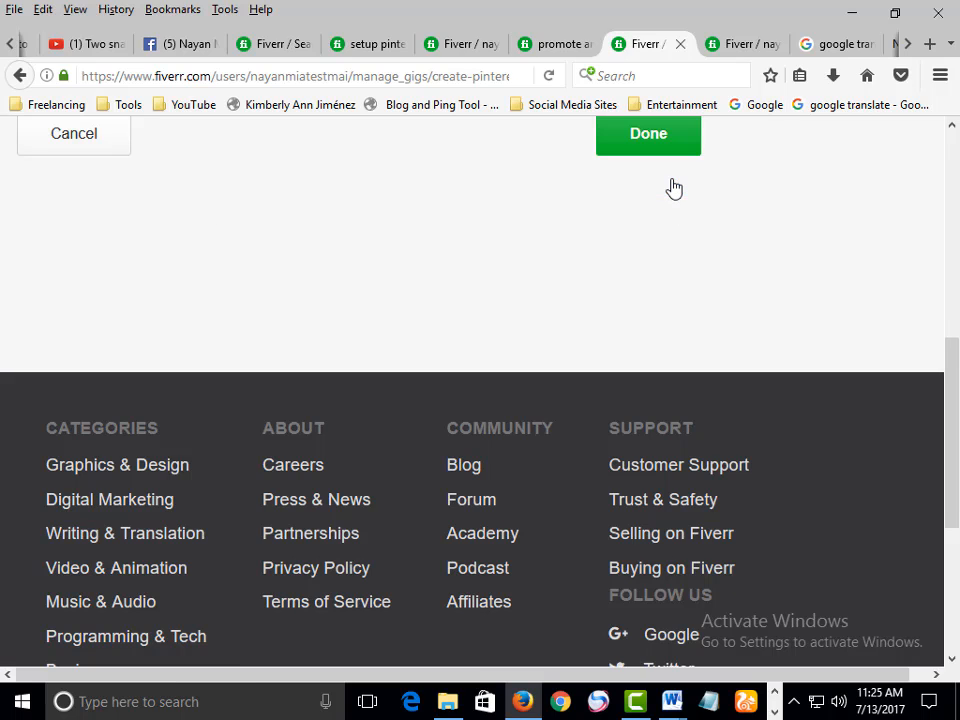
Open the Gigs management page from the selling menu
scroll(671, 186, up, 4)
scroll(568, 521, up, 1)
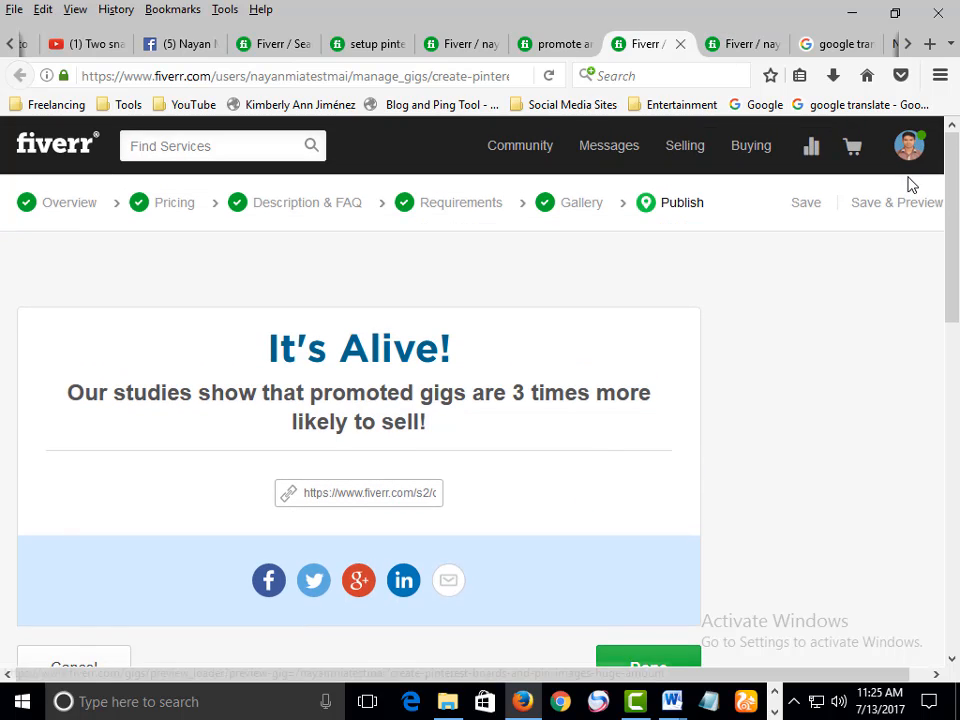
mouse_move(915, 156)
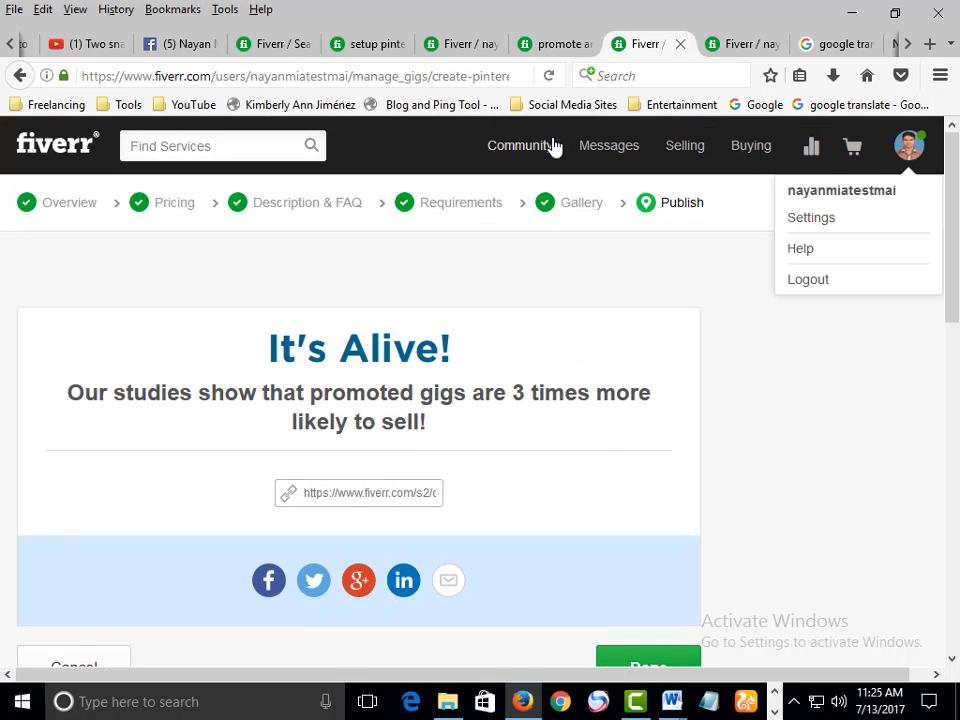
mouse_move(685, 160)
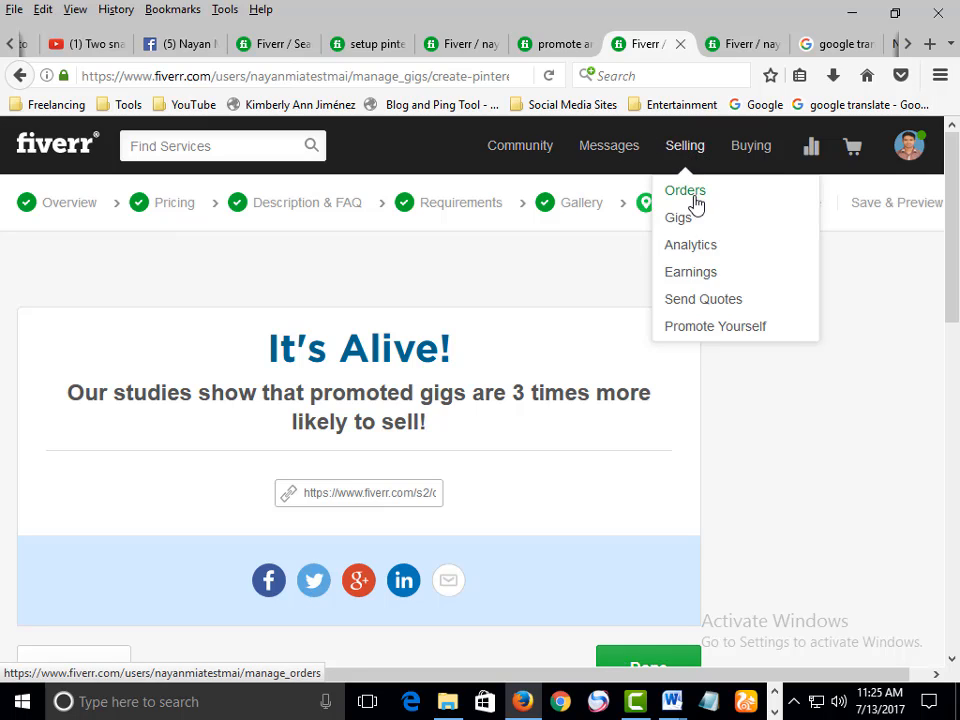
click(681, 226)
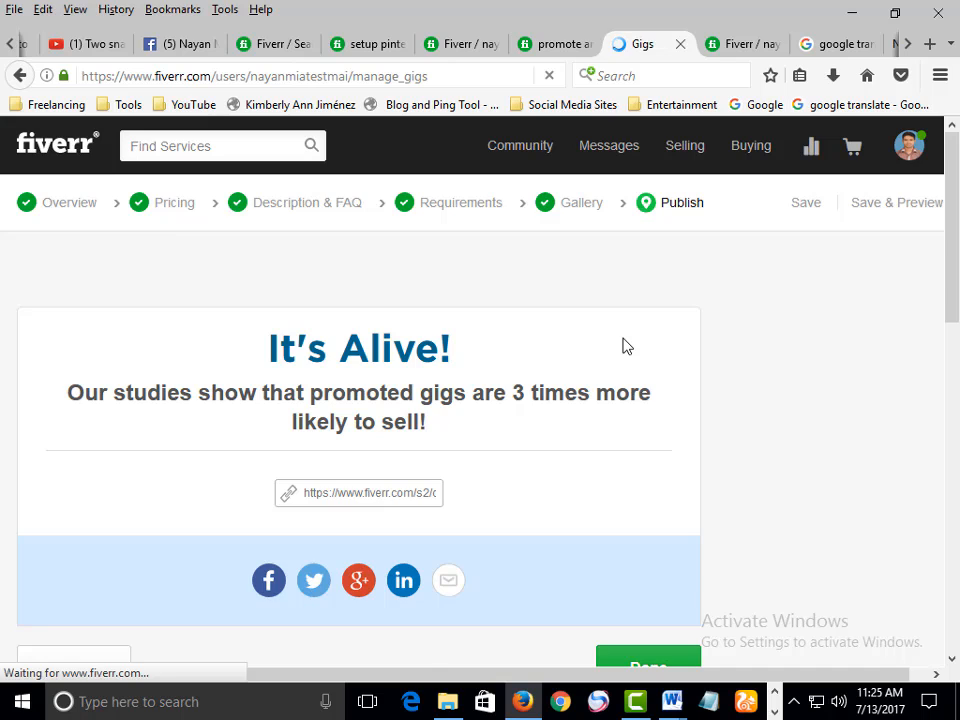
Expand the active pinterest boards gig to review its status, info and review details
scroll(623, 345, down, 2)
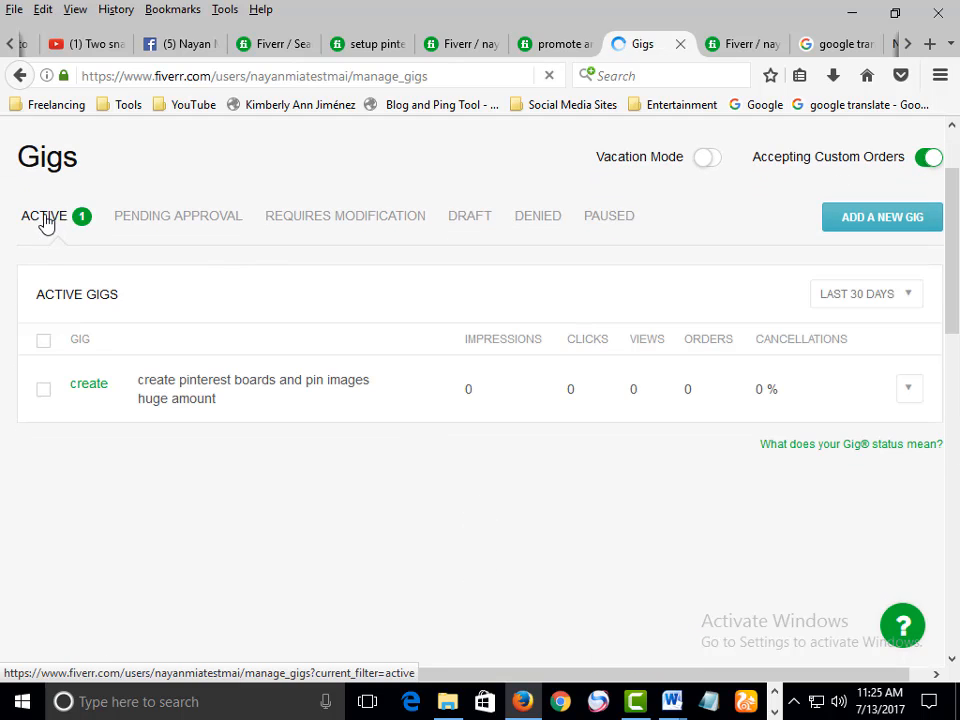
click(300, 390)
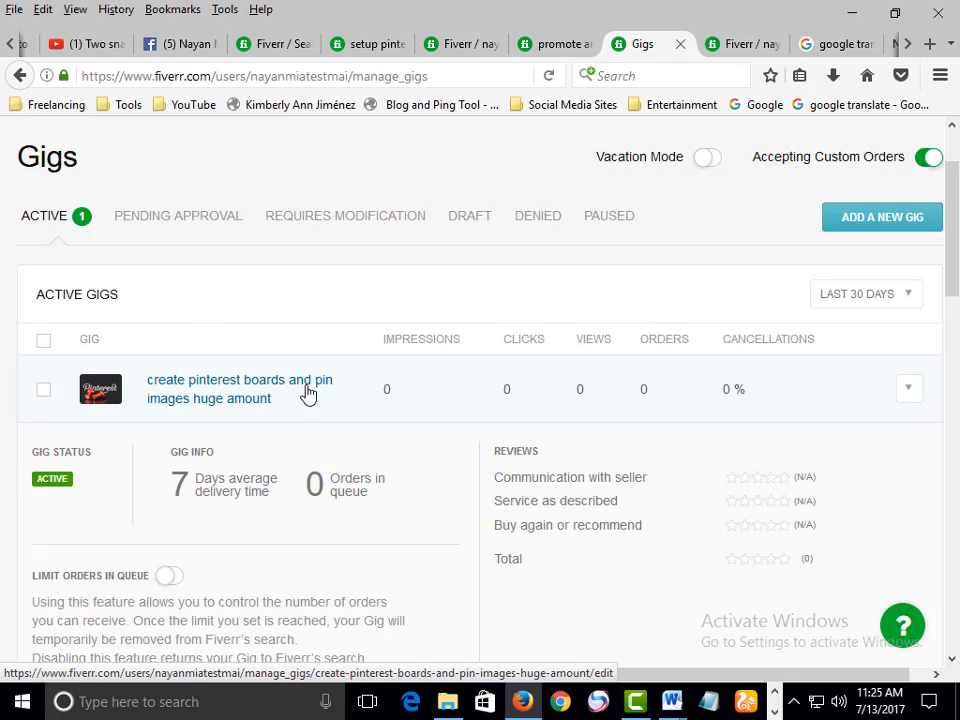
scroll(326, 401, down, 6)
scroll(336, 414, up, 5)
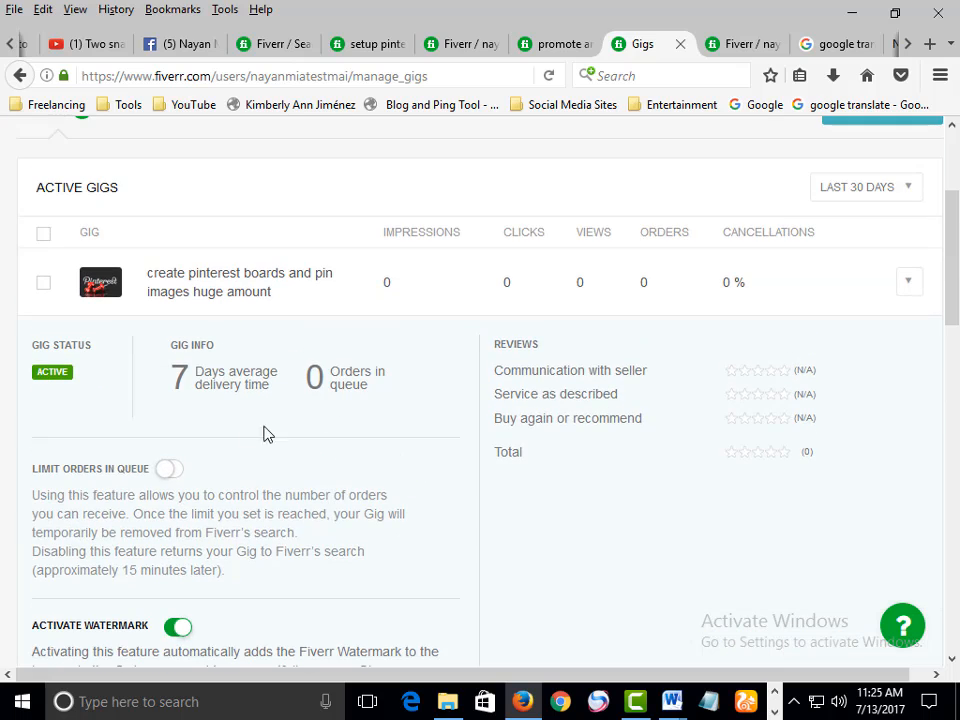
scroll(288, 441, down, 2)
scroll(288, 437, up, 4)
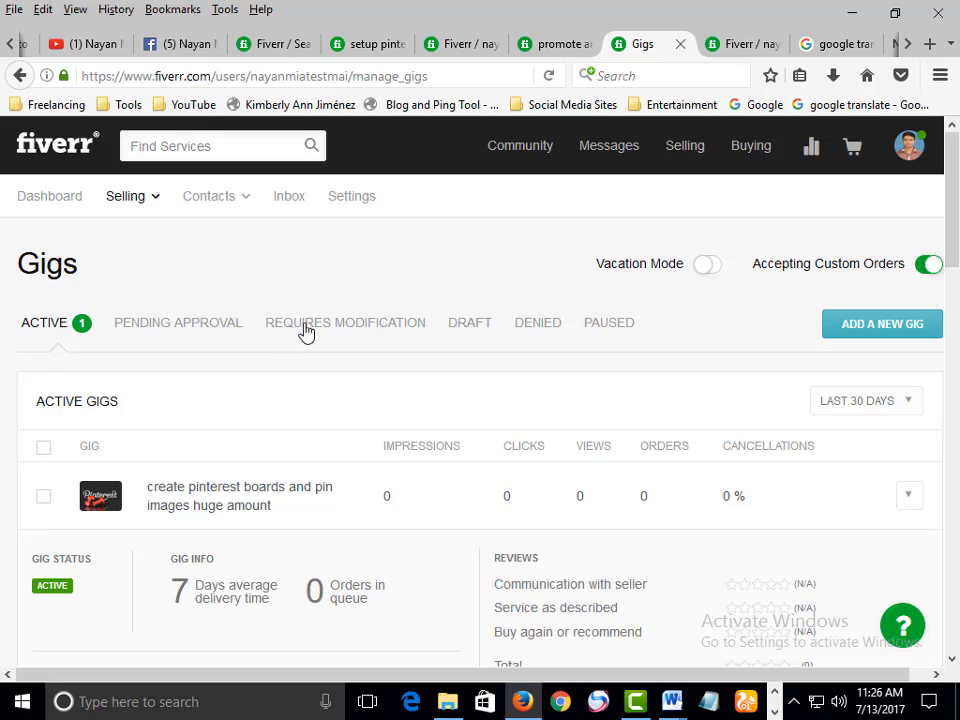
Switch to the YouTube channel tab and browse the channel's home page
click(104, 48)
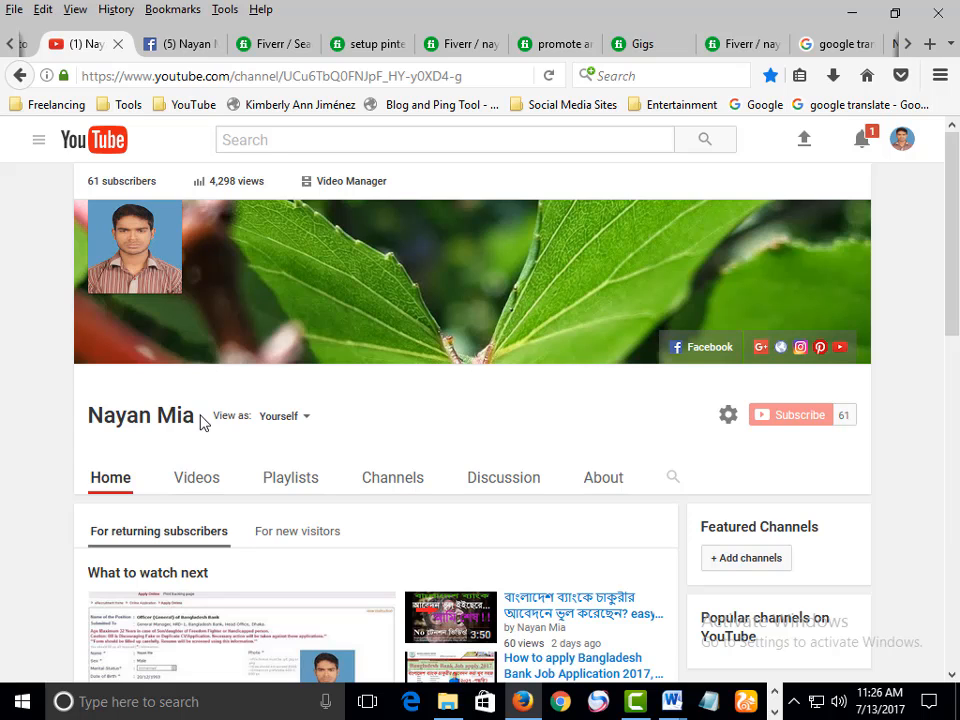
scroll(450, 403, down, 3)
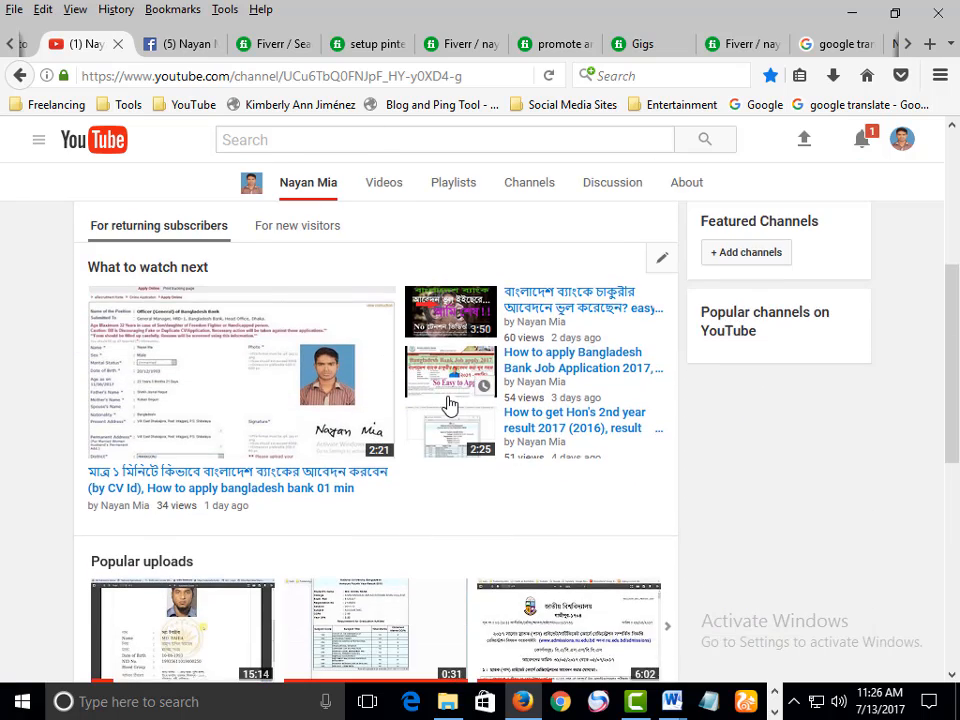
scroll(555, 432, down, 2)
scroll(565, 440, up, 6)
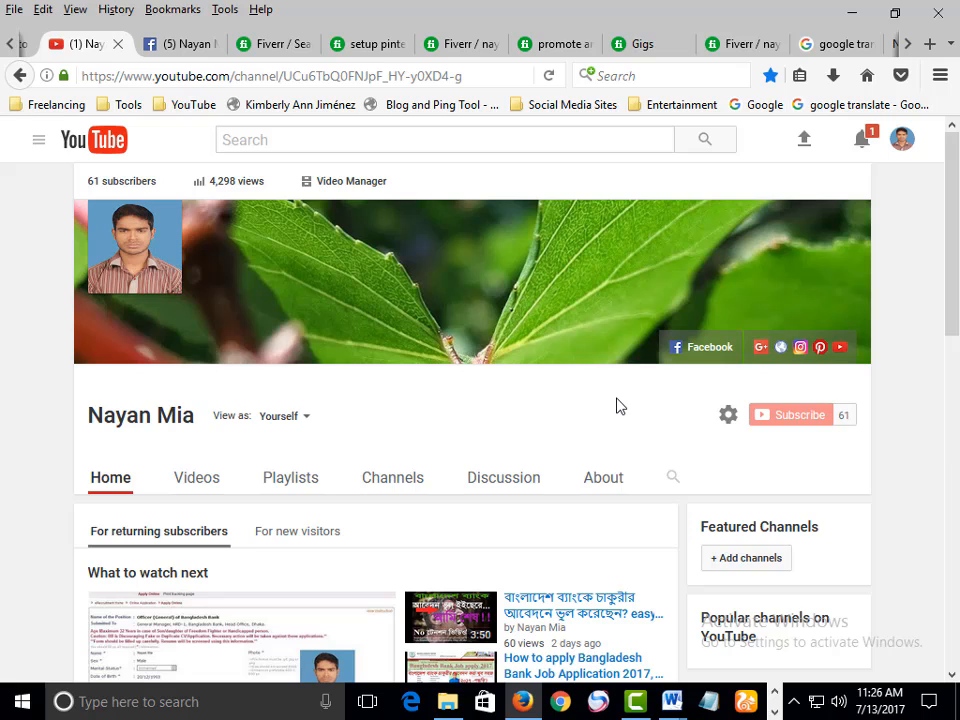
scroll(371, 394, down, 3)
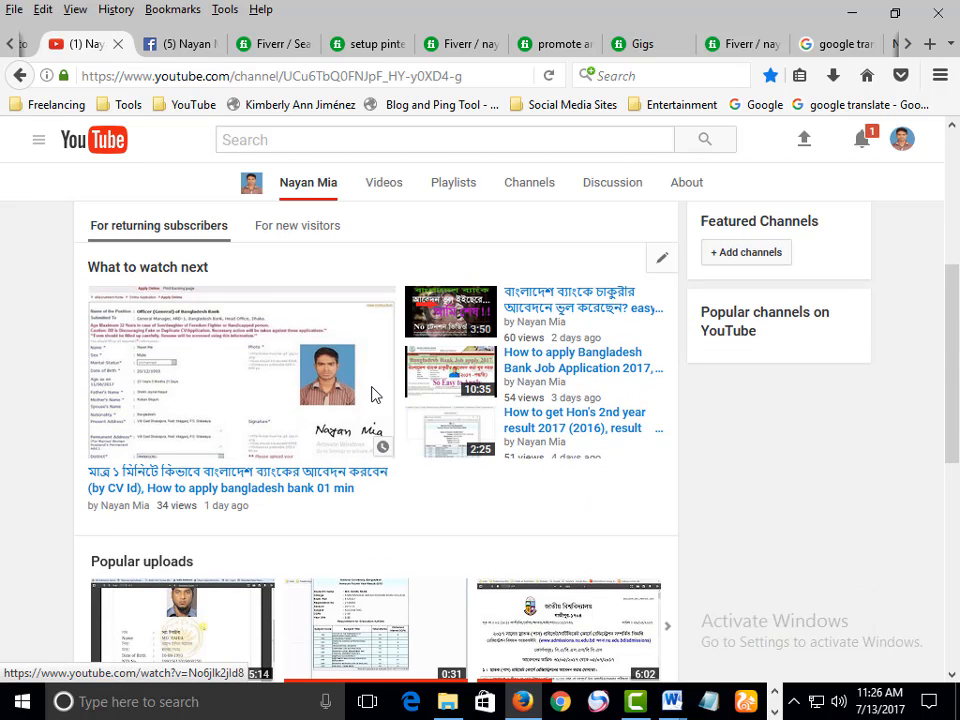